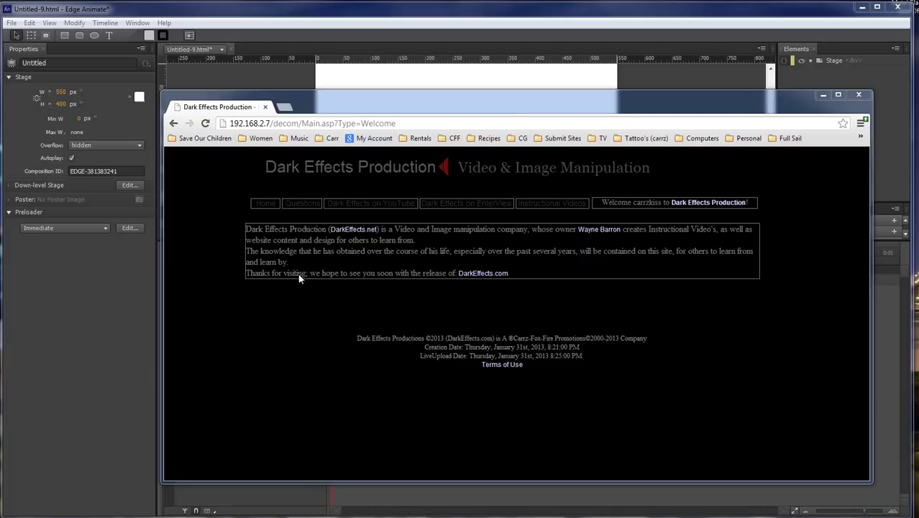
# Reload the Dark Effects Production welcome page in Chrome using the right-click menu.
pyautogui.rightClick(552, 248)
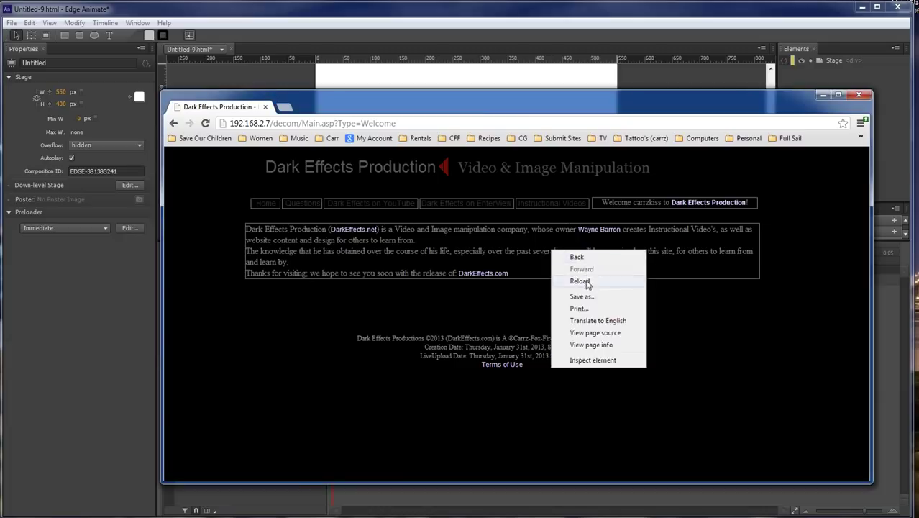
pyautogui.click(585, 281)
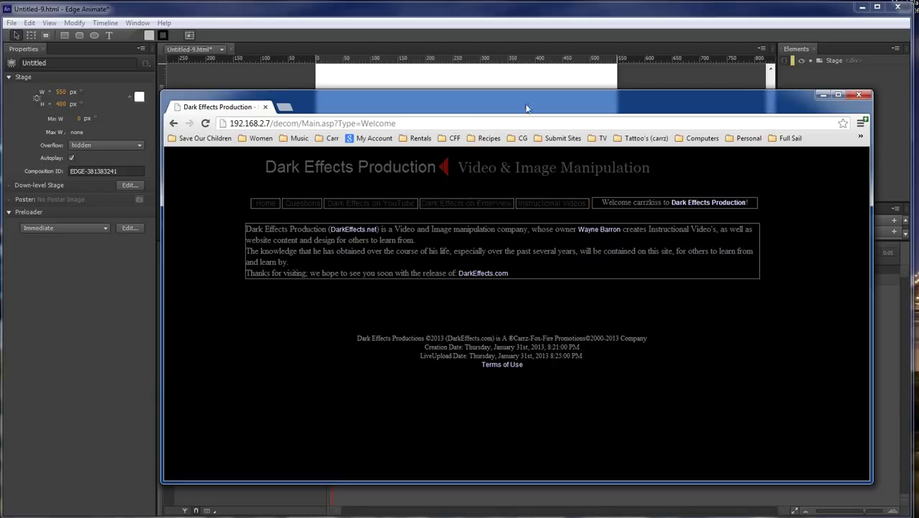
# Minimize Chrome and draw a grey rectangle near the stage's top-left in Edge Animate.
pyautogui.click(508, 16)
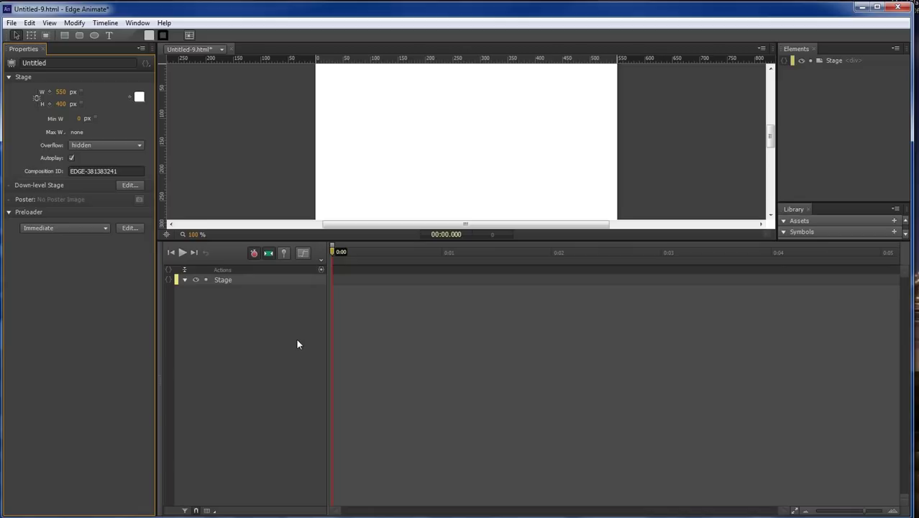
pyautogui.click(180, 96)
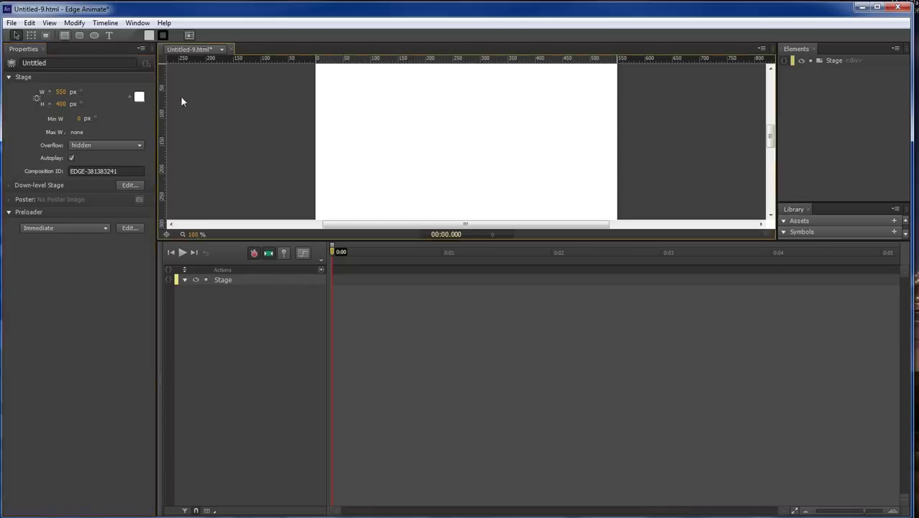
pyautogui.press('m')
pyautogui.moveTo(327, 105)
pyautogui.mouseDown()
pyautogui.moveTo(394, 118)
pyautogui.moveTo(374, 119)
pyautogui.mouseUp()
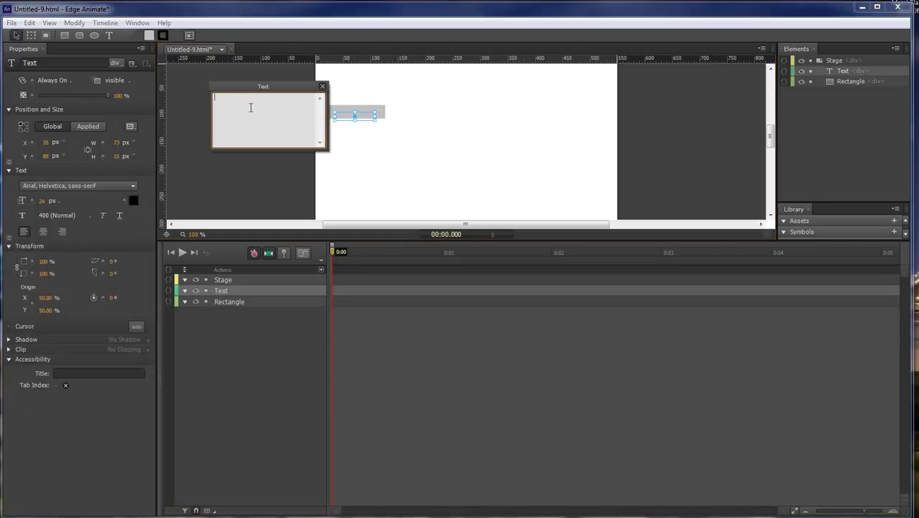
# Add a 'Home' text label and move it up onto the rectangle.
pyautogui.write('Home')
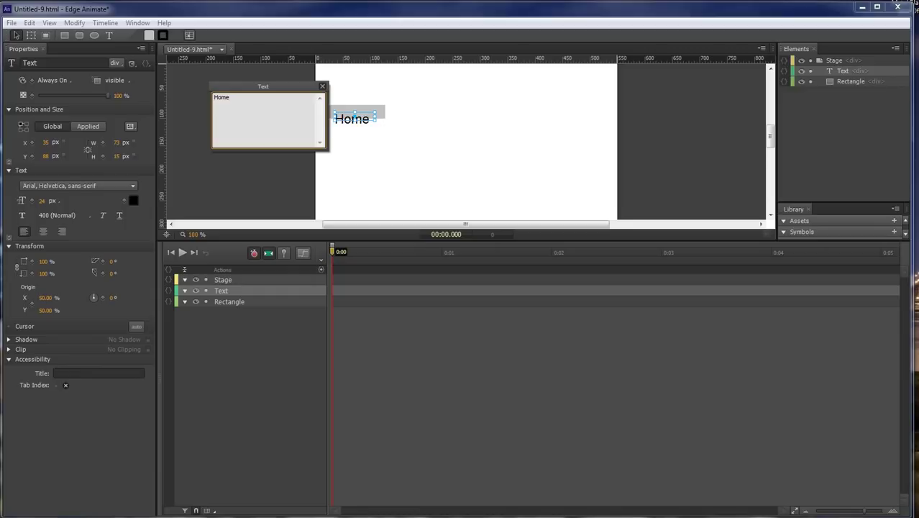
pyautogui.click(348, 128)
pyautogui.moveTo(353, 127); pyautogui.dragTo(357, 113)
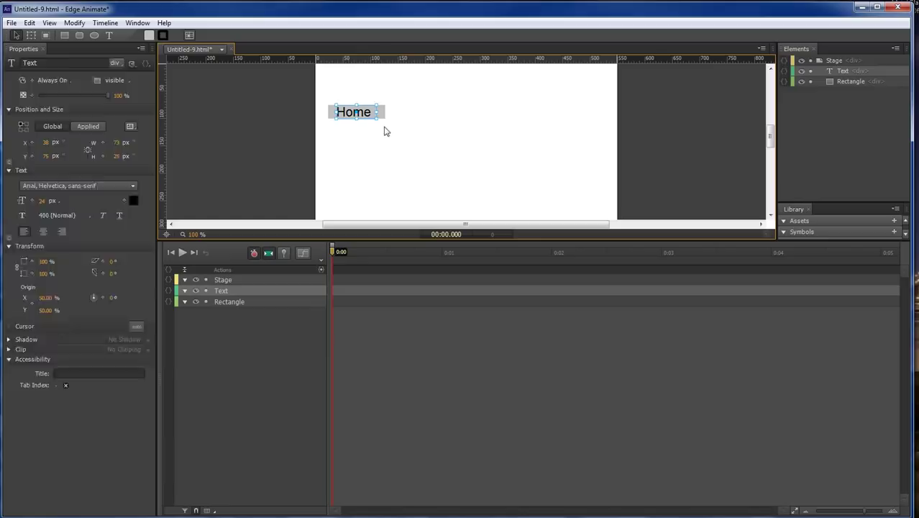
pyautogui.click(388, 128)
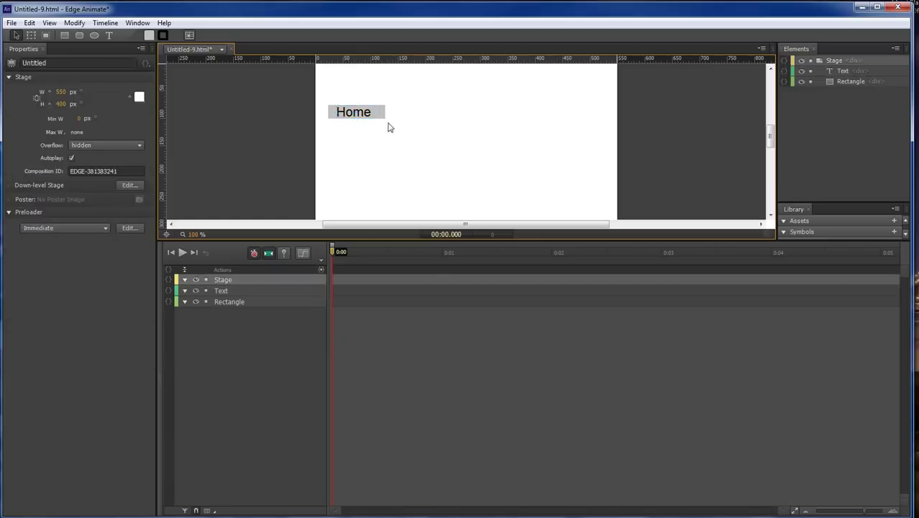
# Draw a second rectangle right of Home and label it 'Contact Us' on one line.
pyautogui.click(65, 36)
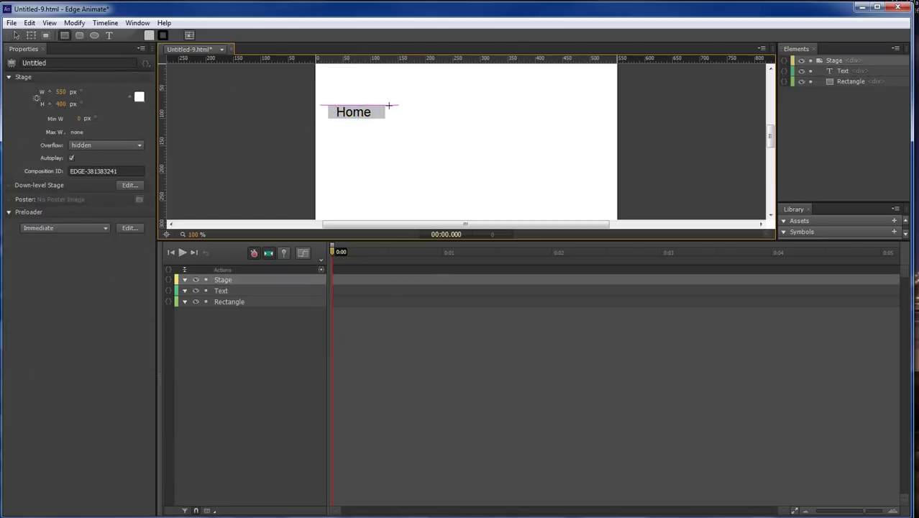
pyautogui.moveTo(388, 105); pyautogui.dragTo(431, 116)
pyautogui.press('v')
pyautogui.press('t')
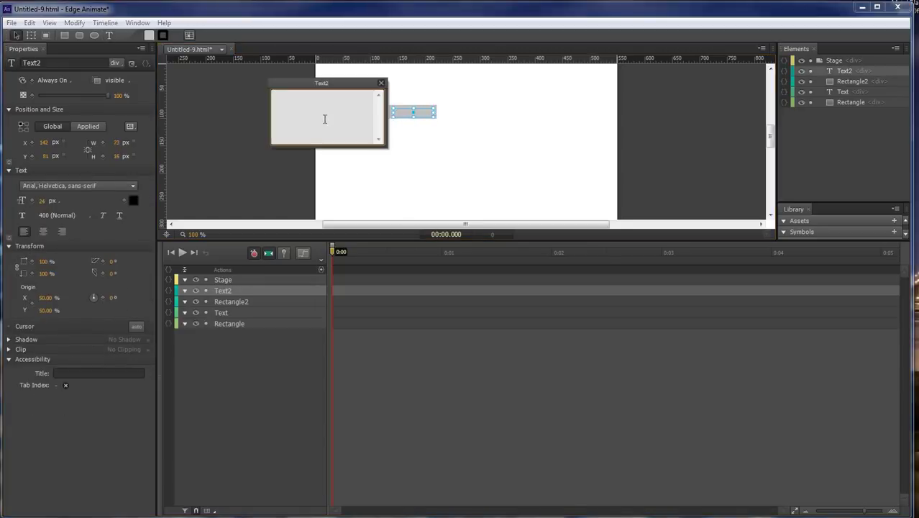
pyautogui.write('cont')
pyautogui.press('BackSpace')
pyautogui.press('BackSpace')
pyautogui.press('BackSpace')
pyautogui.press('BackSpace')
pyautogui.write('Contact ')
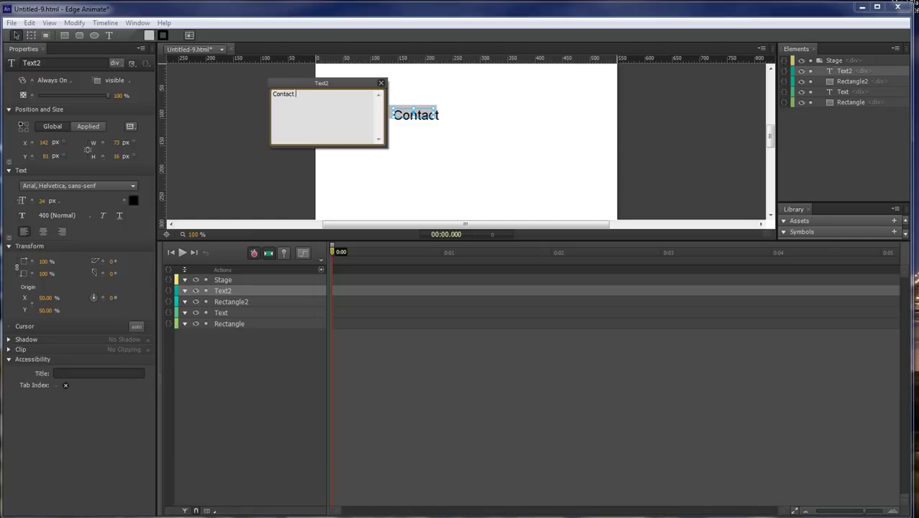
pyautogui.write('S=')
pyautogui.press('BackSpace')
pyautogui.press('BackSpace')
pyautogui.write('Us')
pyautogui.click(381, 83)
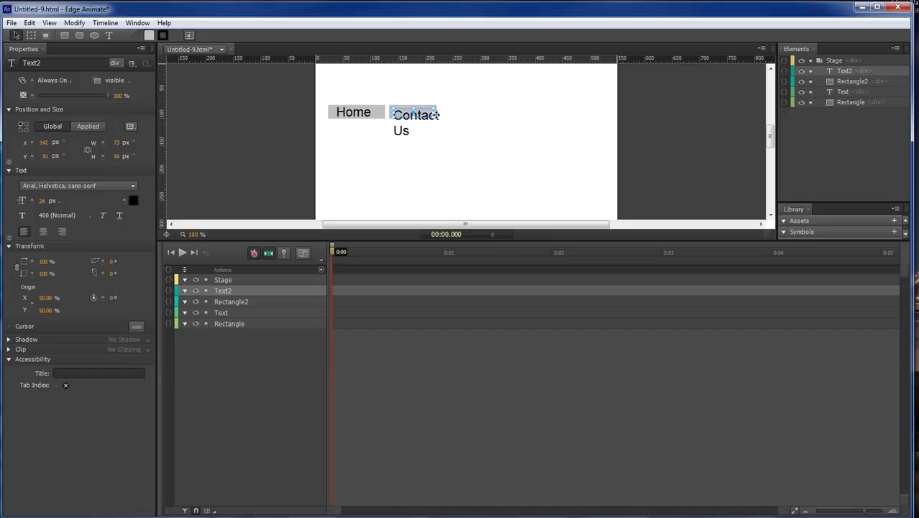
pyautogui.moveTo(436, 112); pyautogui.dragTo(462, 116)
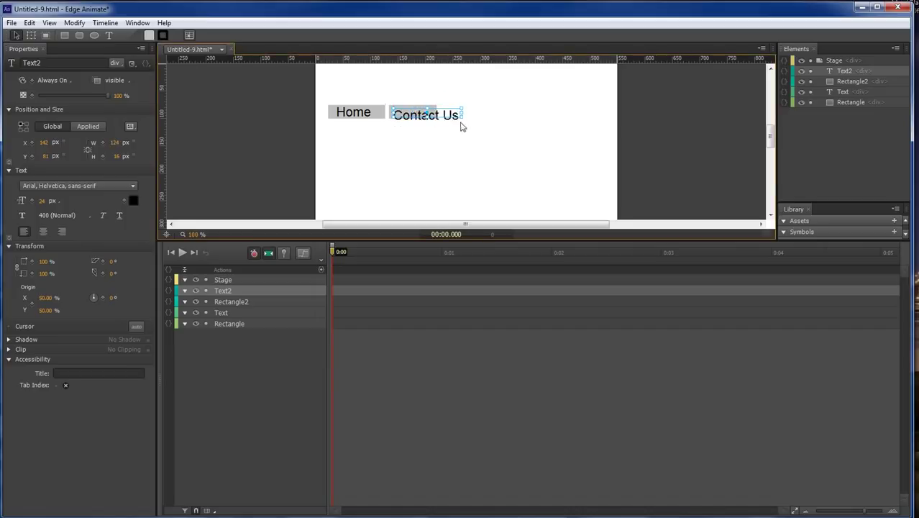
# Set the font size of both the Contact Us and Home labels to 18 px.
pyautogui.click(56, 205)
pyautogui.write('18')
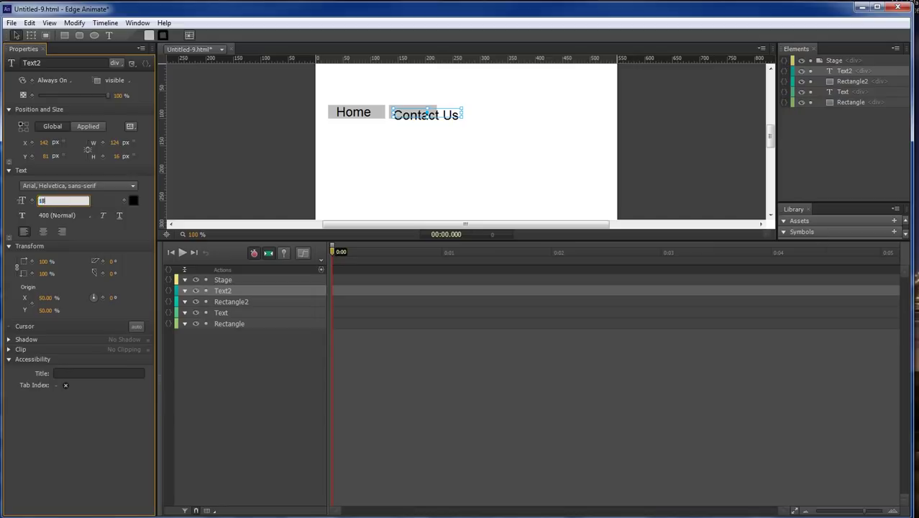
pyautogui.press('Return')
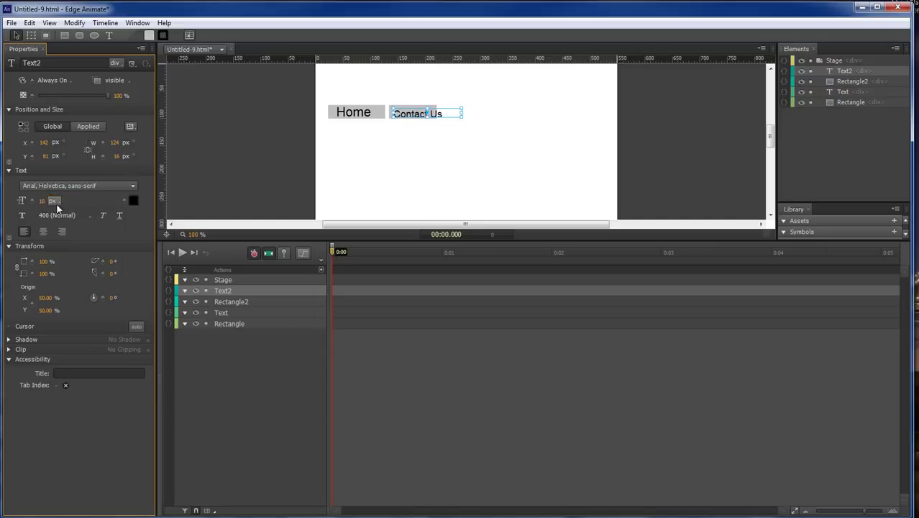
pyautogui.click(346, 113)
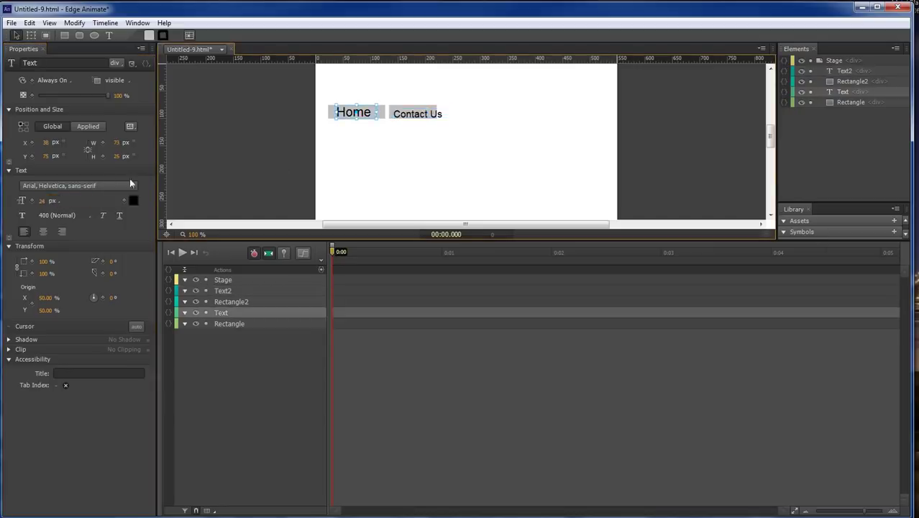
pyautogui.click(40, 203)
pyautogui.write('18')
pyautogui.press('Return')
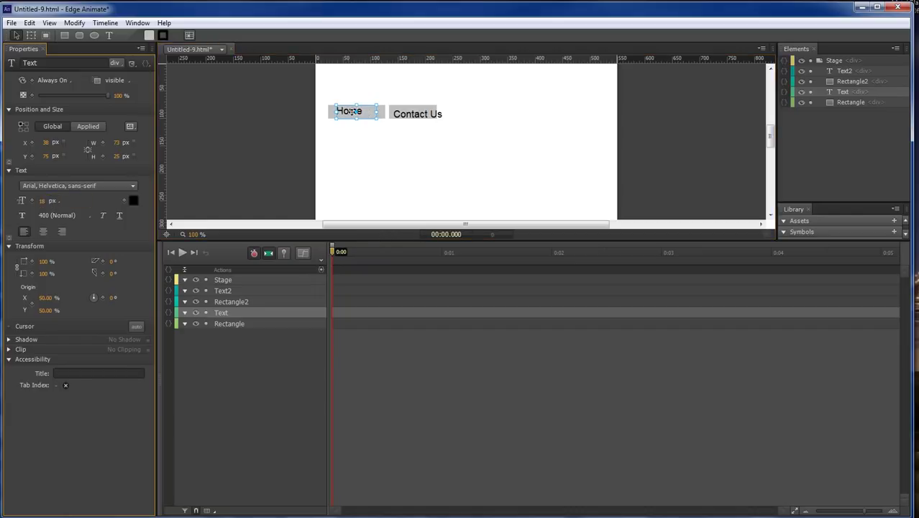
# Trim the Home text box and rectangle, then move Contact Us left and center its label.
pyautogui.moveTo(376, 113); pyautogui.dragTo(358, 112)
pyautogui.click(385, 112)
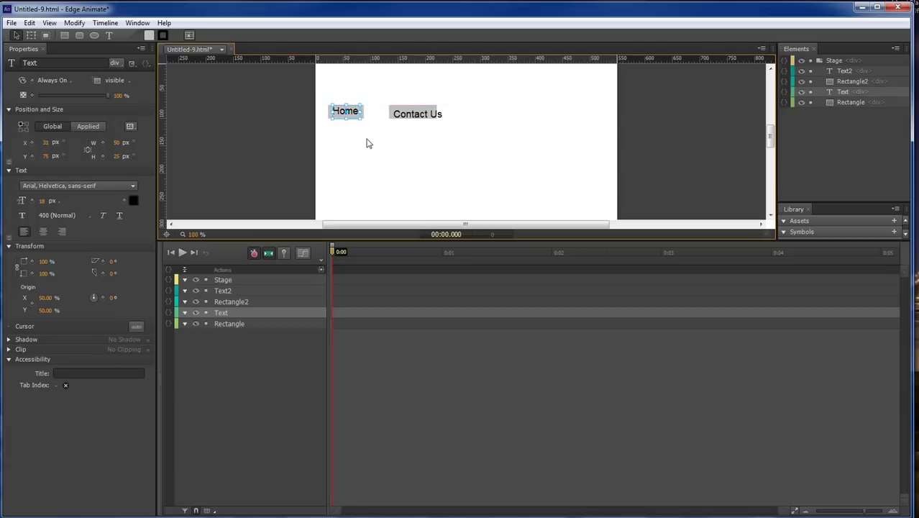
pyautogui.click(375, 135)
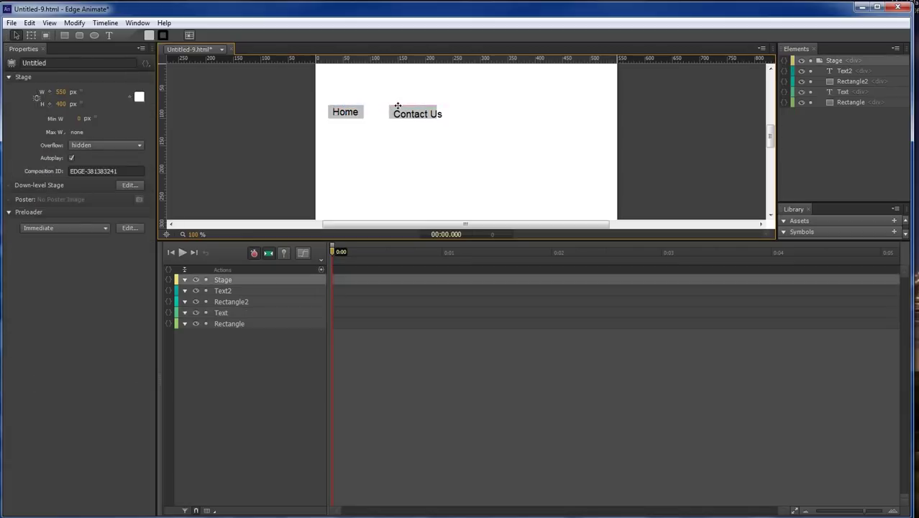
pyautogui.moveTo(397, 107); pyautogui.dragTo(424, 113)
pyautogui.click(435, 125)
pyautogui.click(431, 115)
pyautogui.click(445, 114)
pyautogui.click(419, 113)
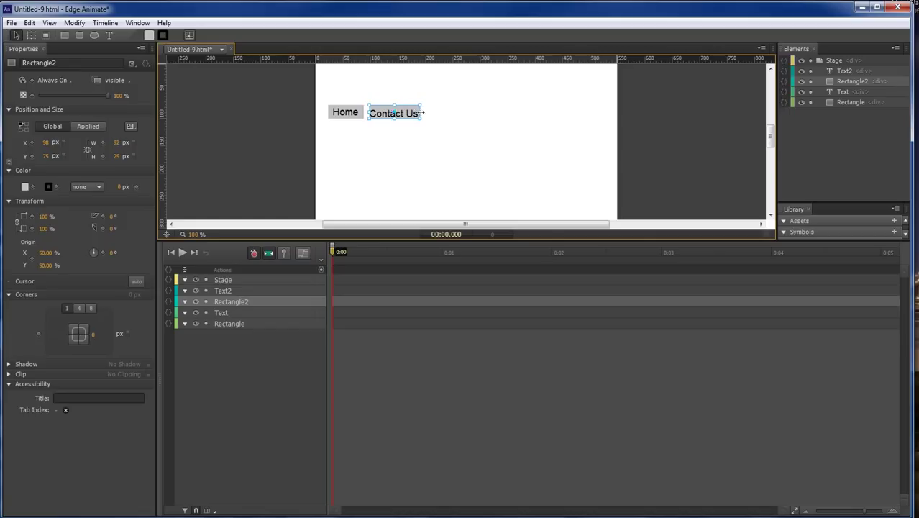
pyautogui.click(440, 136)
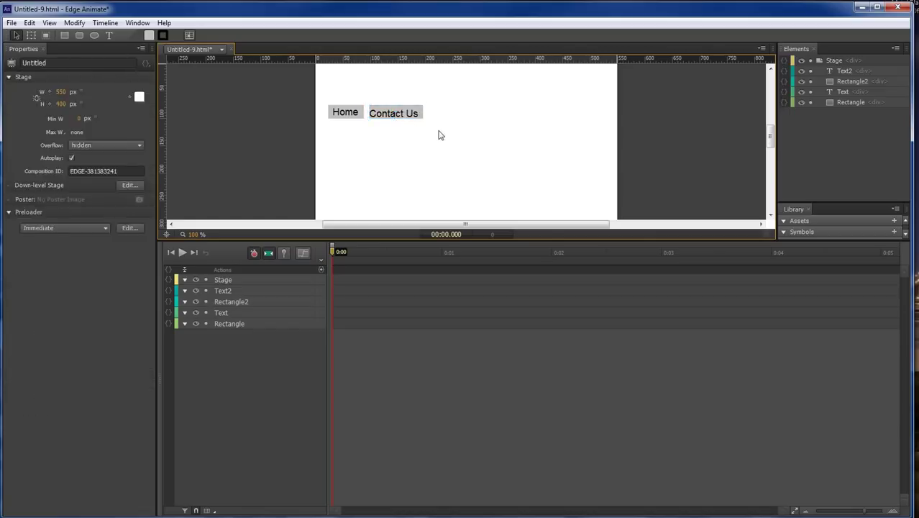
pyautogui.hotkey('ctrl', 'z')
pyautogui.hotkey('ctrl', 'z')
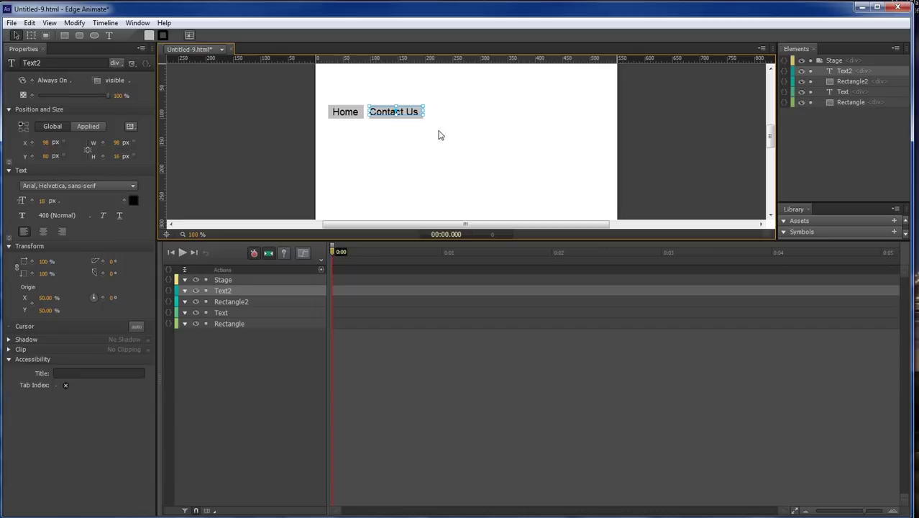
pyautogui.hotkey('ctrl', 'z')
pyautogui.hotkey('ctrl', 'z')
pyautogui.hotkey('ctrl', 'z')
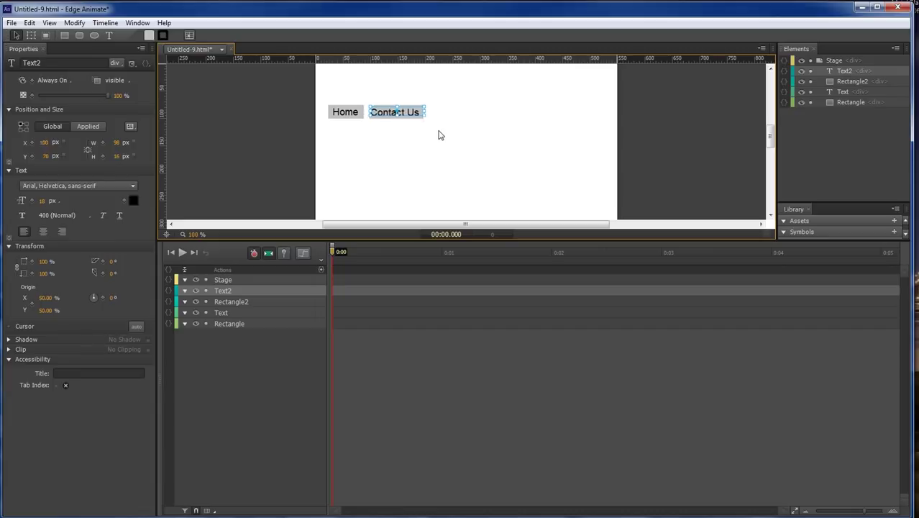
pyautogui.click(440, 135)
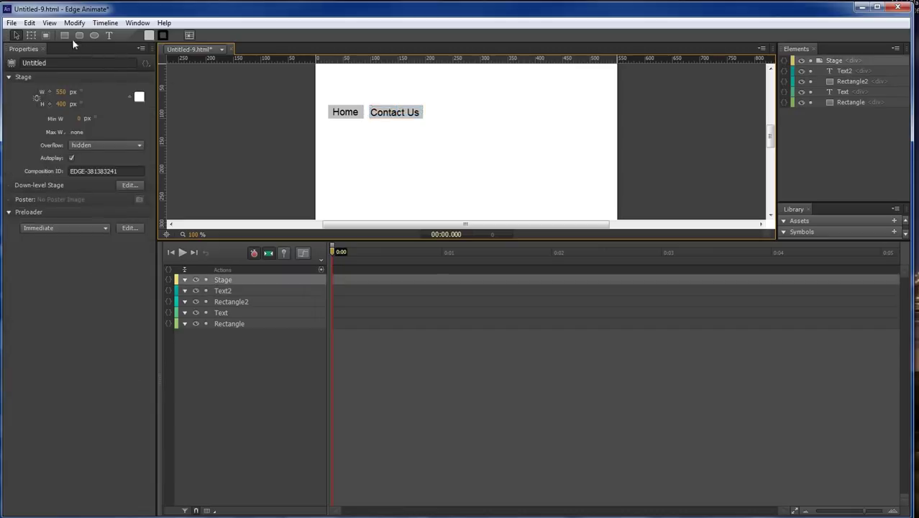
# Draw a third rectangle right of Contact Us and label it 'Feedback'.
pyautogui.click(64, 34)
pyautogui.moveTo(427, 105); pyautogui.dragTo(476, 117)
pyautogui.click(108, 35)
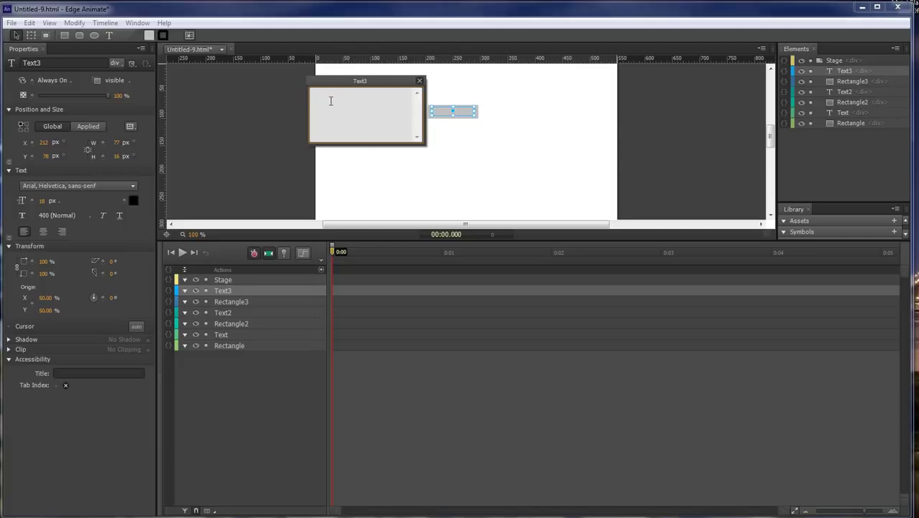
pyautogui.write('Feedback')
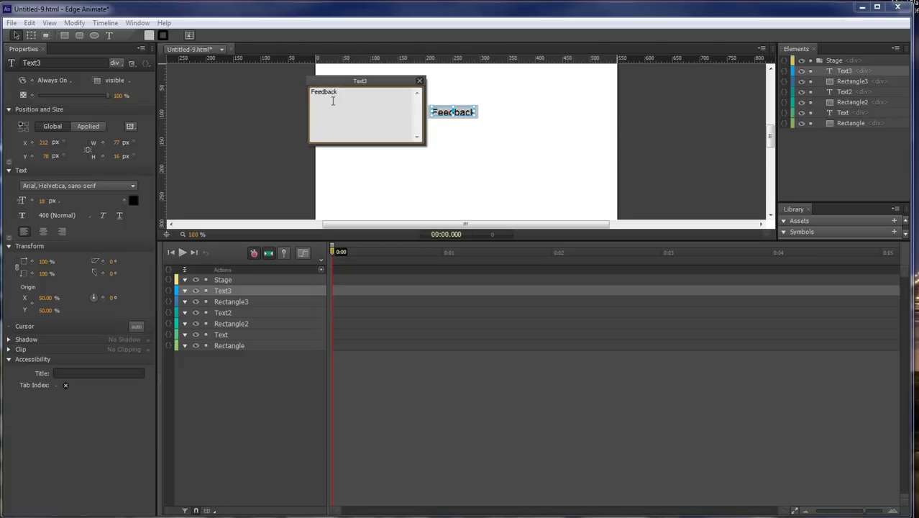
pyautogui.click(440, 113)
pyautogui.click(482, 157)
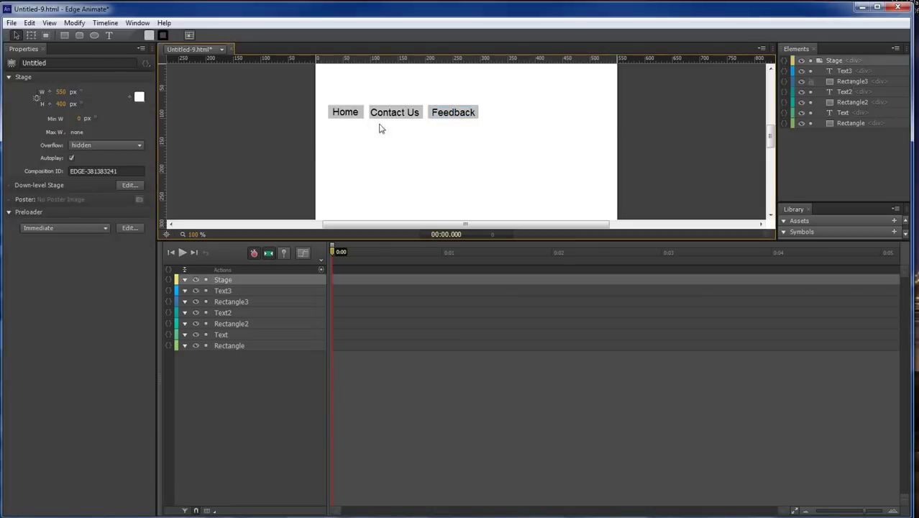
# Rename the Feedback text layer to Feedback and Rectangle3 to FDiv.
pyautogui.click(224, 290)
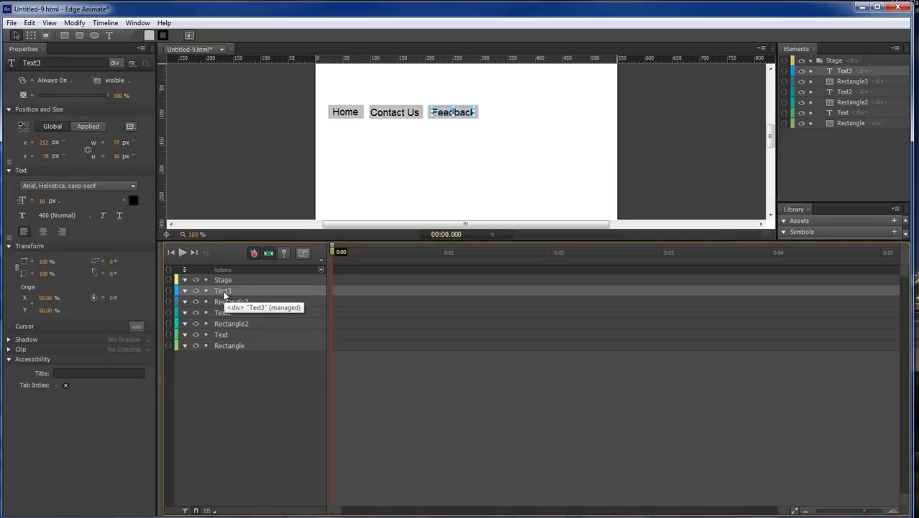
pyautogui.doubleClick(224, 291)
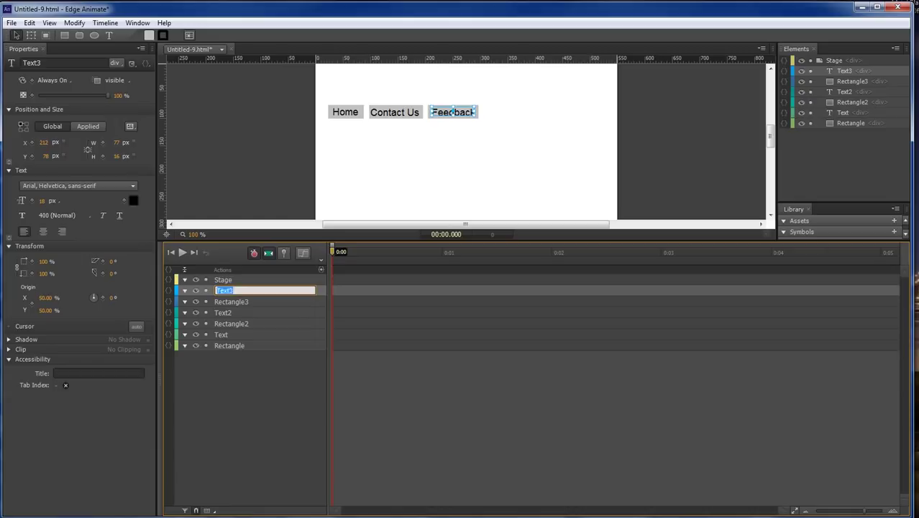
pyautogui.write('Feedback')
pyautogui.press('Return')
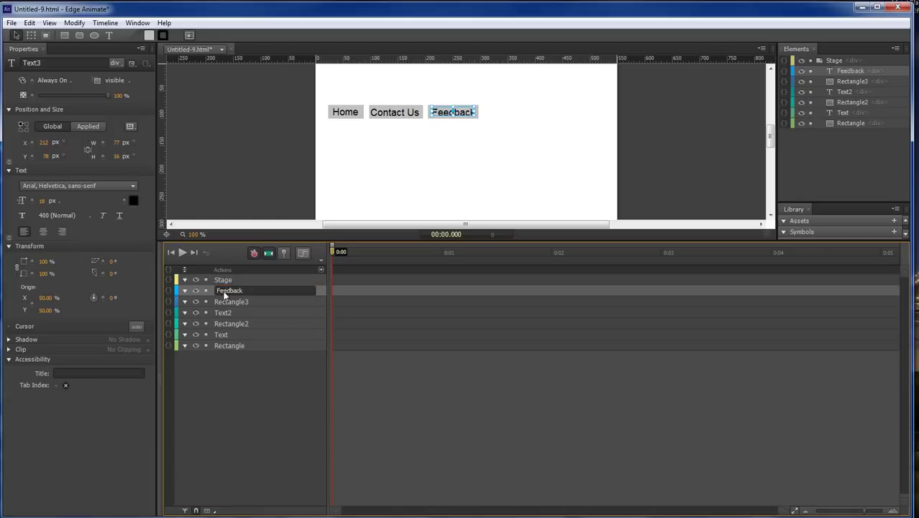
pyautogui.doubleClick(233, 302)
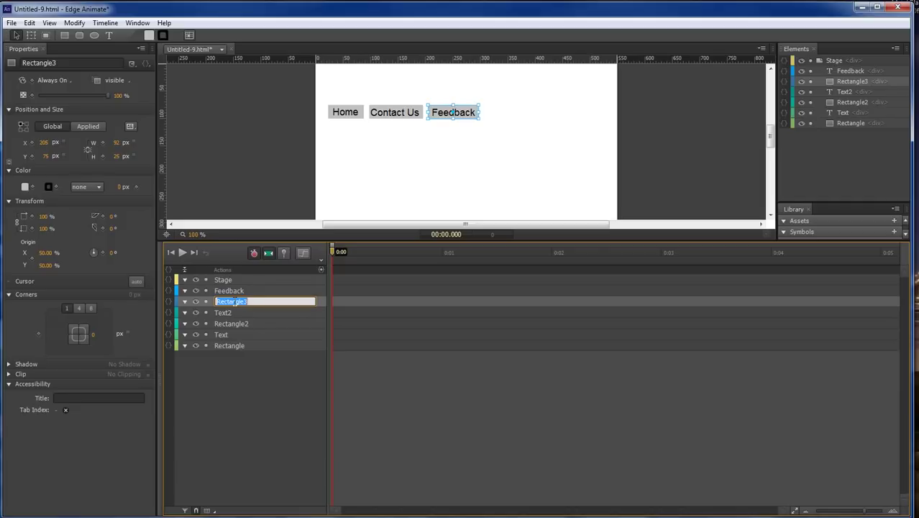
pyautogui.write('FDiv')
pyautogui.press('Return')
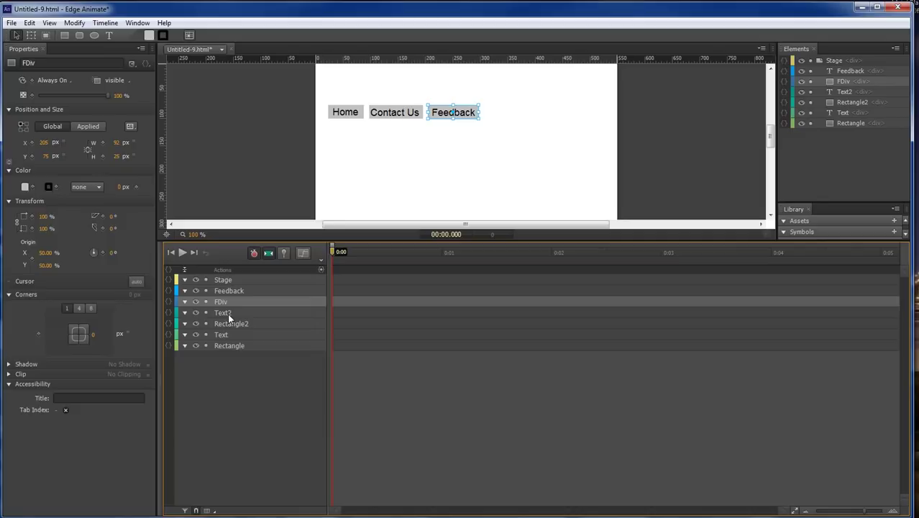
# Rename the Contact Us text layer to ConactUs and Rectangle2 to CDiv.
pyautogui.click(228, 312)
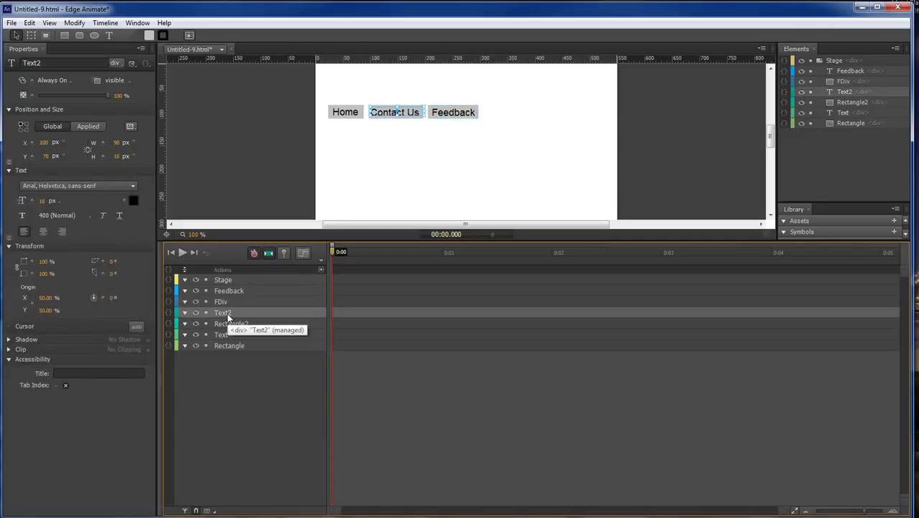
pyautogui.doubleClick(227, 315)
pyautogui.write('Conact')
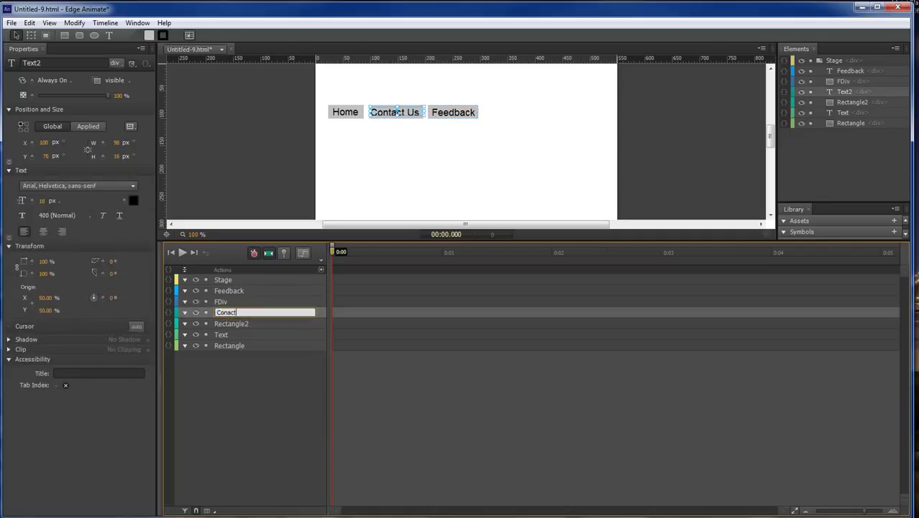
pyautogui.write('USUs')
pyautogui.press('Return')
pyautogui.doubleClick(230, 322)
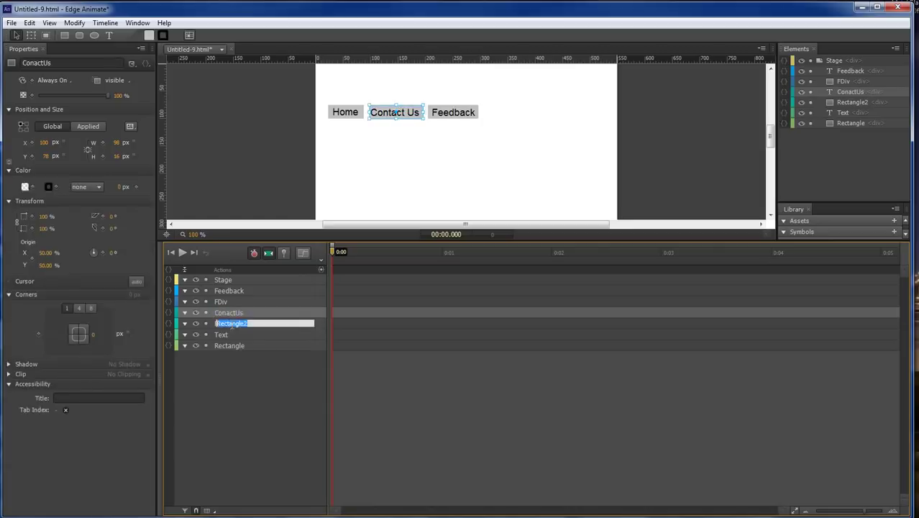
pyautogui.write('CDiv')
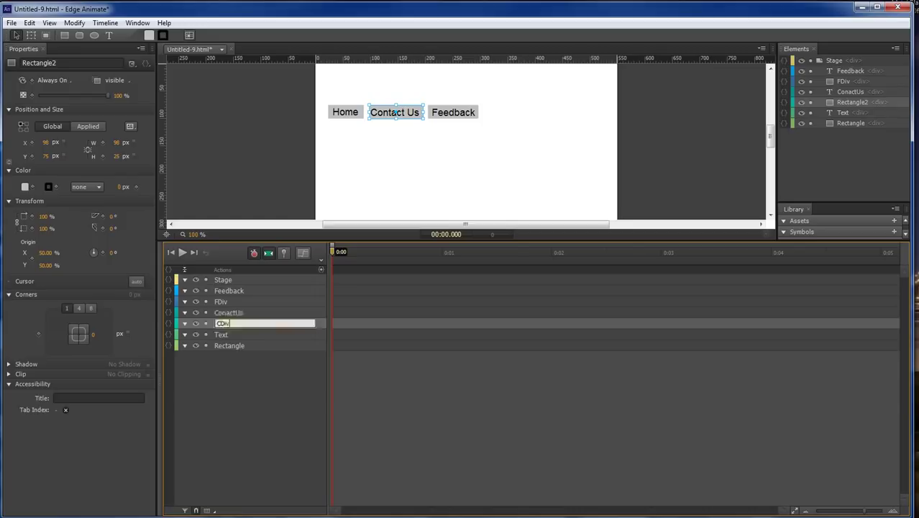
pyautogui.press('Return')
# Rename the Text layer to Home and the Rectangle layer to HomeDiv.
pyautogui.doubleClick(222, 334)
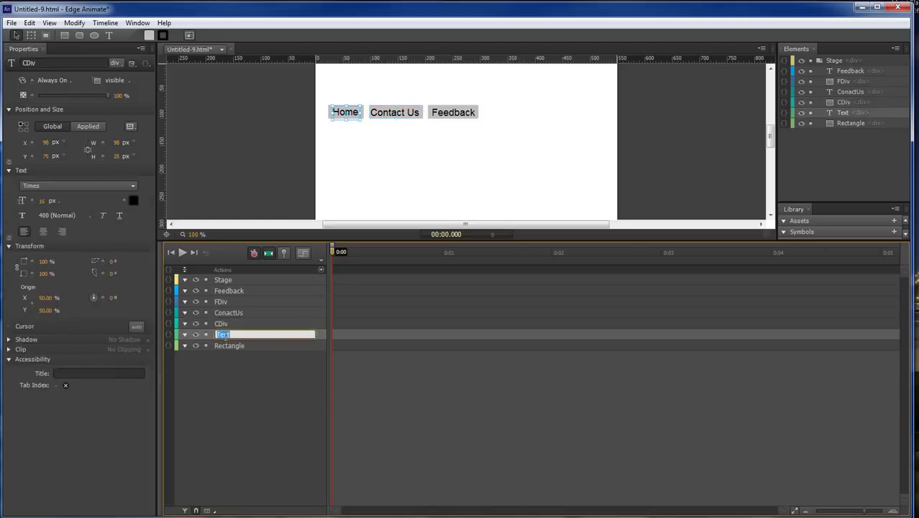
pyautogui.write('Home')
pyautogui.press('Return')
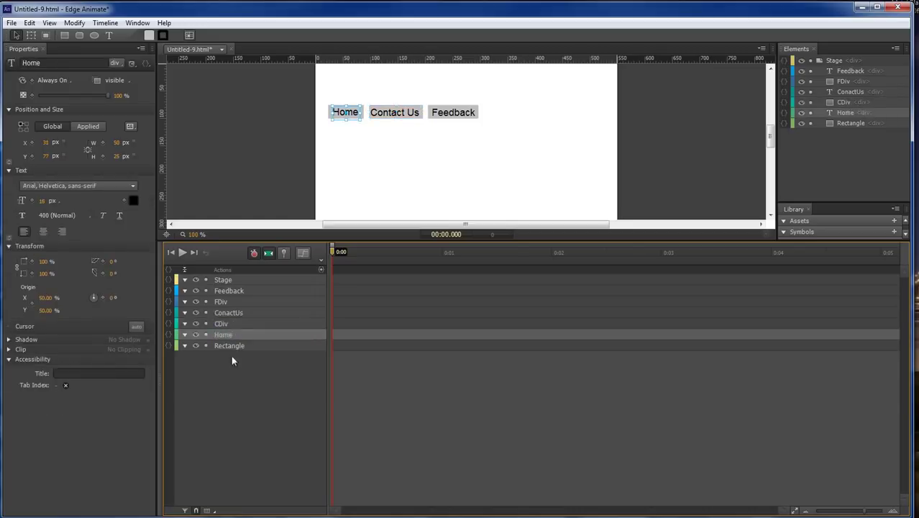
pyautogui.doubleClick(230, 344)
pyautogui.write('Hom')
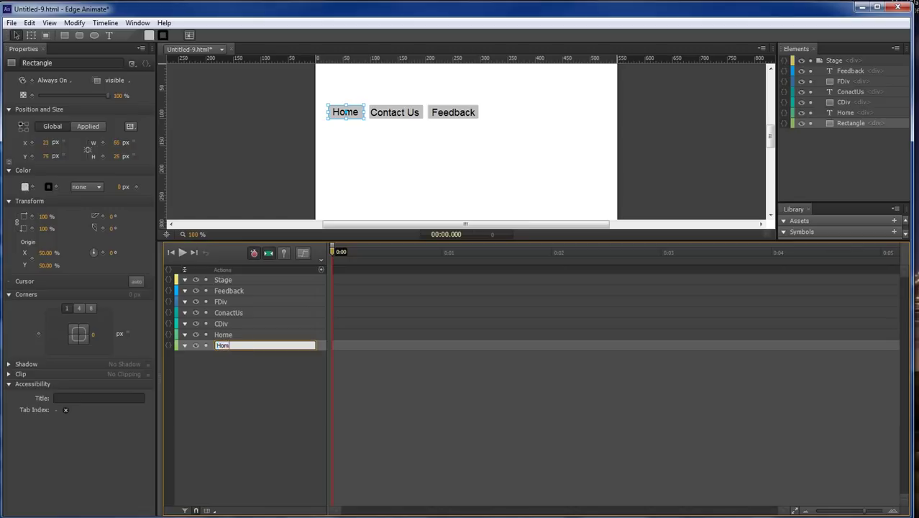
pyautogui.write('eDiv')
pyautogui.press('Return')
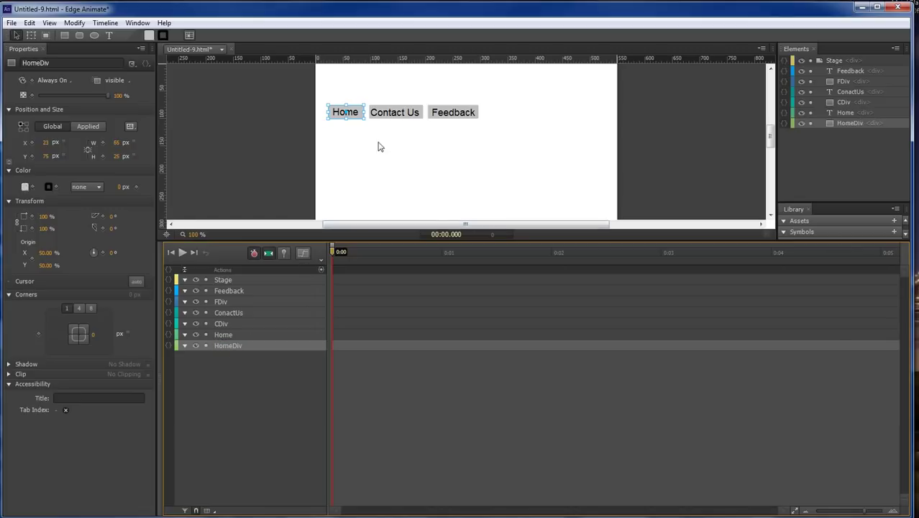
pyautogui.click(375, 143)
# In the Elements panel, drag Feedback into FDiv and ConactUs into CDiv.
pyautogui.click(845, 112)
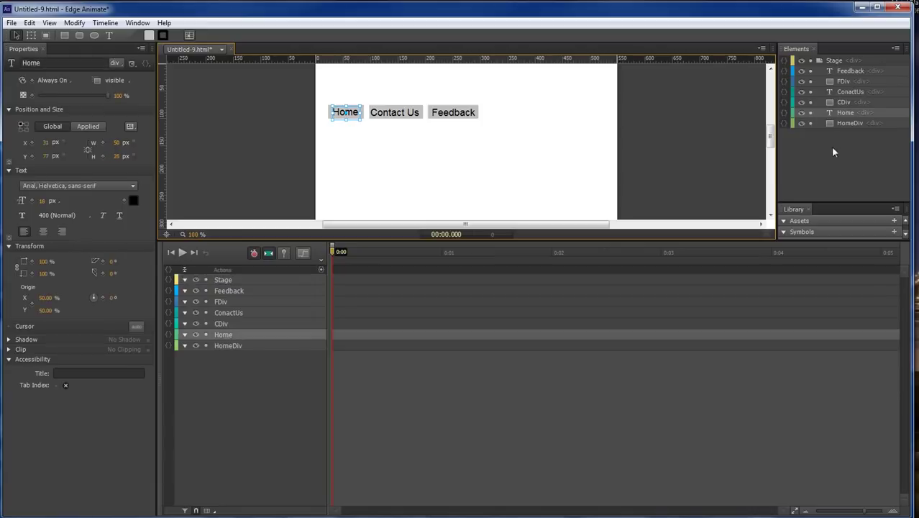
pyautogui.click(848, 71)
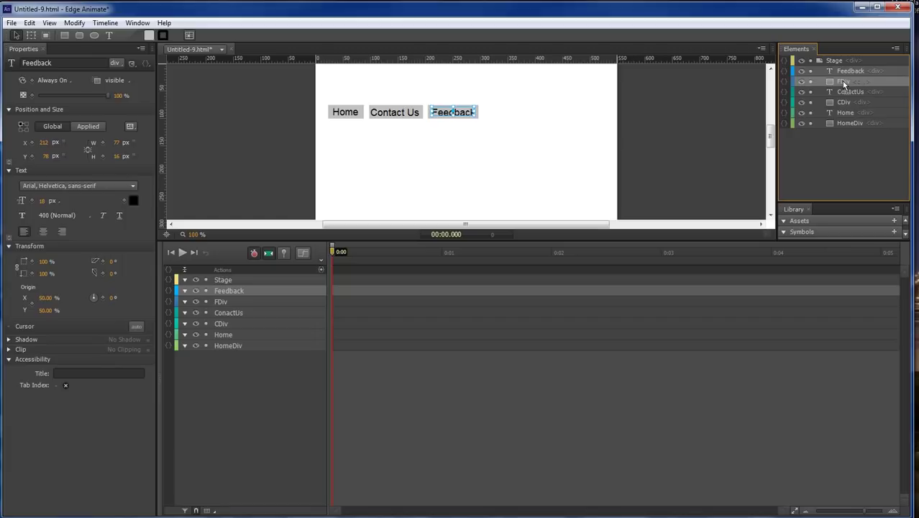
pyautogui.moveTo(844, 84); pyautogui.dragTo(842, 81)
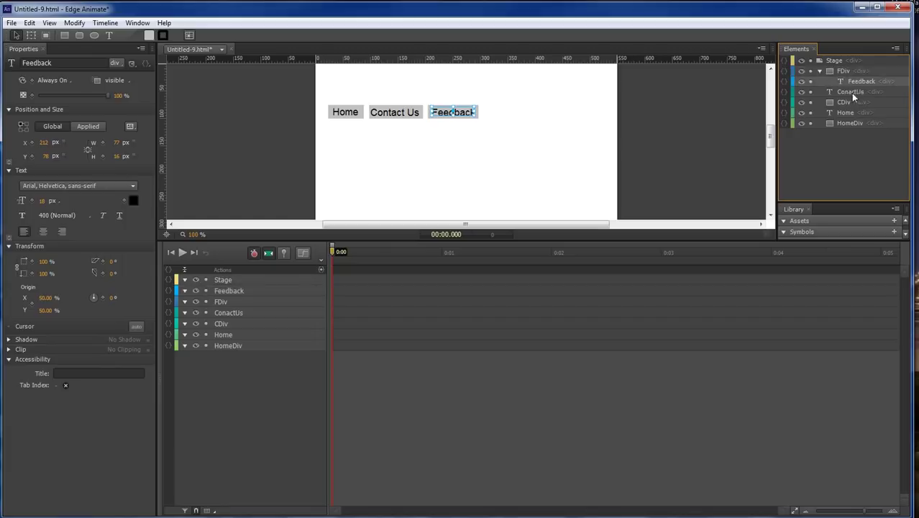
pyautogui.click(847, 91)
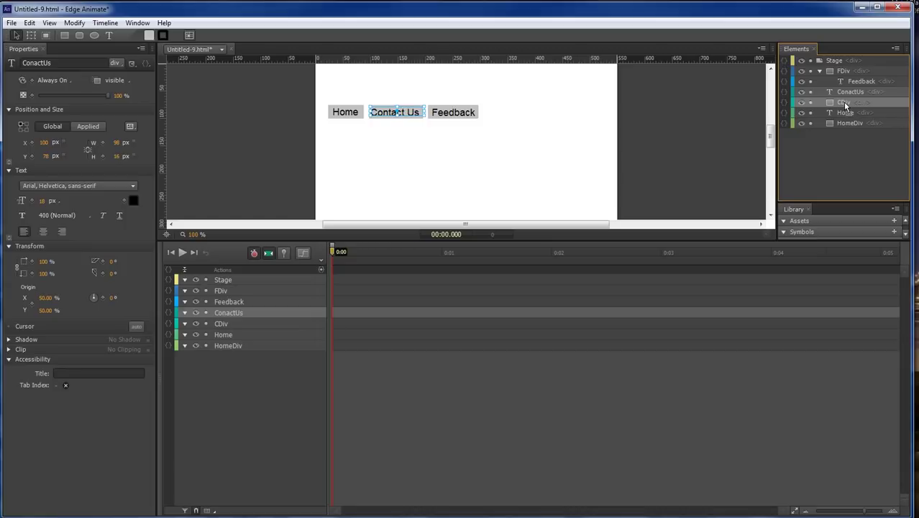
pyautogui.moveTo(842, 102); pyautogui.dragTo(842, 103)
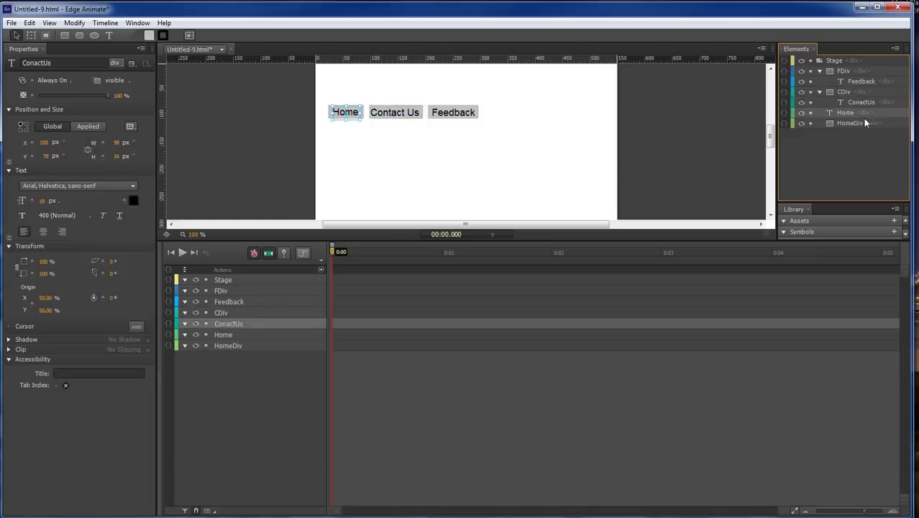
pyautogui.click(848, 113)
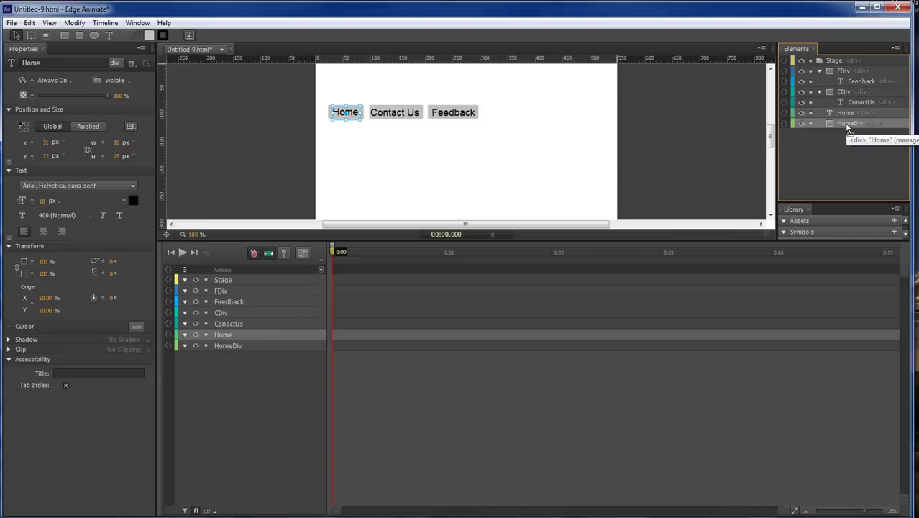
# Drag Home into HomeDiv in the Elements panel and nudge the Home button up slightly.
pyautogui.moveTo(846, 126); pyautogui.dragTo(844, 123)
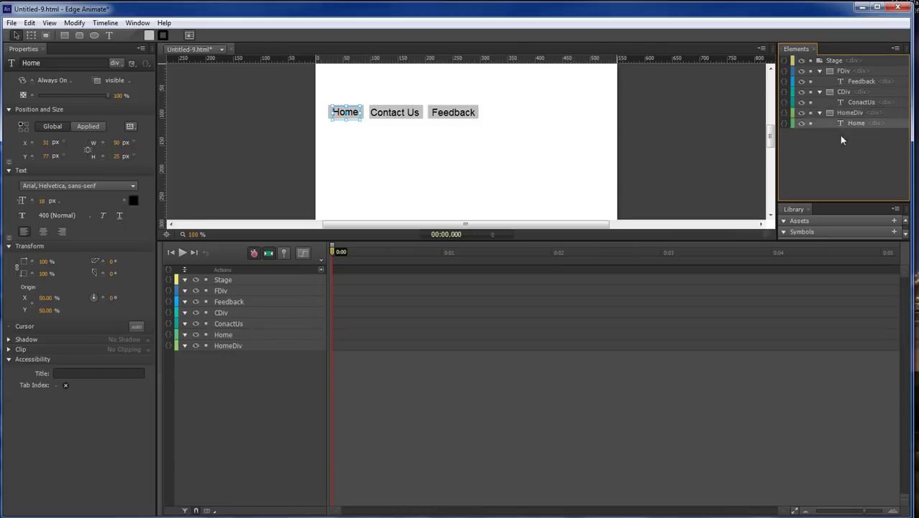
pyautogui.click(847, 114)
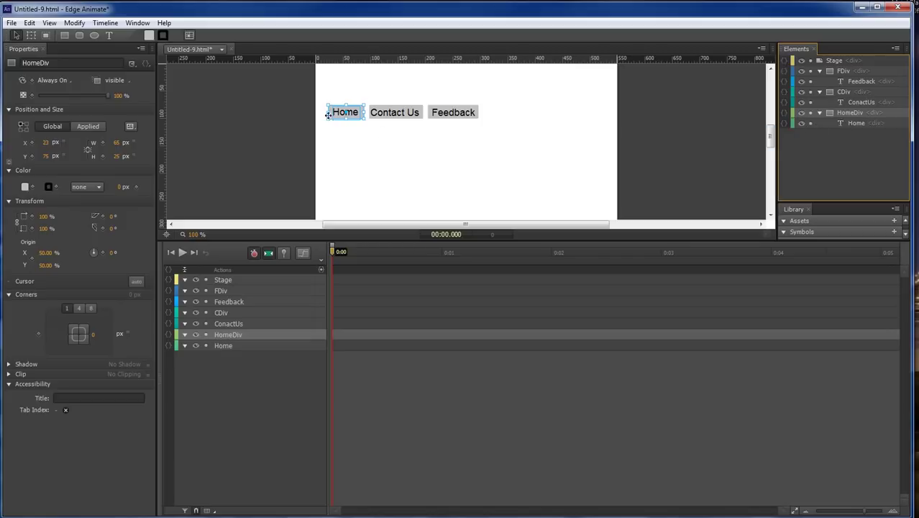
pyautogui.click(329, 120)
pyautogui.moveTo(330, 121)
pyautogui.mouseDown()
pyautogui.moveTo(330, 140)
pyautogui.moveTo(344, 151)
pyautogui.moveTo(369, 146)
pyautogui.moveTo(330, 111)
pyautogui.mouseUp()
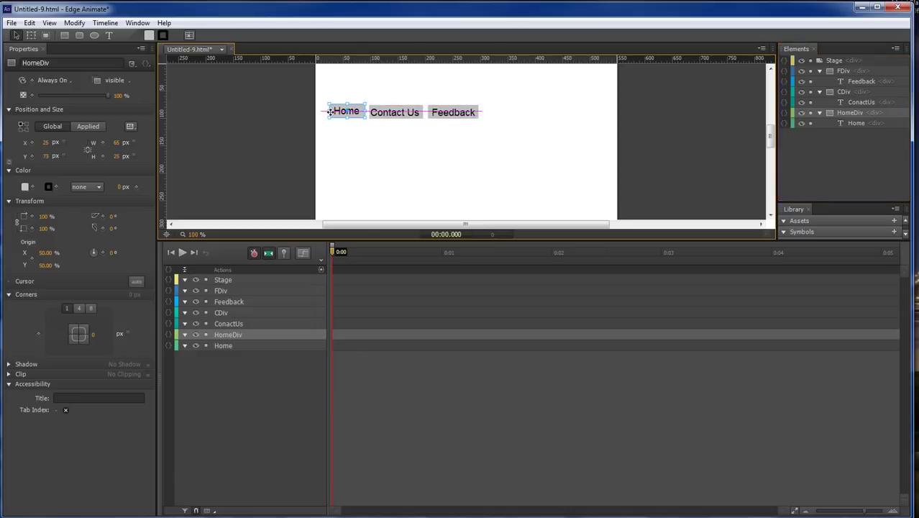
pyautogui.click(395, 137)
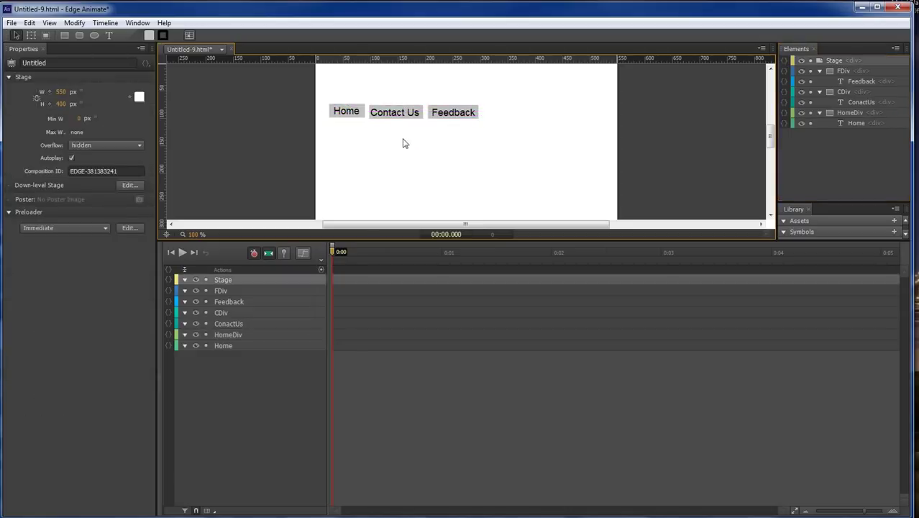
pyautogui.click(362, 117)
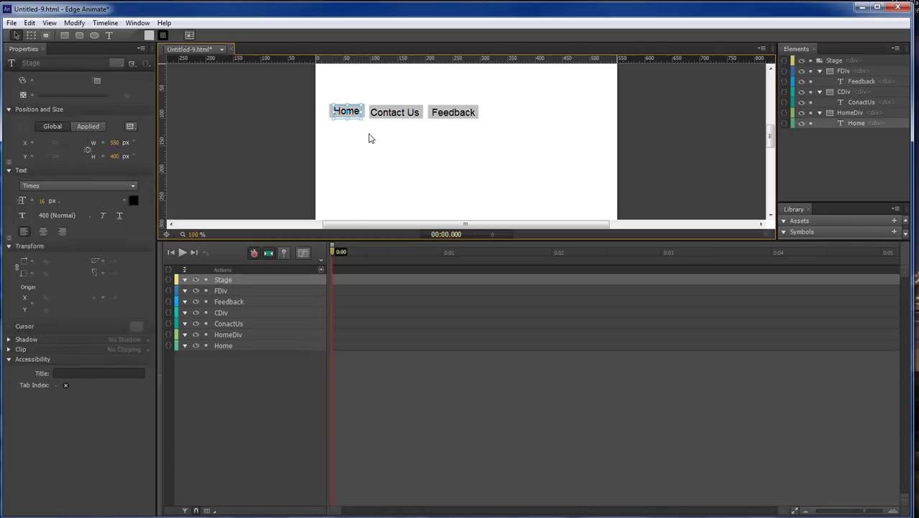
pyautogui.click(363, 113)
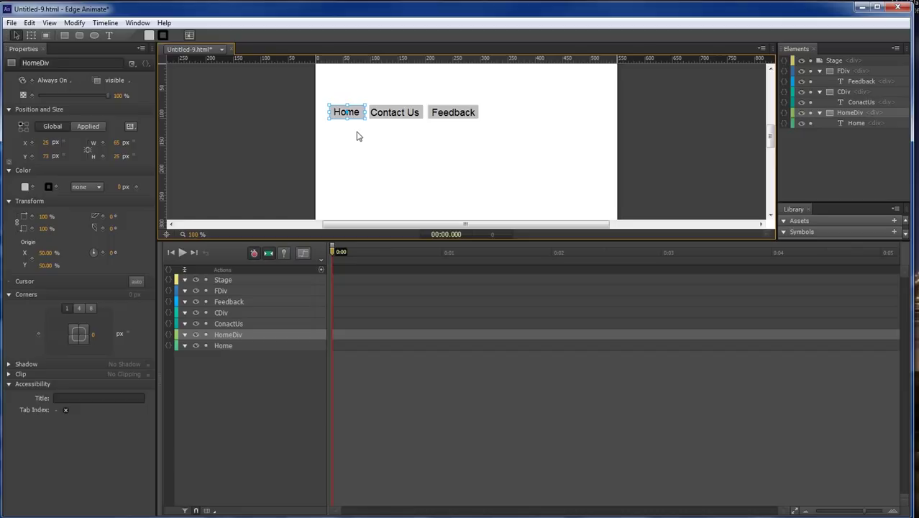
pyautogui.click(369, 137)
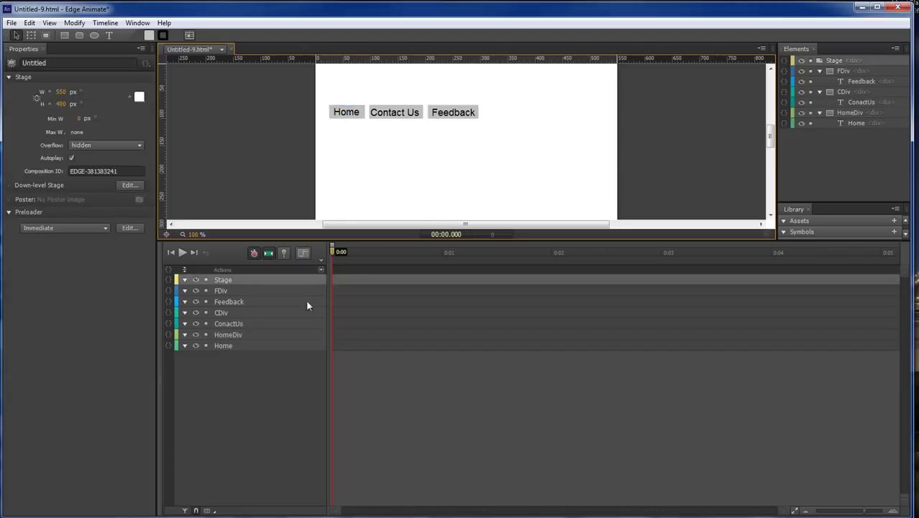
# At 0.5 seconds, push the Home and Contact Us buttons off the stage's left edge.
pyautogui.click(332, 255)
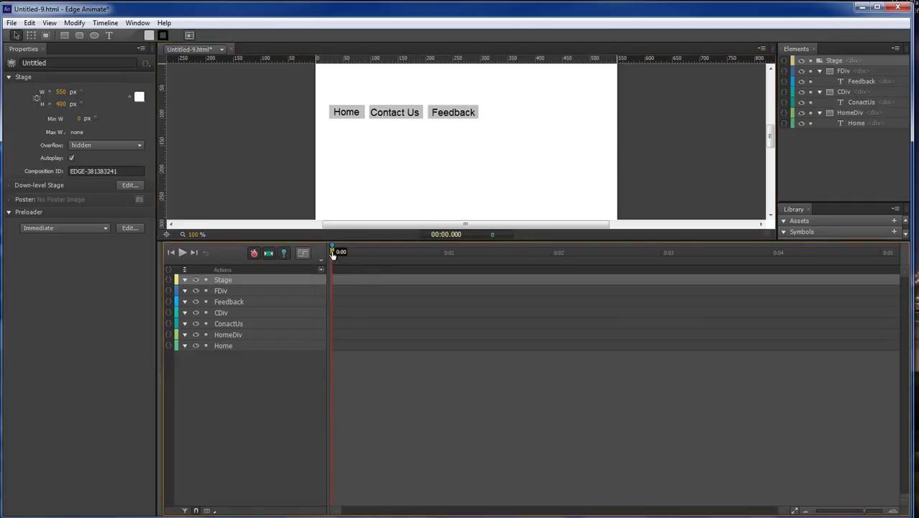
pyautogui.moveTo(332, 253); pyautogui.dragTo(387, 256)
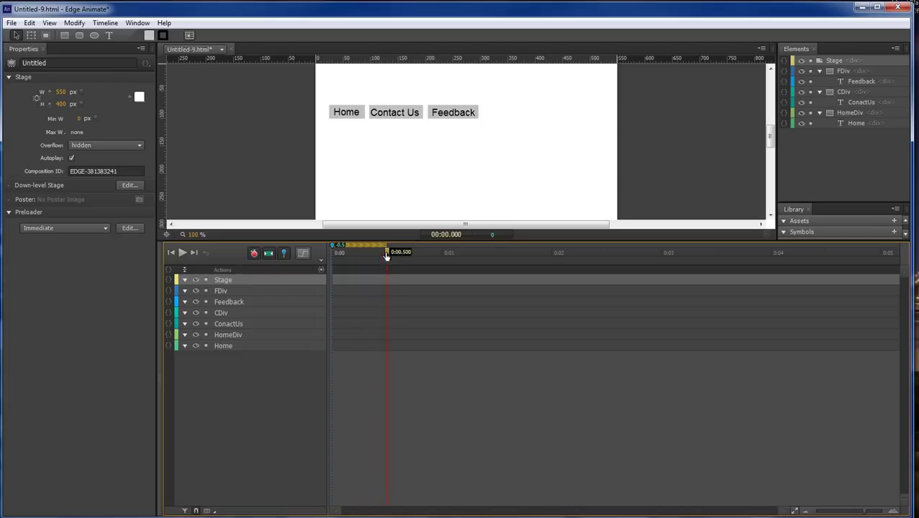
pyautogui.click(362, 114)
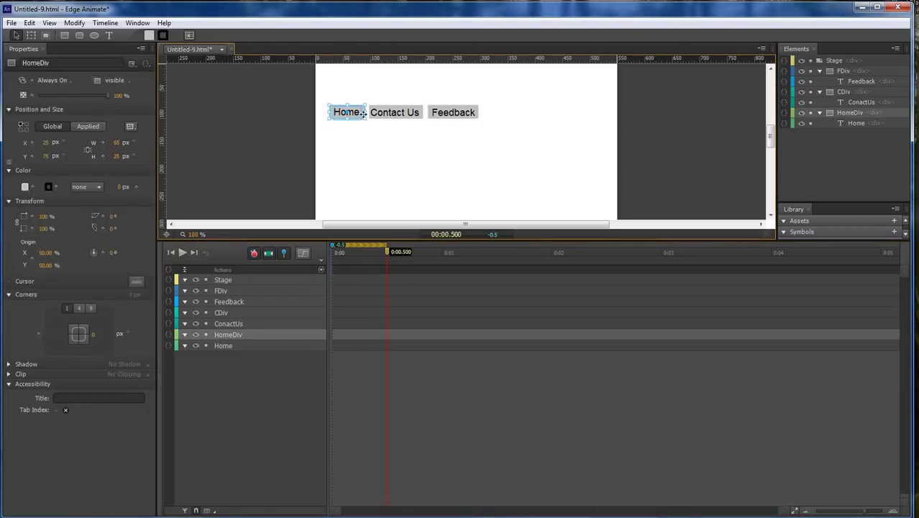
pyautogui.hotkey('shift', 'Left')
pyautogui.hotkey('shift', 'Left')
pyautogui.hotkey('shift', 'Left')
pyautogui.hotkey('shift', 'Left')
pyautogui.hotkey('shift', 'Left')
pyautogui.hotkey('shift', 'Left')
pyautogui.hotkey('shift', 'Left')
pyautogui.hotkey('shift', 'Left')
pyautogui.hotkey('shift', 'Left')
pyautogui.hotkey('shift', 'Left')
pyautogui.hotkey('shift', 'Left')
pyautogui.hotkey('shift', 'Left')
pyautogui.hotkey('shift', 'Left')
pyautogui.hotkey('shift', 'Left')
pyautogui.hotkey('shift', 'Left')
pyautogui.hotkey('shift', 'Left')
pyautogui.hotkey('shift', 'Left')
pyautogui.hotkey('shift', 'Left')
pyautogui.hotkey('shift', 'Left')
pyautogui.hotkey('shift', 'Left')
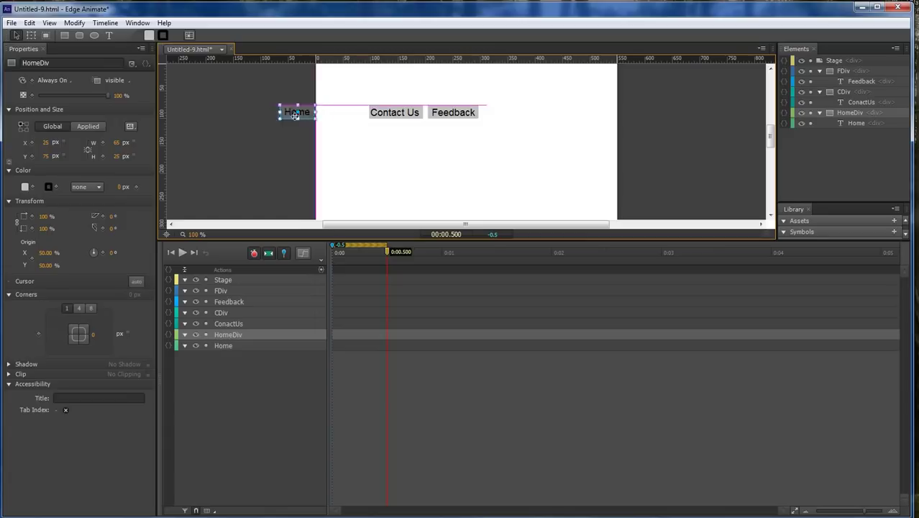
pyautogui.click(414, 117)
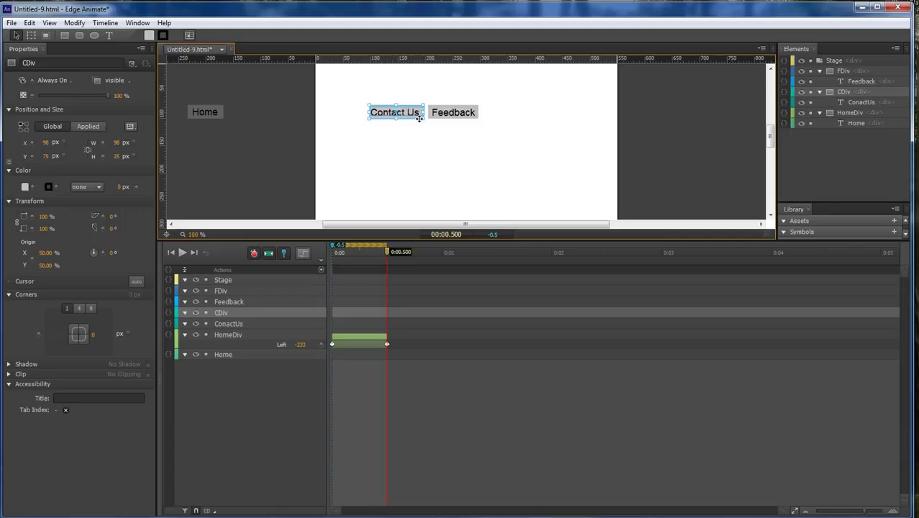
pyautogui.moveTo(419, 117); pyautogui.dragTo(318, 117)
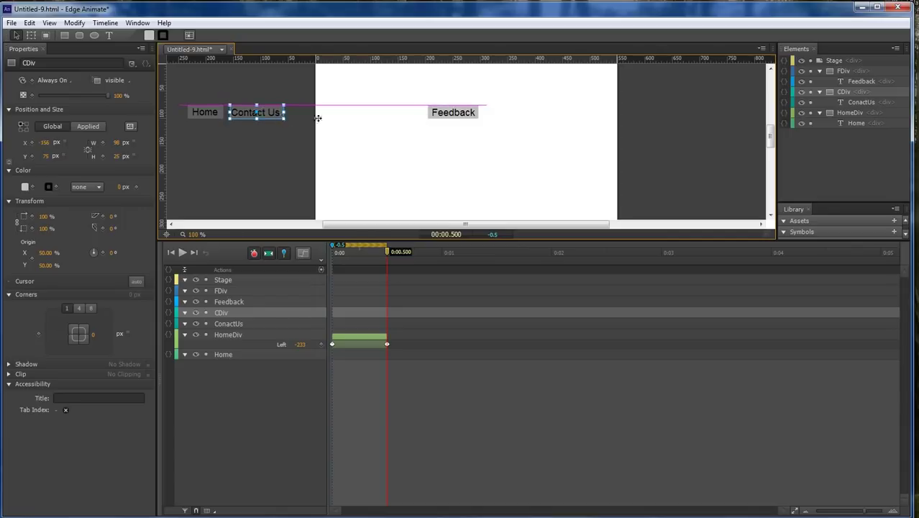
pyautogui.click(473, 123)
# Move the Feedback button off-stage beside Contact Us, then rewind the timeline to 0.
pyautogui.click(475, 118)
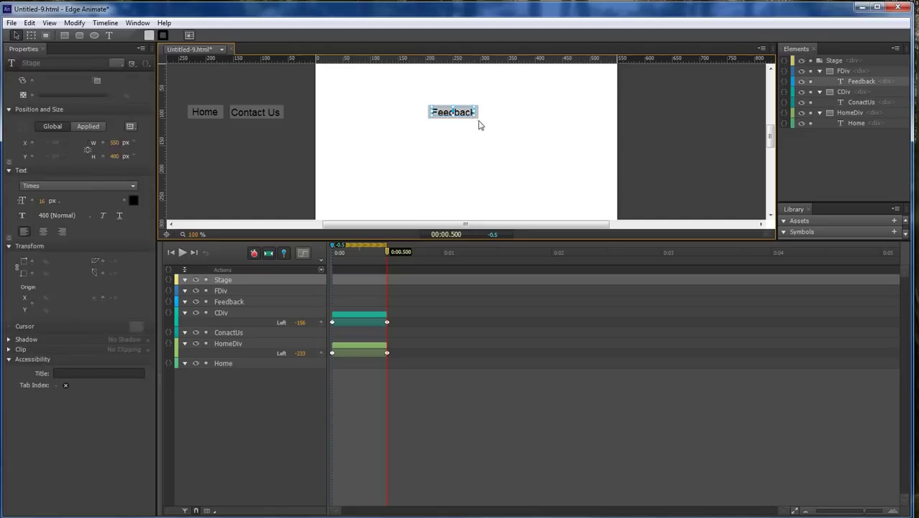
pyautogui.click(476, 113)
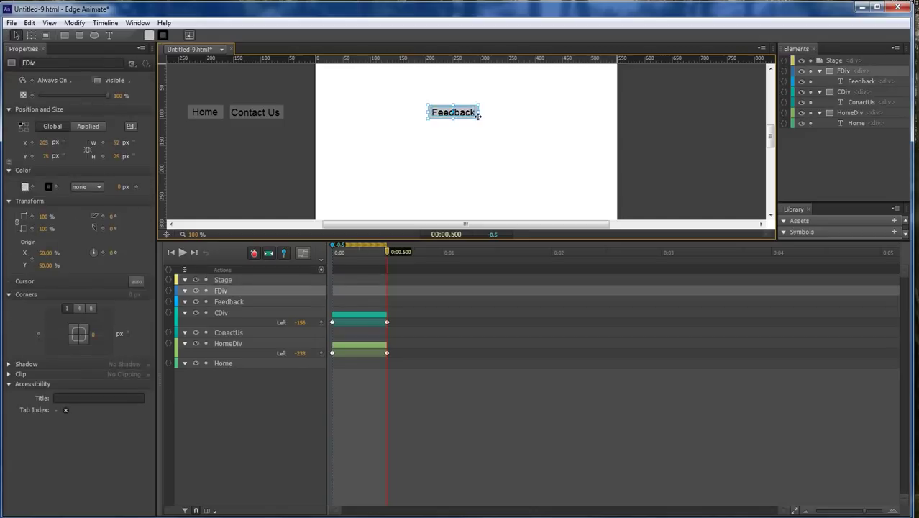
pyautogui.moveTo(476, 114); pyautogui.dragTo(294, 115)
pyautogui.click(374, 212)
pyautogui.moveTo(386, 252); pyautogui.dragTo(322, 253)
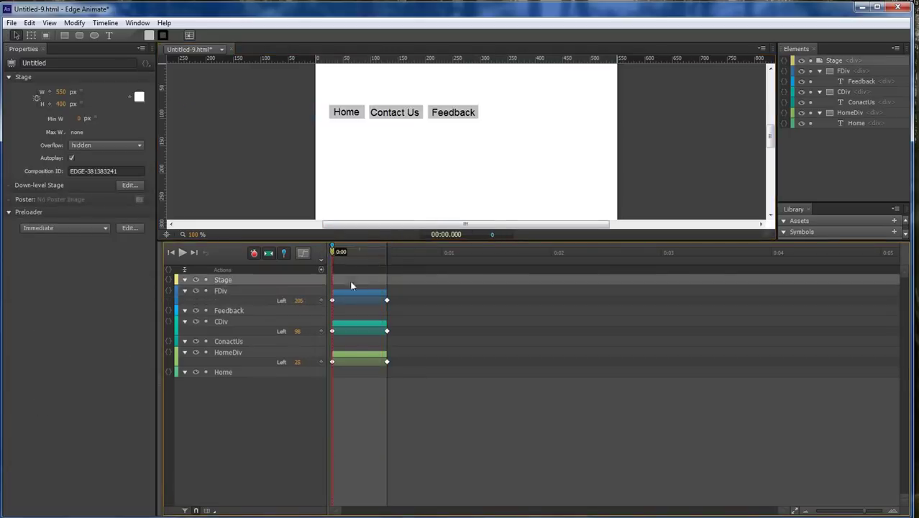
# Delete the existing Left keyframes of all three buttons.
pyautogui.click(394, 385)
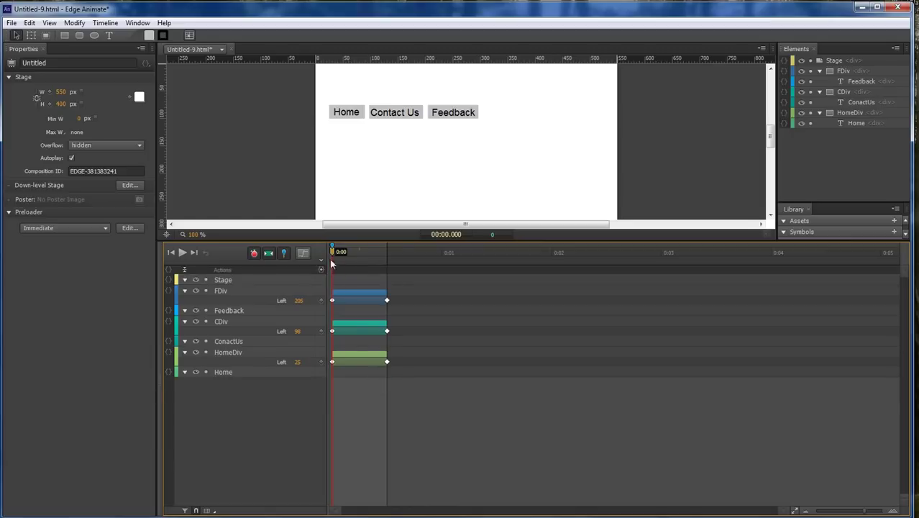
pyautogui.moveTo(341, 253); pyautogui.dragTo(388, 256)
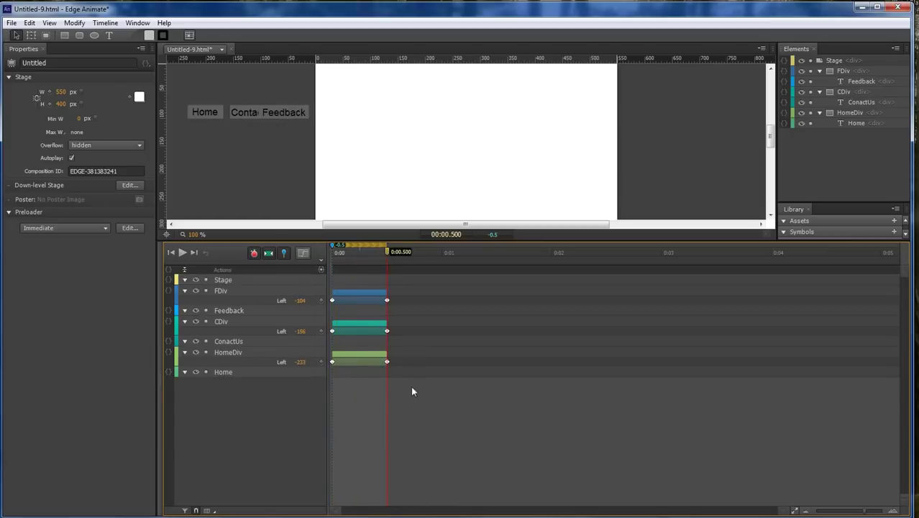
pyautogui.moveTo(310, 273); pyautogui.dragTo(432, 381)
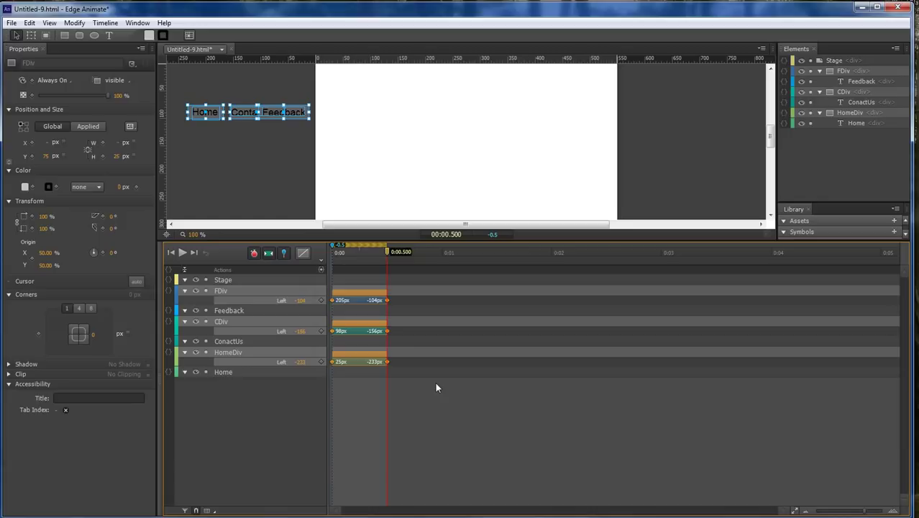
pyautogui.press('Delete')
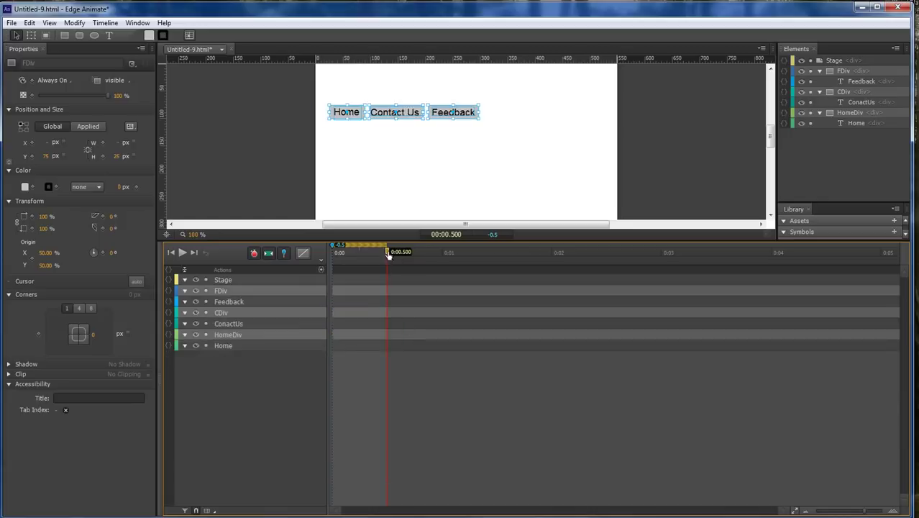
# At time zero, move all three buttons off the stage to the left.
pyautogui.moveTo(381, 256); pyautogui.dragTo(322, 255)
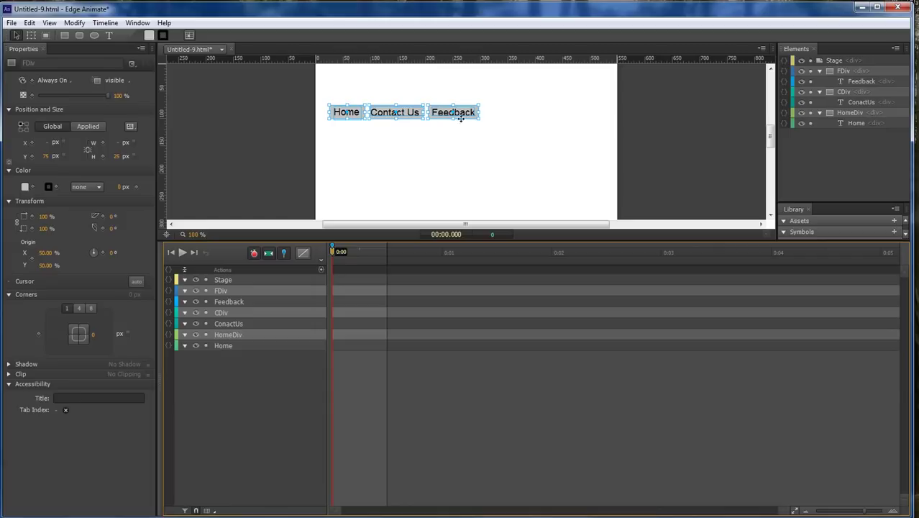
pyautogui.moveTo(461, 119); pyautogui.dragTo(279, 124)
pyautogui.click(300, 181)
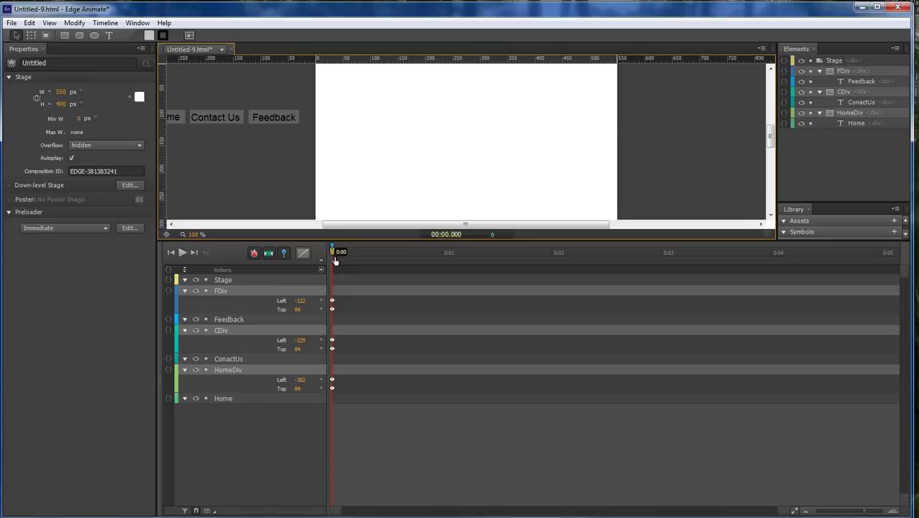
# At 1 second, slide FDiv onto the stage to Left 229.
pyautogui.moveTo(352, 254); pyautogui.dragTo(443, 255)
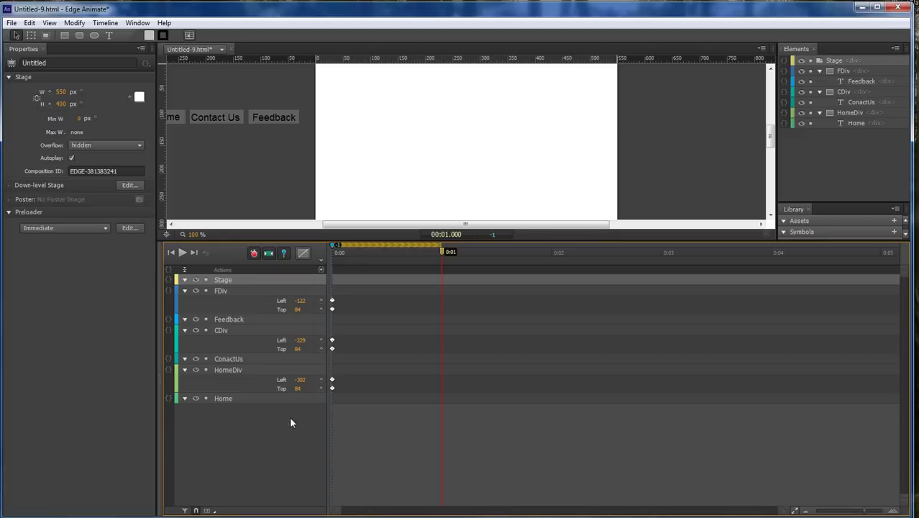
pyautogui.click(225, 290)
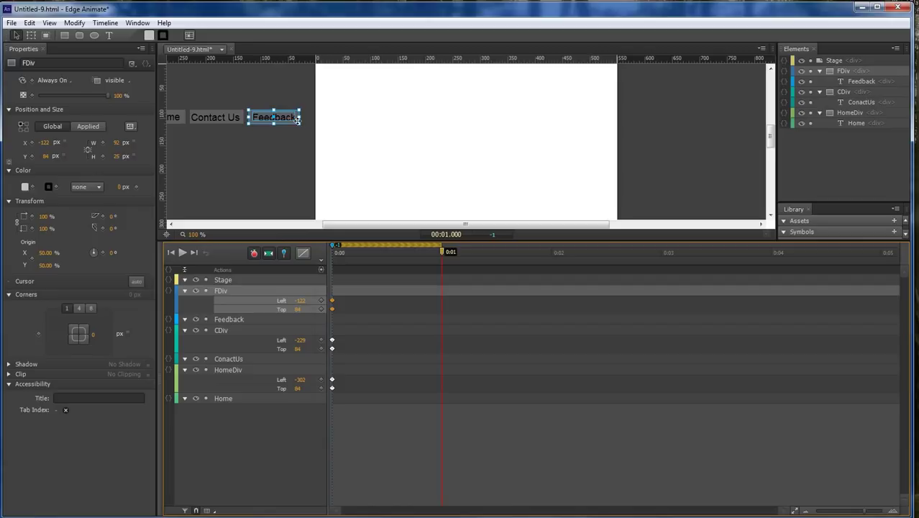
pyautogui.moveTo(297, 120); pyautogui.dragTo(489, 120)
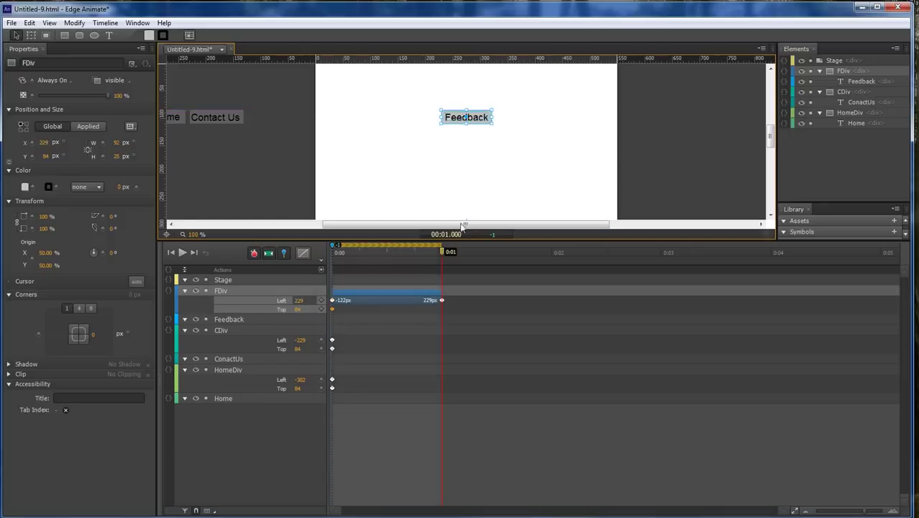
# Pin the start at 1.25 seconds and slide CDiv in beside Feedback by 2 seconds.
pyautogui.click(443, 255)
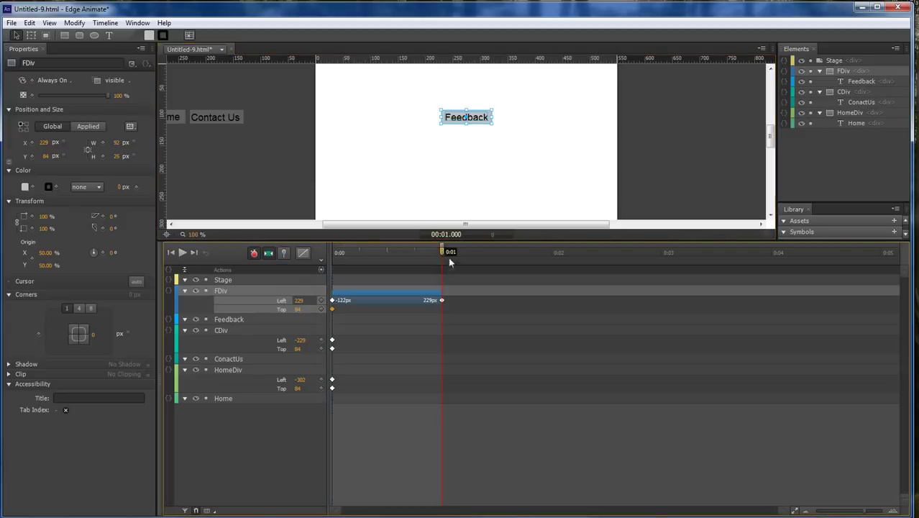
pyautogui.moveTo(443, 254); pyautogui.dragTo(473, 255)
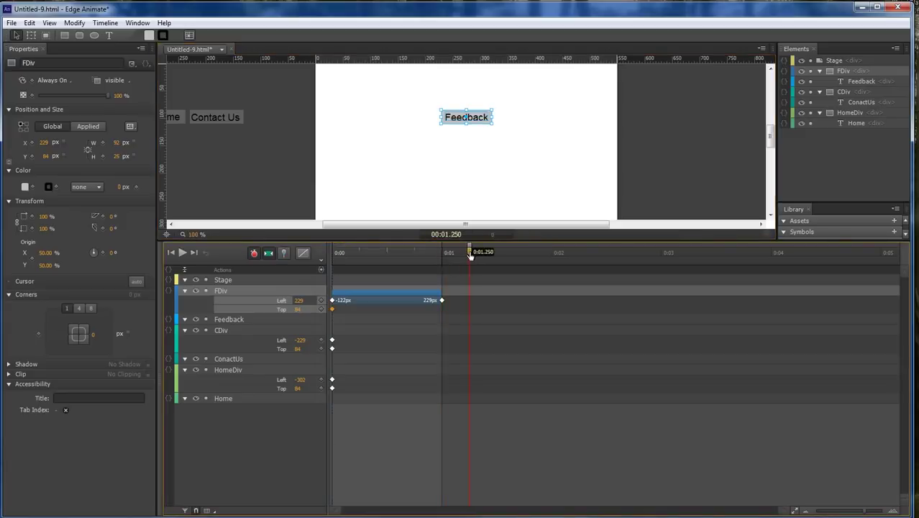
pyautogui.press('p')
pyautogui.click(232, 123)
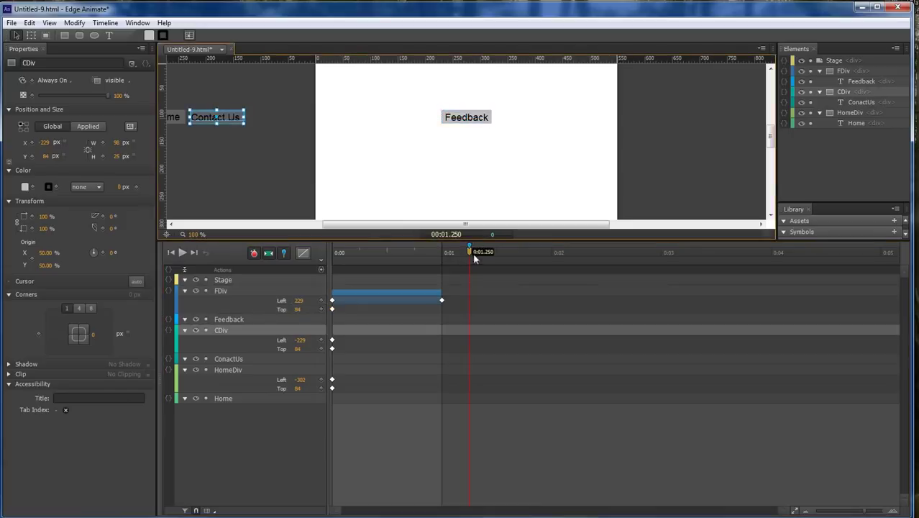
pyautogui.moveTo(473, 254); pyautogui.dragTo(550, 253)
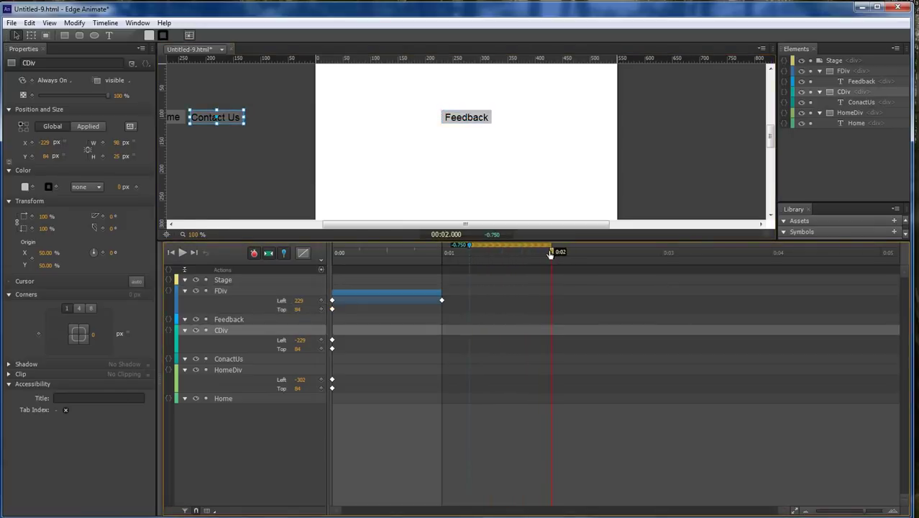
pyautogui.moveTo(225, 123); pyautogui.dragTo(430, 123)
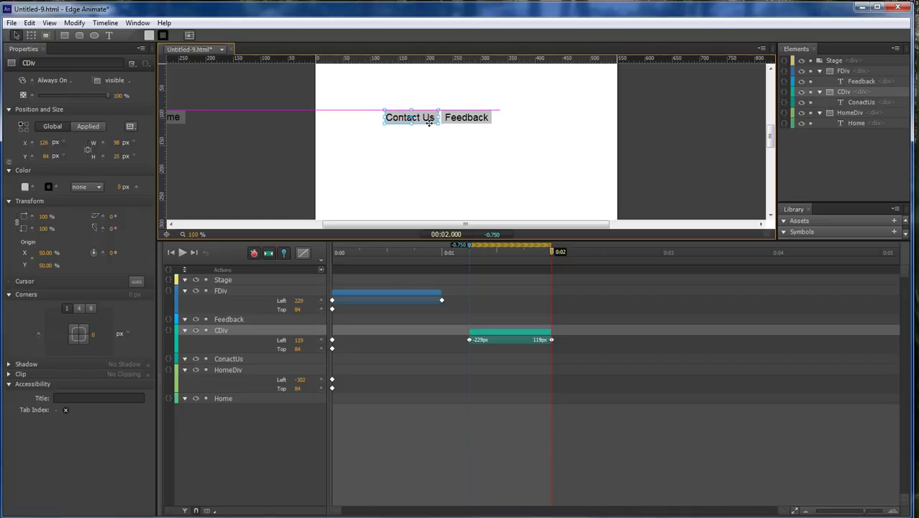
pyautogui.click(489, 167)
# Animate HomeDiv sliding onto the stage left of Contact Us from 2.25 to 3 seconds.
pyautogui.press('p')
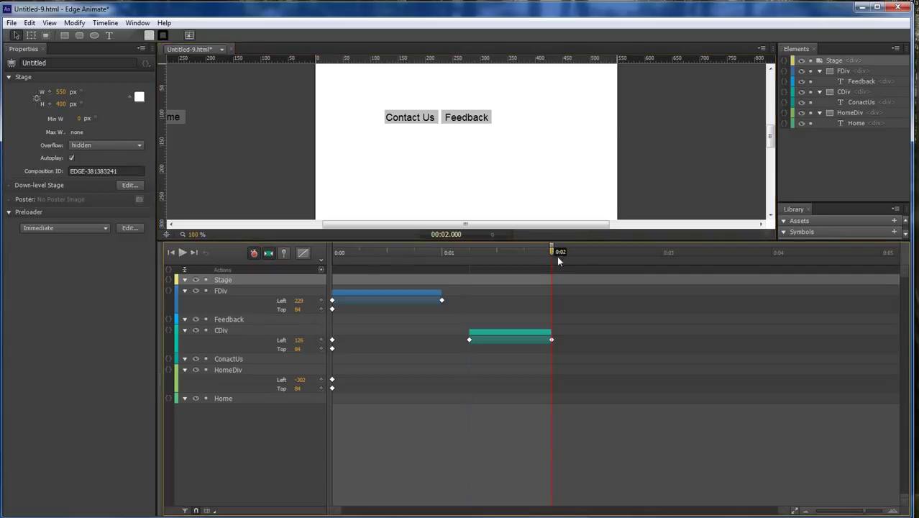
pyautogui.moveTo(553, 255); pyautogui.dragTo(666, 253)
pyautogui.press('p')
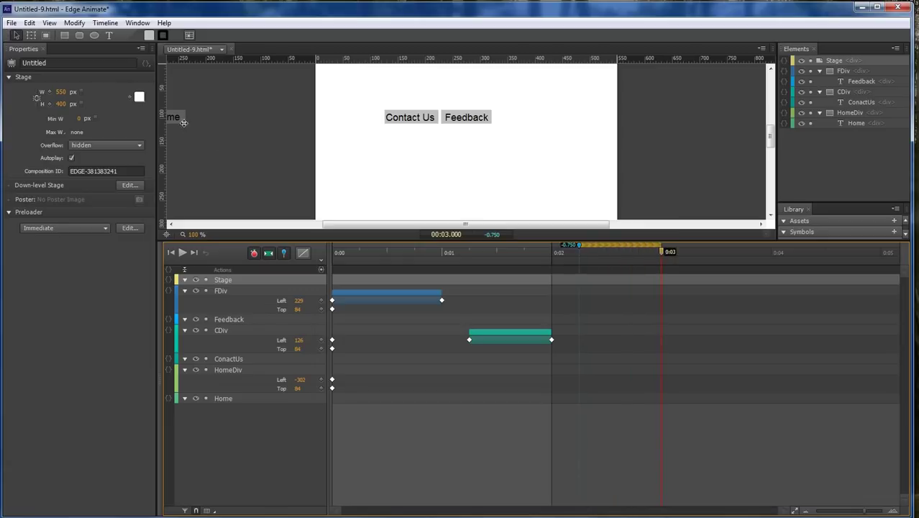
pyautogui.moveTo(182, 122); pyautogui.dragTo(379, 122)
pyautogui.click(445, 152)
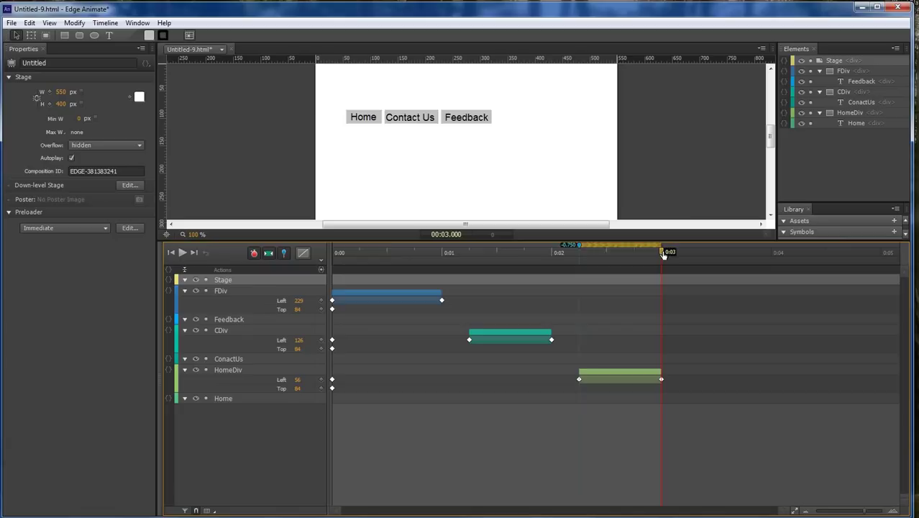
# Rewind to the start and play the full slide-in sequence twice.
pyautogui.moveTo(662, 255); pyautogui.dragTo(329, 255)
pyautogui.press('space')
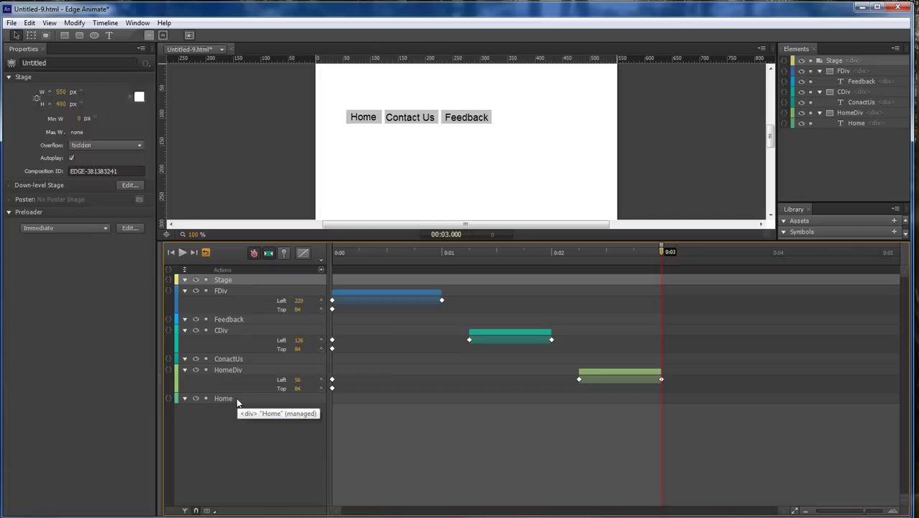
pyautogui.press('space')
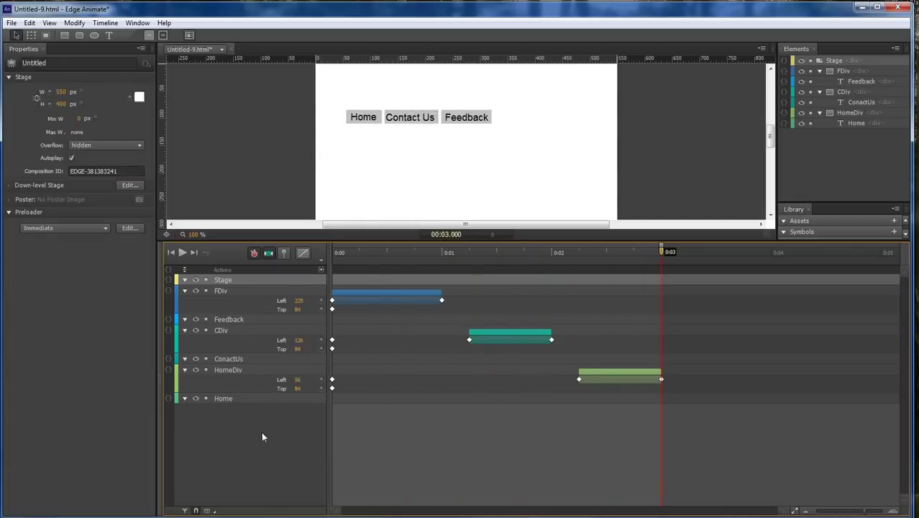
# Give the Feedback slide-in transition an Ease In Out Elastic easing.
pyautogui.click(378, 293)
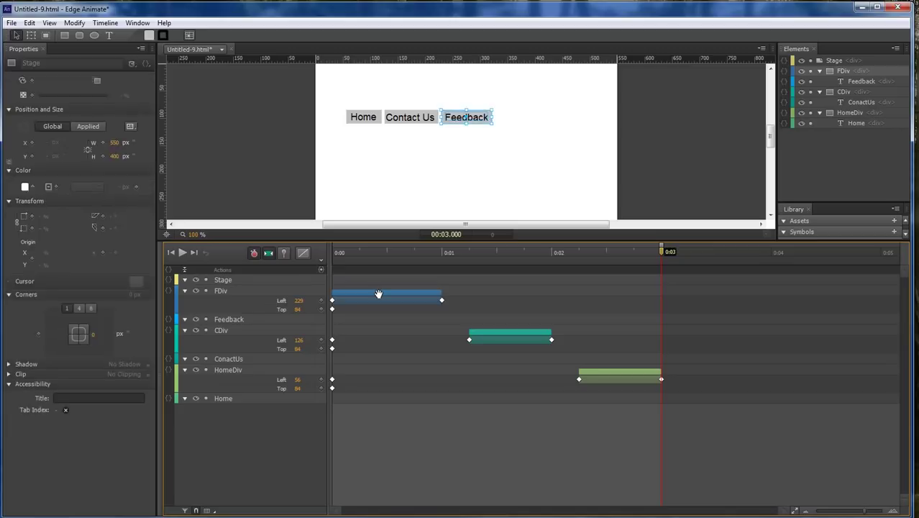
pyautogui.click(304, 254)
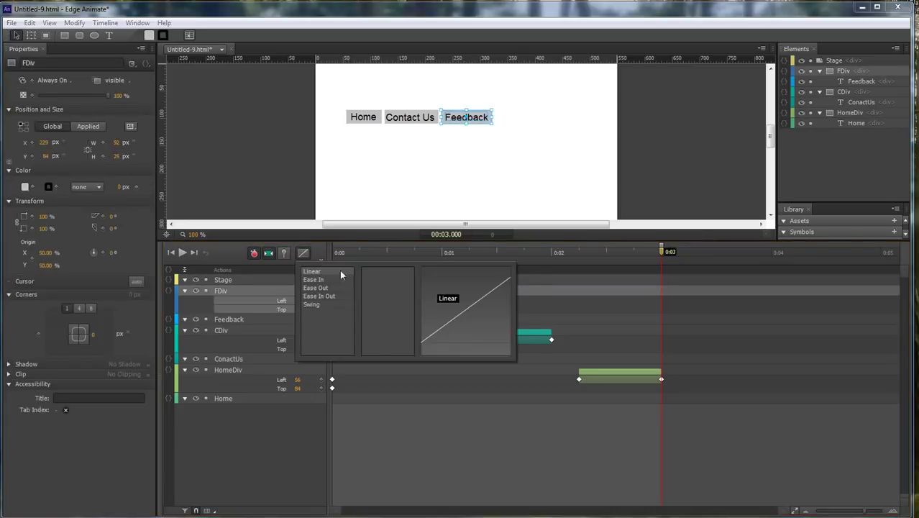
pyautogui.click(323, 296)
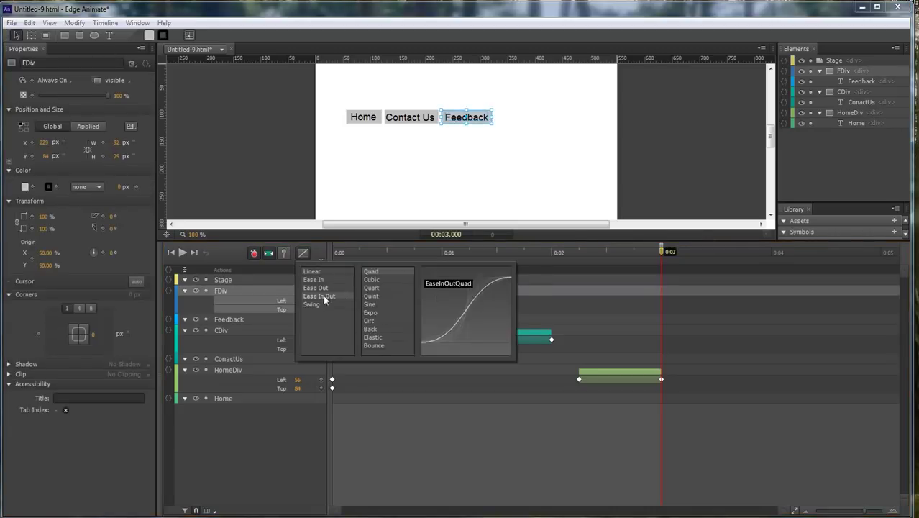
pyautogui.click(372, 337)
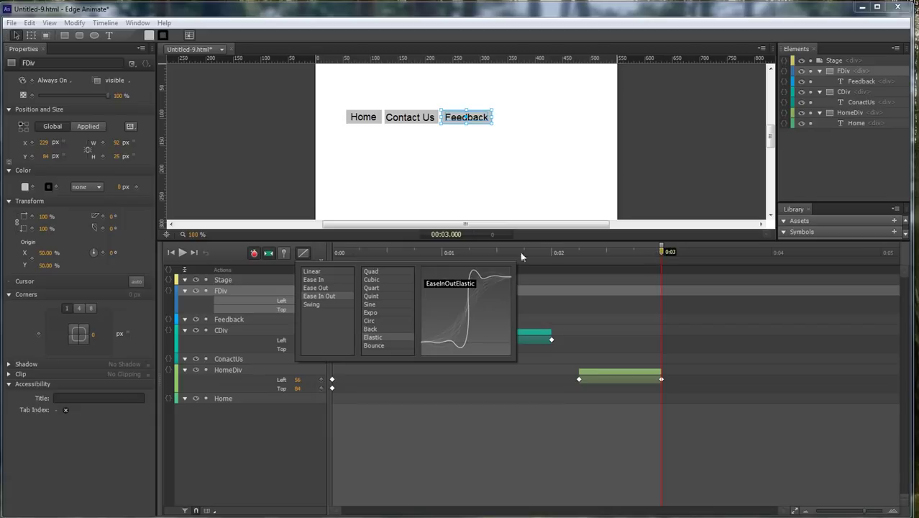
pyautogui.click(377, 342)
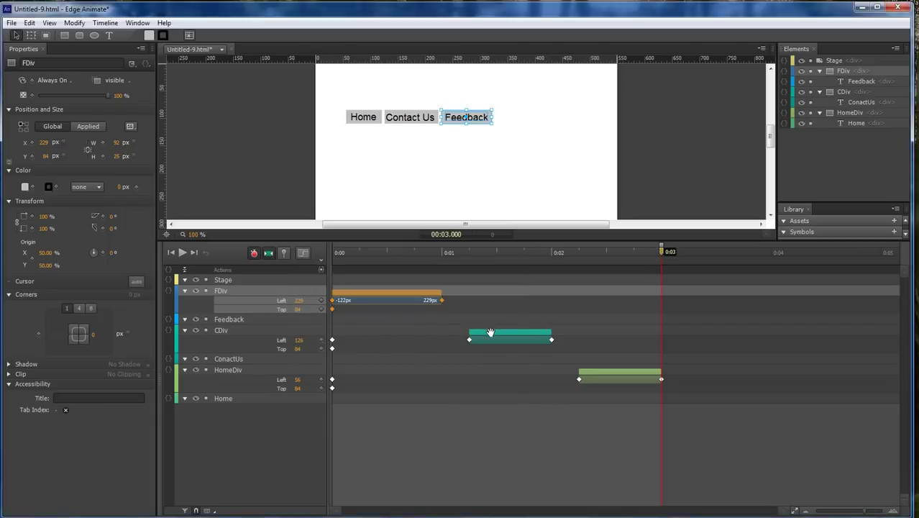
# Apply the same Ease In Out easing to the Contact Us and Home slide-in transitions.
pyautogui.click(489, 332)
pyautogui.click(302, 252)
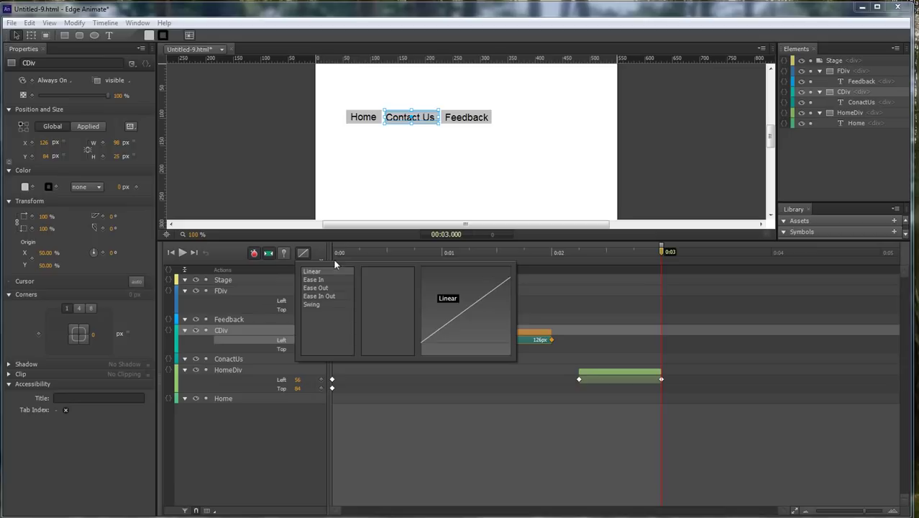
pyautogui.click(323, 296)
pyautogui.click(379, 336)
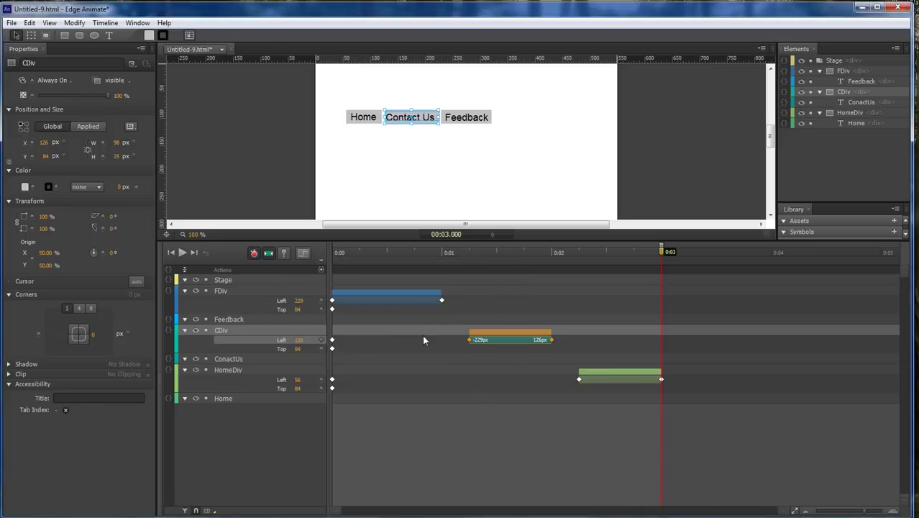
pyautogui.click(588, 372)
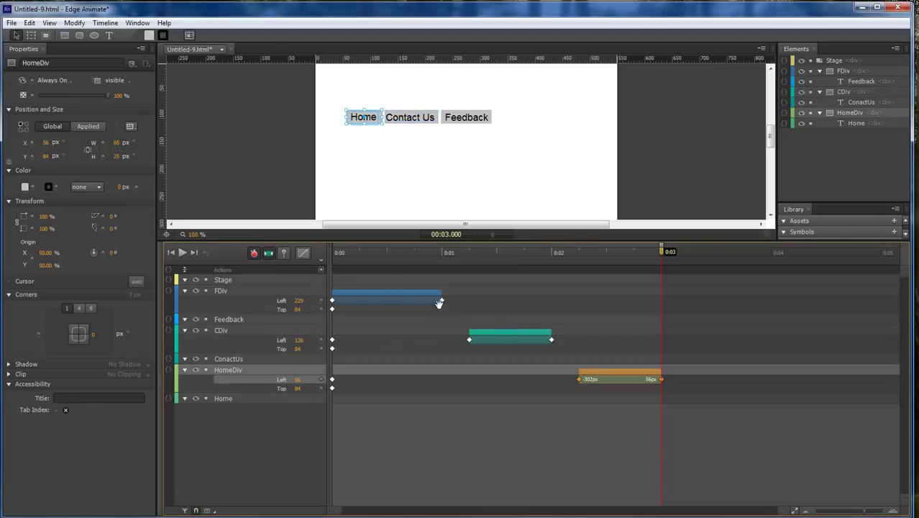
pyautogui.click(302, 253)
pyautogui.click(333, 295)
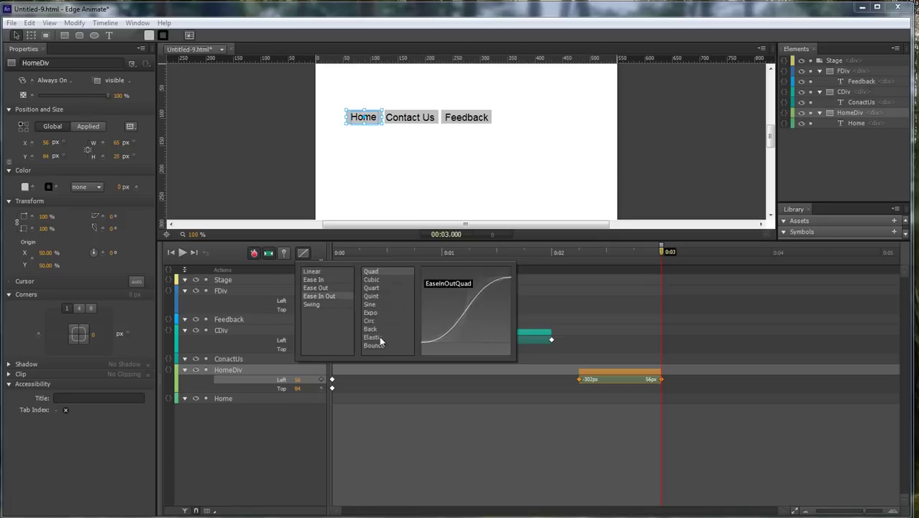
pyautogui.click(378, 336)
# Rewind to 0:00 and preview the eased slide-in animation.
pyautogui.moveTo(663, 252); pyautogui.dragTo(333, 252)
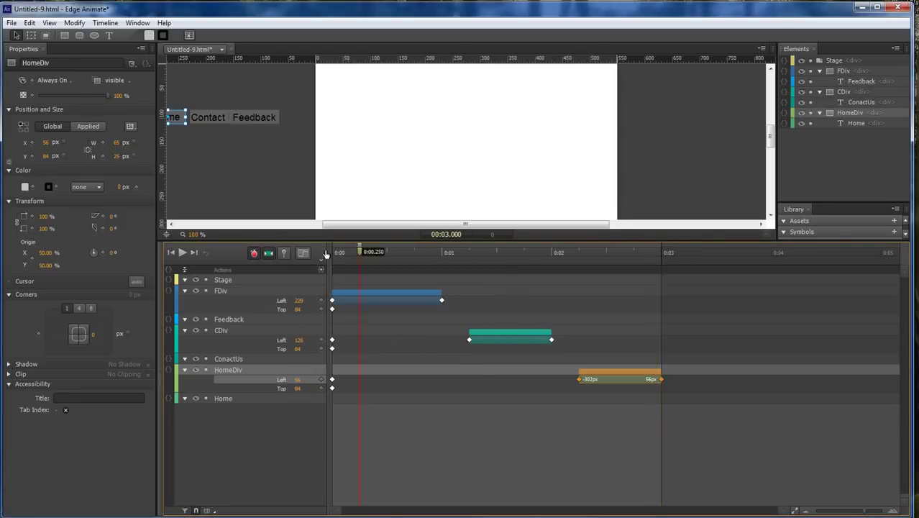
pyautogui.click(288, 429)
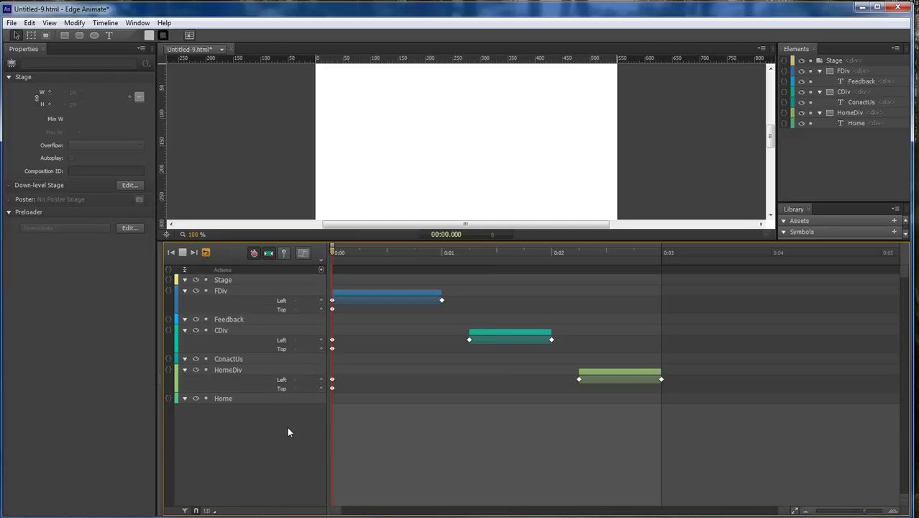
pyautogui.press('space')
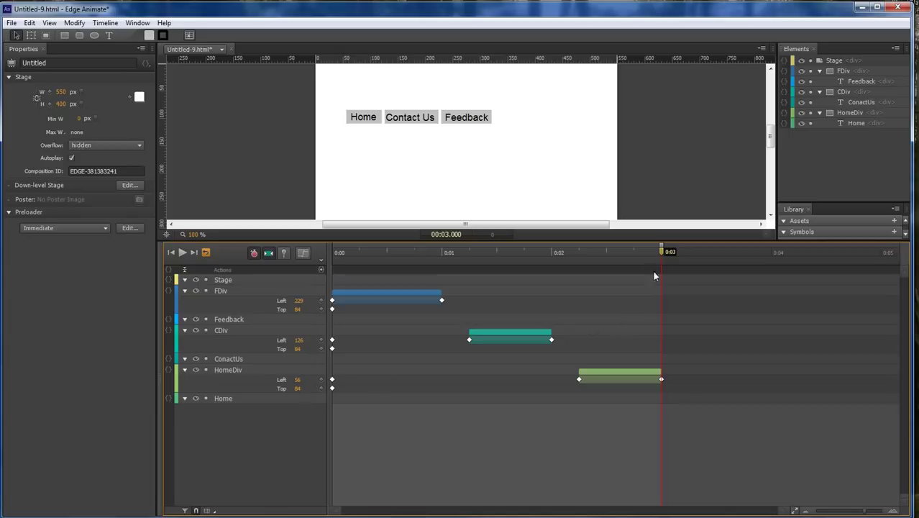
# Add a timeline label named Feed at about 3.375 seconds.
pyautogui.moveTo(661, 254); pyautogui.dragTo(689, 254)
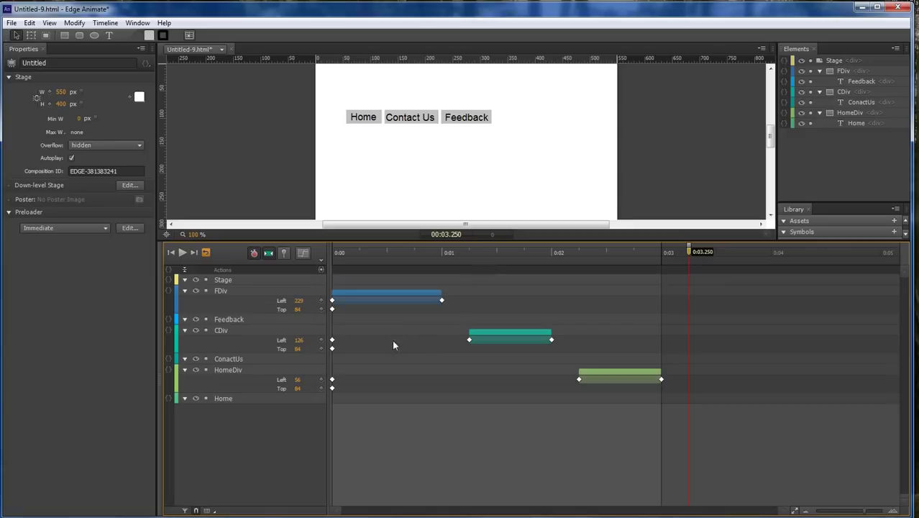
pyautogui.moveTo(689, 256); pyautogui.dragTo(702, 256)
pyautogui.click(321, 267)
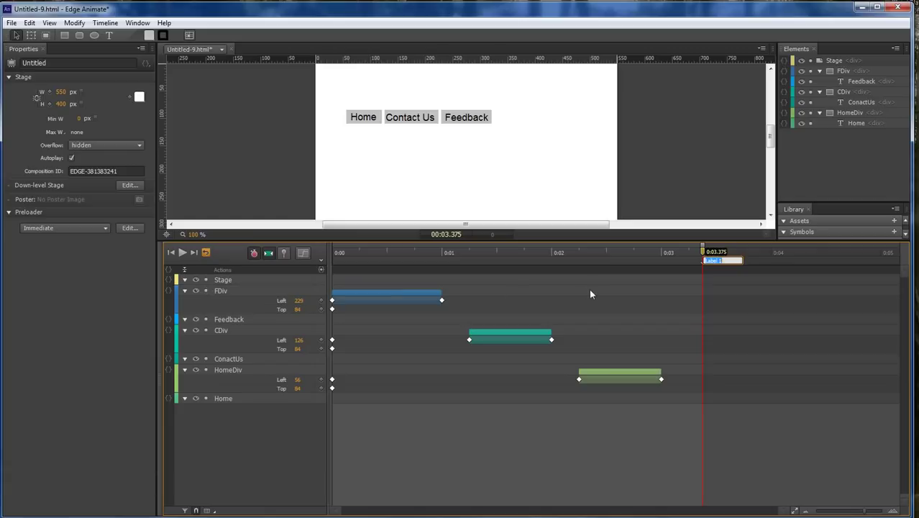
pyautogui.write('Fed')
pyautogui.press('Return')
# Add Contact and Home labels at about 3.75 s and 4.25 s, then return to Feed.
pyautogui.moveTo(703, 253); pyautogui.dragTo(743, 254)
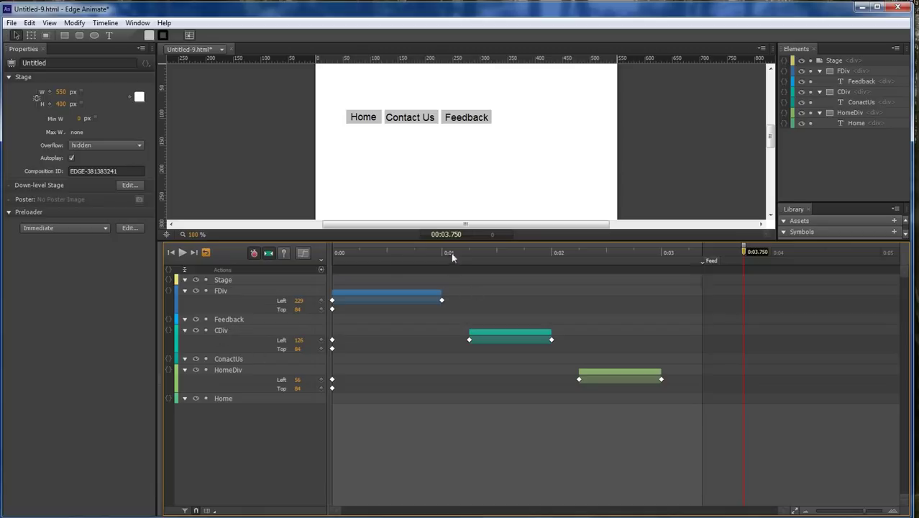
pyautogui.hotkey('ctrl', 'l')
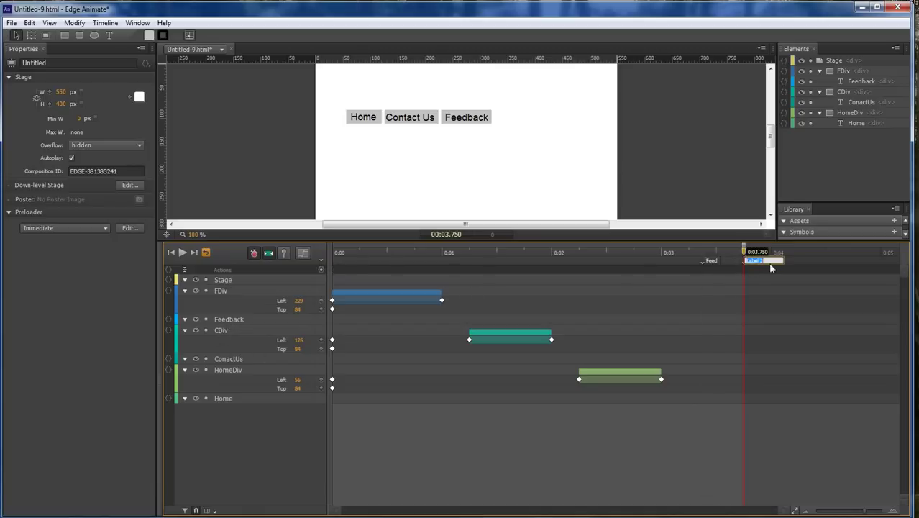
pyautogui.write('Contact')
pyautogui.moveTo(744, 252); pyautogui.dragTo(798, 256)
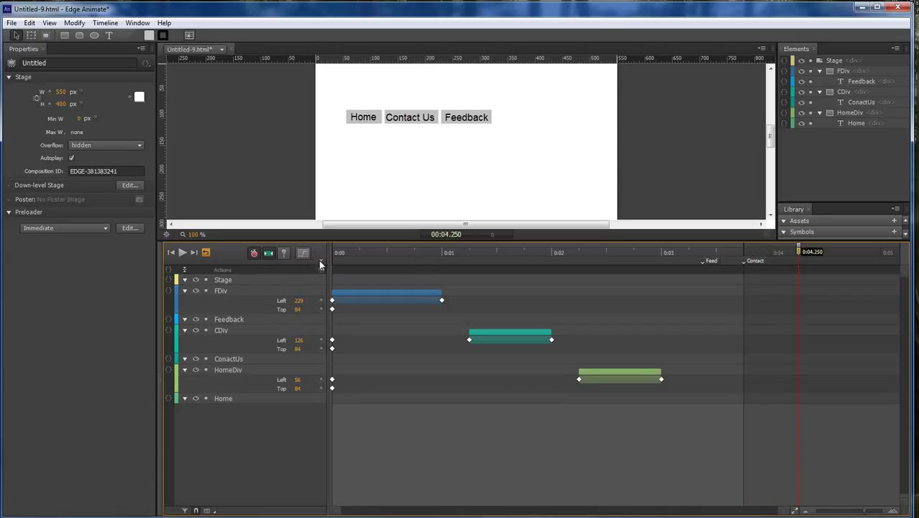
pyautogui.hotkey('ctrl', 'l')
pyautogui.write('Home')
pyautogui.press('Return')
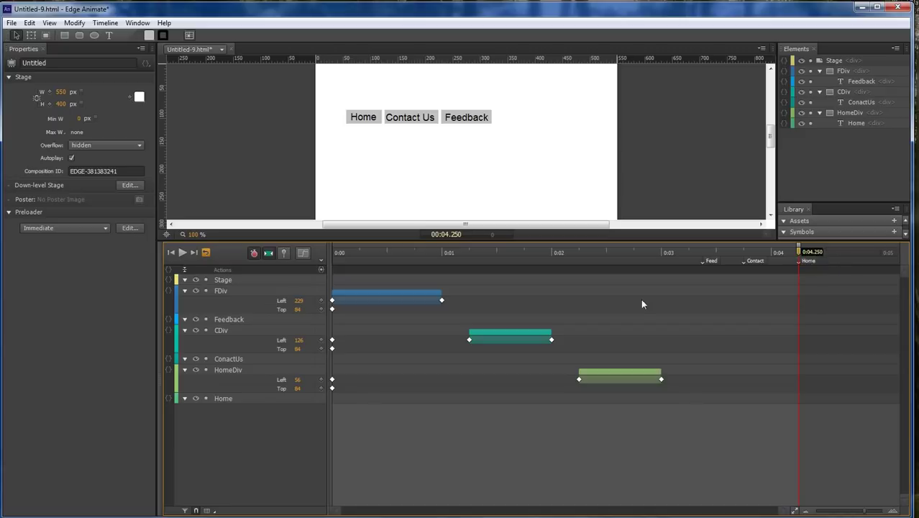
pyautogui.moveTo(798, 251); pyautogui.dragTo(703, 253)
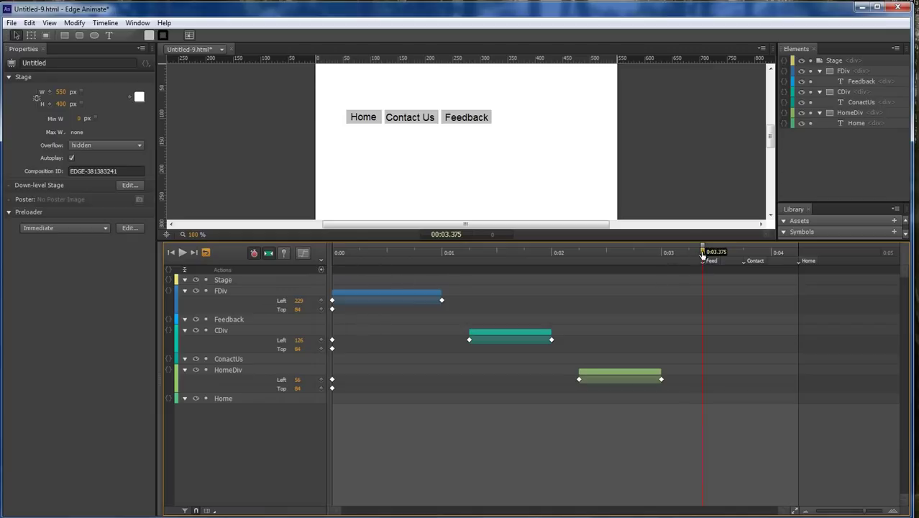
# Set the timeline snapping grid to 15 per second.
pyautogui.click(215, 510)
pyautogui.click(214, 509)
pyautogui.click(214, 509)
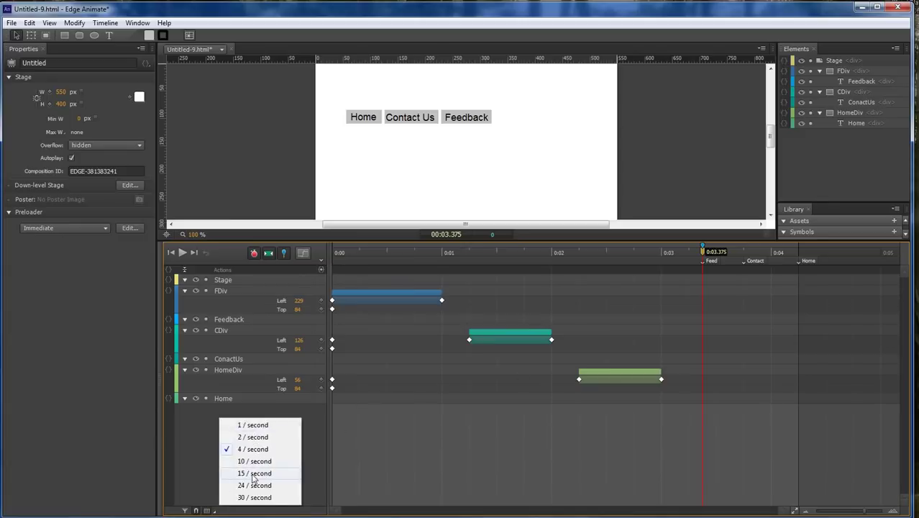
pyautogui.click(252, 474)
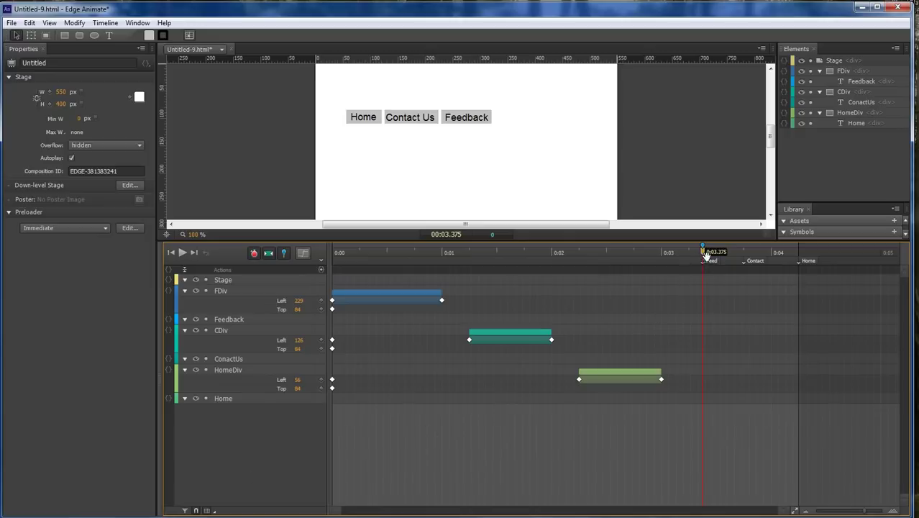
# Position the playhead at 3.4 s, just after the Feed label, keeping the 15/second grid.
pyautogui.moveTo(708, 264); pyautogui.dragTo(793, 262)
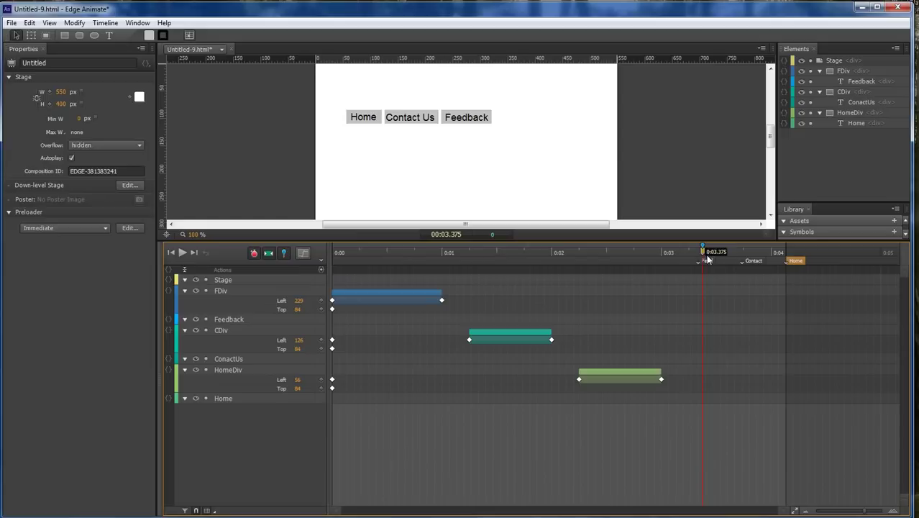
pyautogui.moveTo(702, 249); pyautogui.dragTo(702, 249)
pyautogui.press('p')
pyautogui.press('p')
pyautogui.moveTo(699, 253); pyautogui.dragTo(705, 254)
pyautogui.click(214, 512)
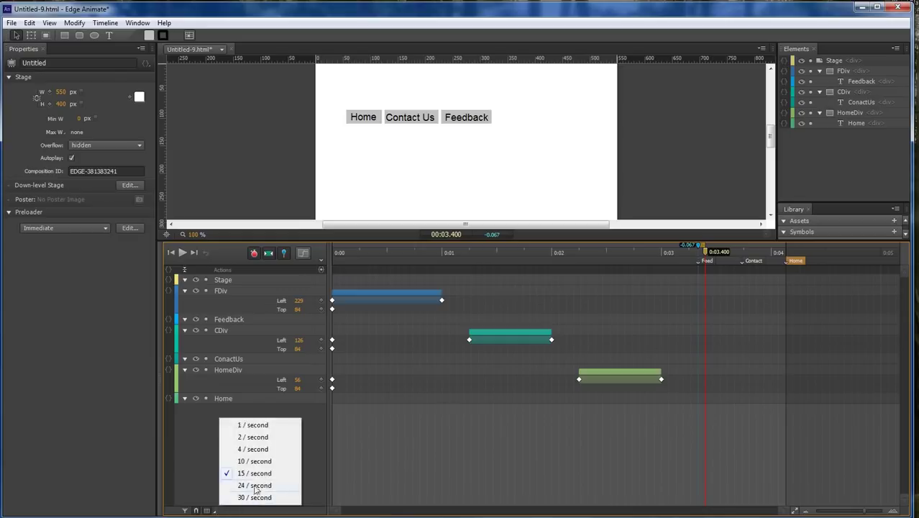
pyautogui.click(312, 465)
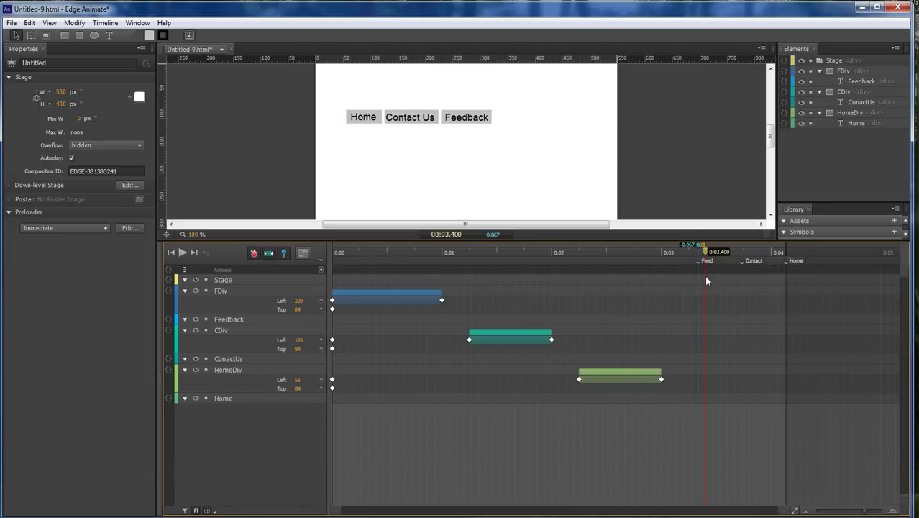
# Keyframe FDiv's Left at 227 px at 3.4 seconds.
pyautogui.click(300, 304)
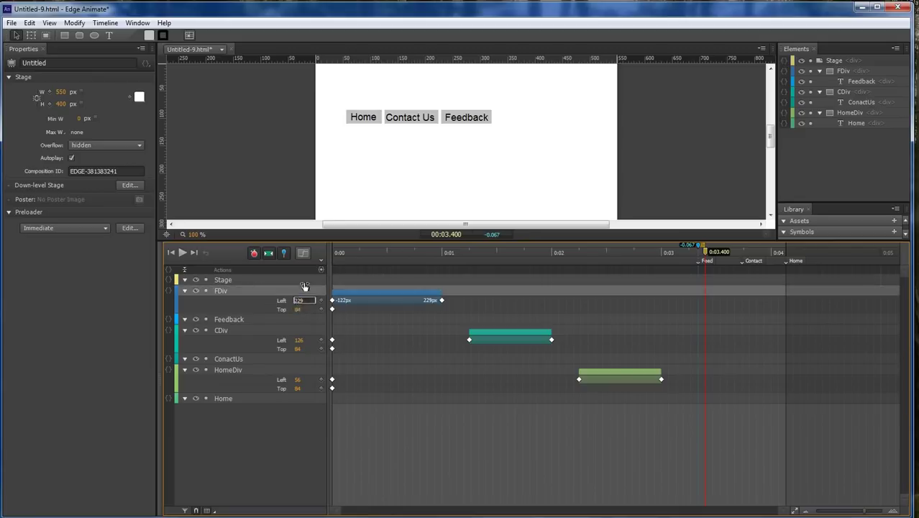
pyautogui.write('10000')
pyautogui.press('Return')
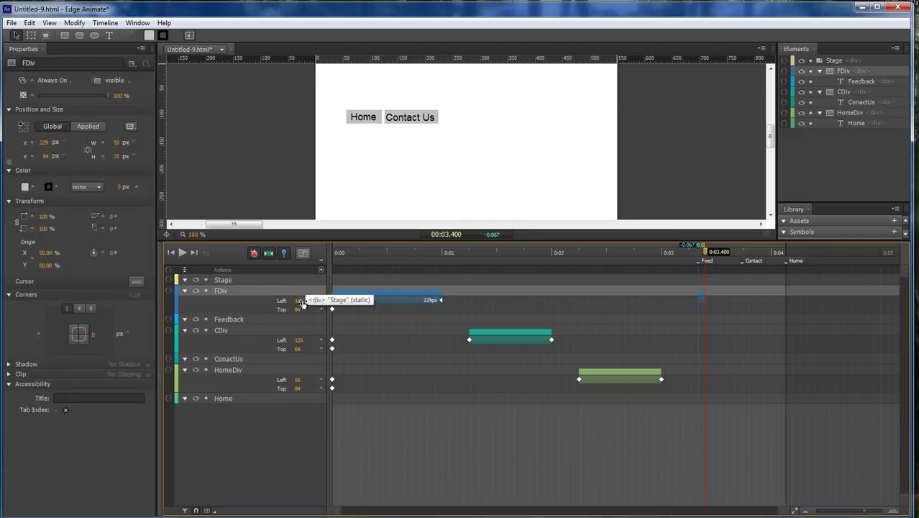
pyautogui.click(304, 299)
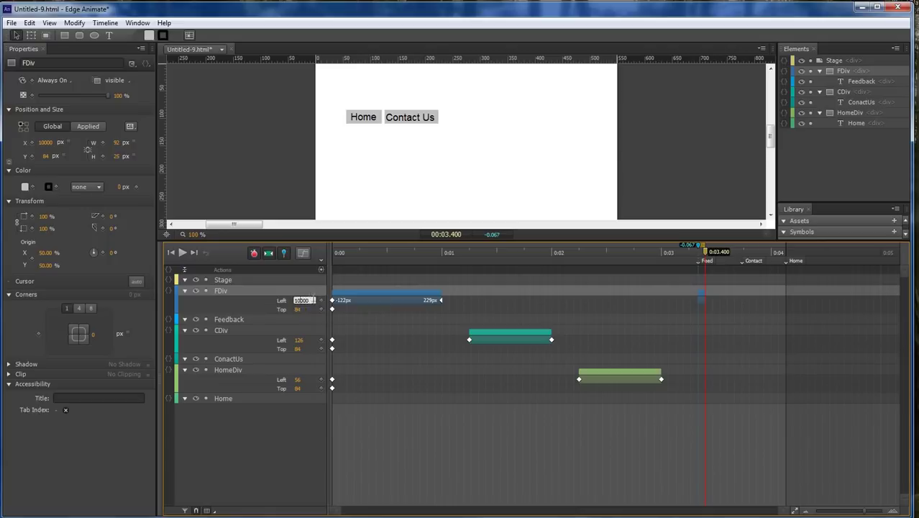
pyautogui.moveTo(310, 300); pyautogui.dragTo(263, 301)
pyautogui.write('227')
pyautogui.press('Return')
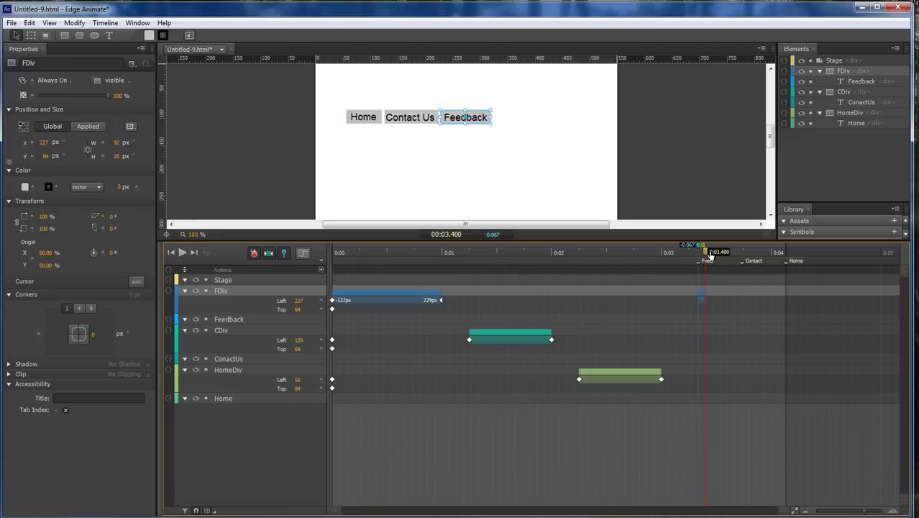
# Return FDiv's Left to 229 px at 3.467 s, then move to the Contact label.
pyautogui.moveTo(709, 255); pyautogui.dragTo(712, 254)
pyautogui.click(298, 301)
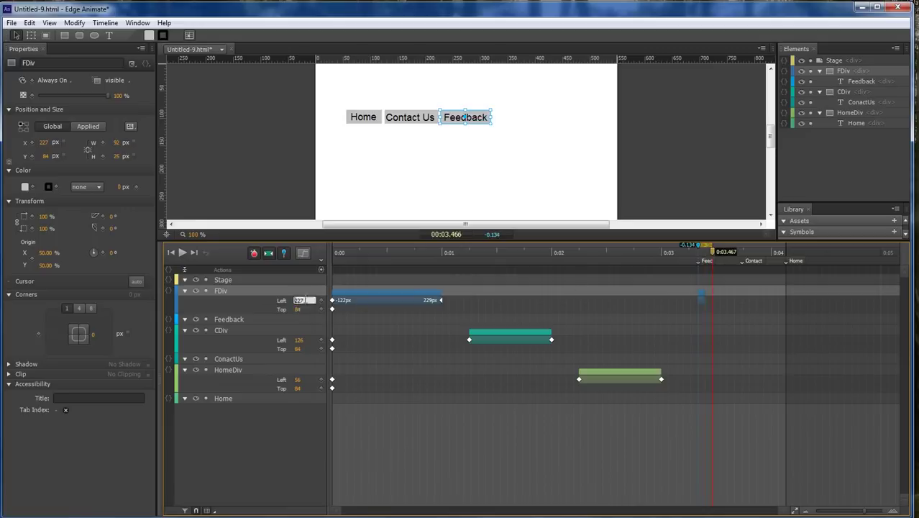
pyautogui.click(310, 300)
pyautogui.press('BackSpace')
pyautogui.write('9')
pyautogui.press('Return')
pyautogui.press('p')
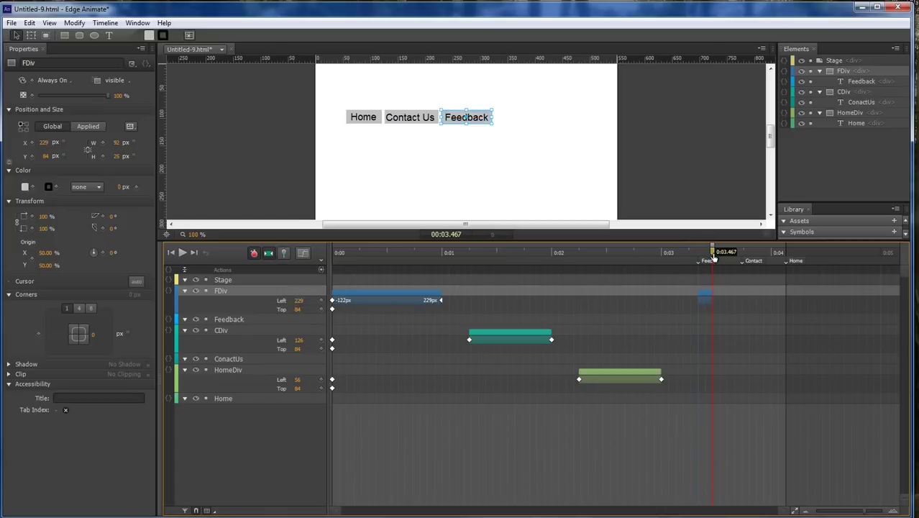
pyautogui.moveTo(712, 255); pyautogui.dragTo(743, 257)
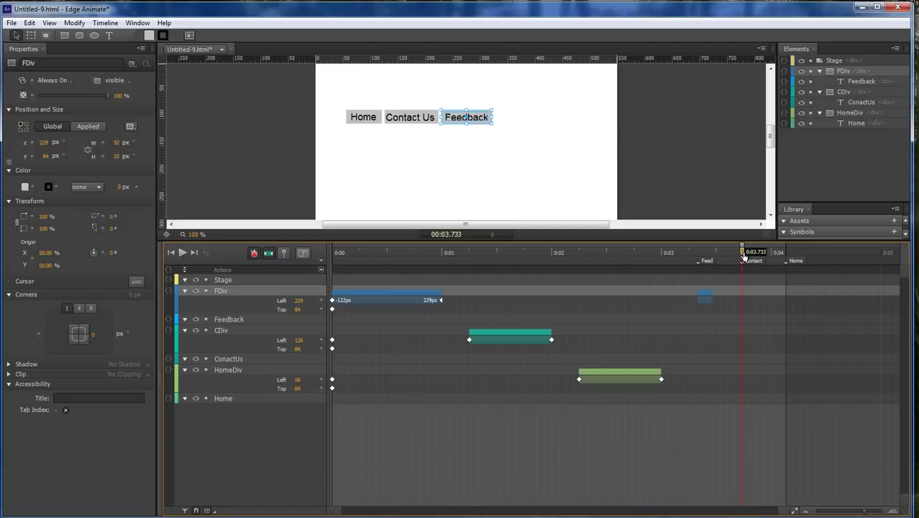
pyautogui.press('p')
pyautogui.press('p')
# Try a 124 px Left keyframe on Contact Us at 3.8 s, then undo it.
pyautogui.click(481, 336)
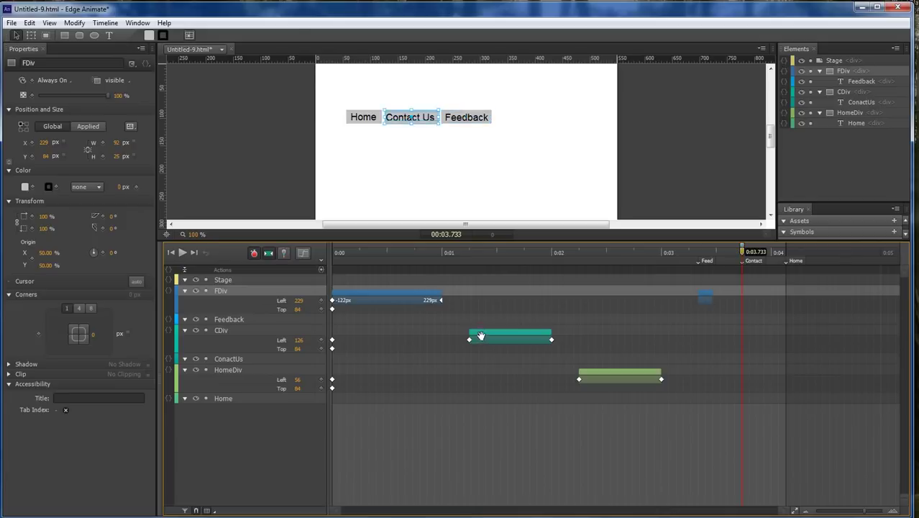
pyautogui.click(481, 336)
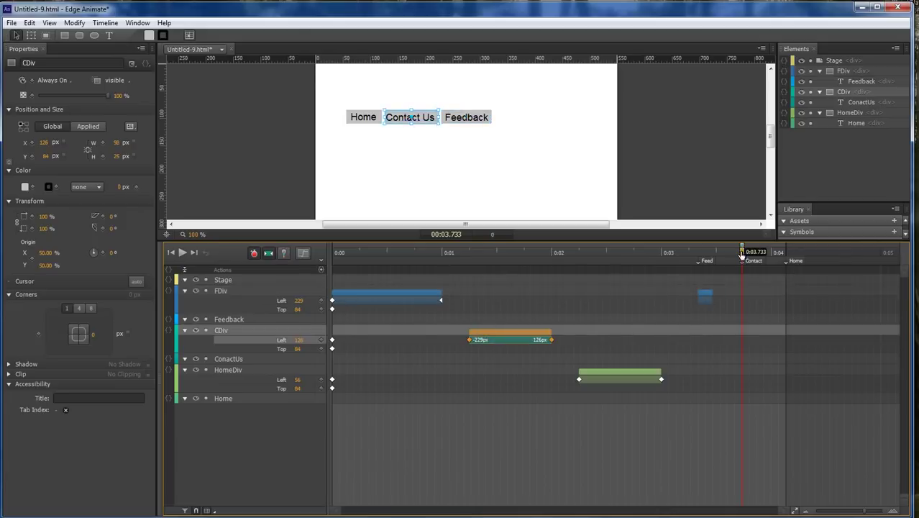
pyautogui.press('p')
pyautogui.moveTo(741, 256); pyautogui.dragTo(748, 256)
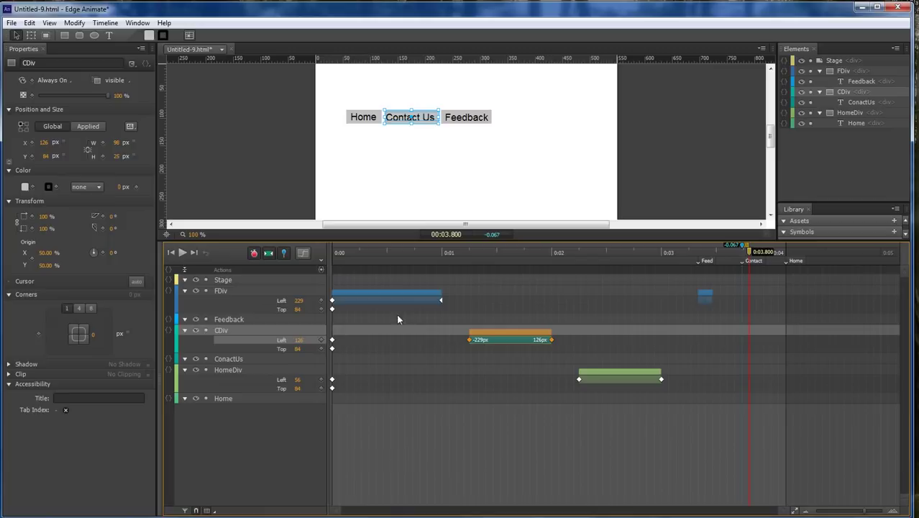
pyautogui.click(299, 340)
pyautogui.write('1')
pyautogui.press('Return')
pyautogui.moveTo(748, 249); pyautogui.dragTo(756, 250)
pyautogui.click(300, 340)
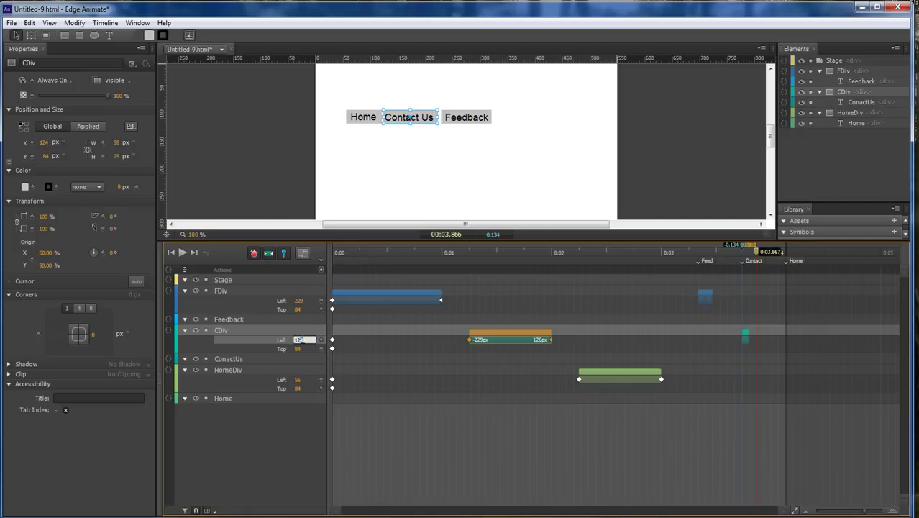
pyautogui.click(295, 434)
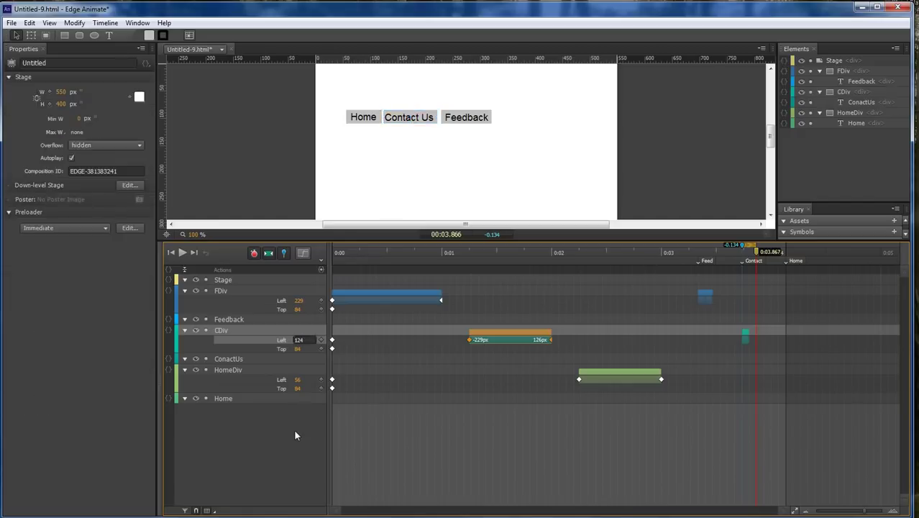
pyautogui.hotkey('ctrl', 'z')
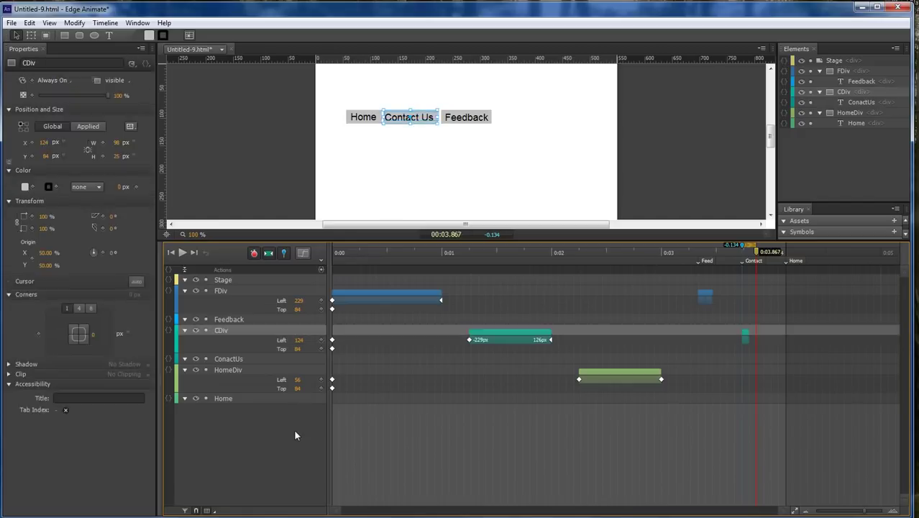
pyautogui.hotkey('ctrl', 'z')
pyautogui.hotkey('ctrl', 'z')
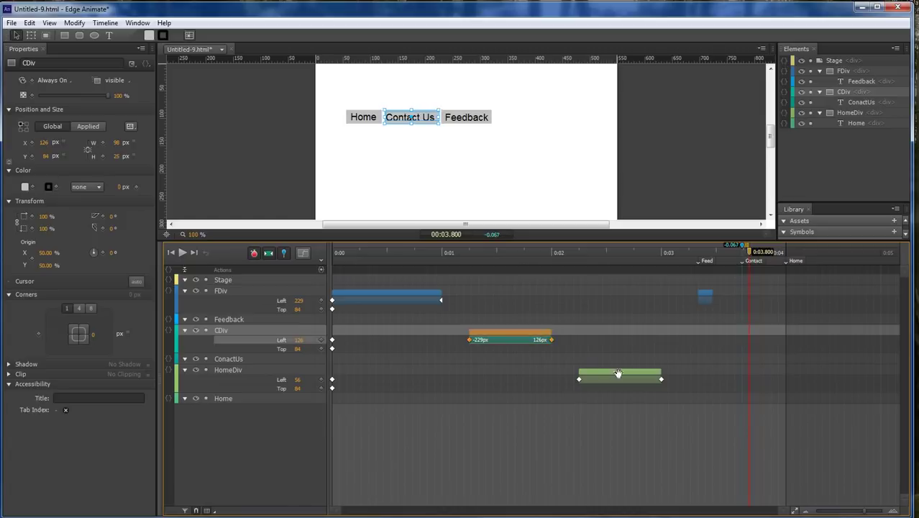
# Keyframe CDiv's Left at 124 px at 3.8 s and 126 px one frame later.
pyautogui.moveTo(751, 258); pyautogui.dragTo(743, 257)
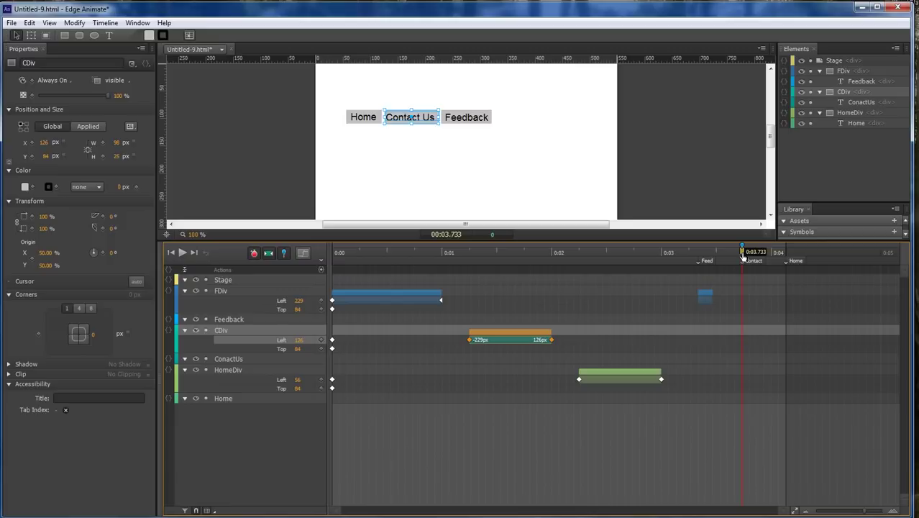
pyautogui.moveTo(745, 257); pyautogui.dragTo(749, 257)
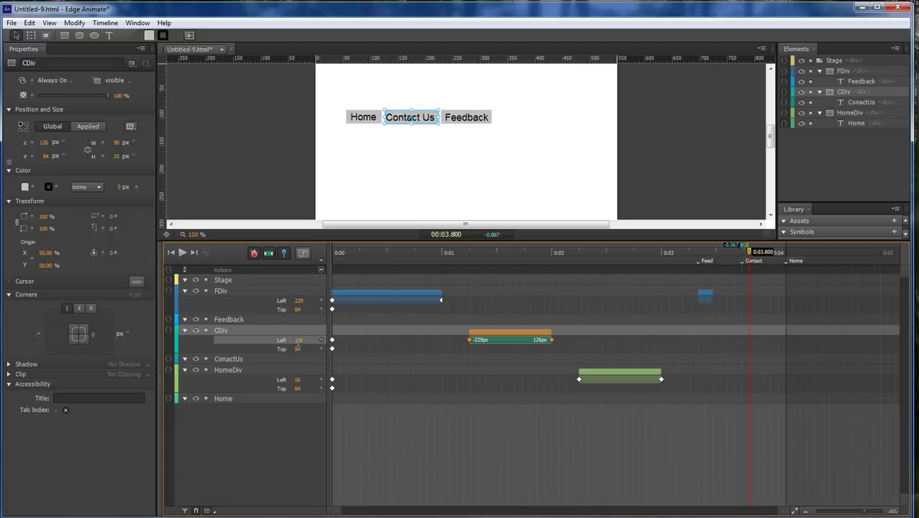
pyautogui.click(307, 340)
pyautogui.write('1')
pyautogui.press('Return')
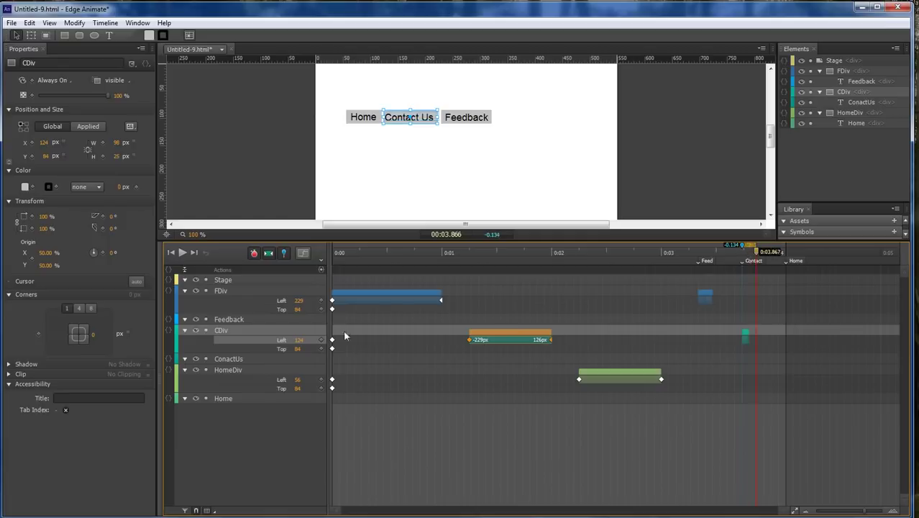
pyautogui.click(314, 339)
pyautogui.write('126')
pyautogui.press('Return')
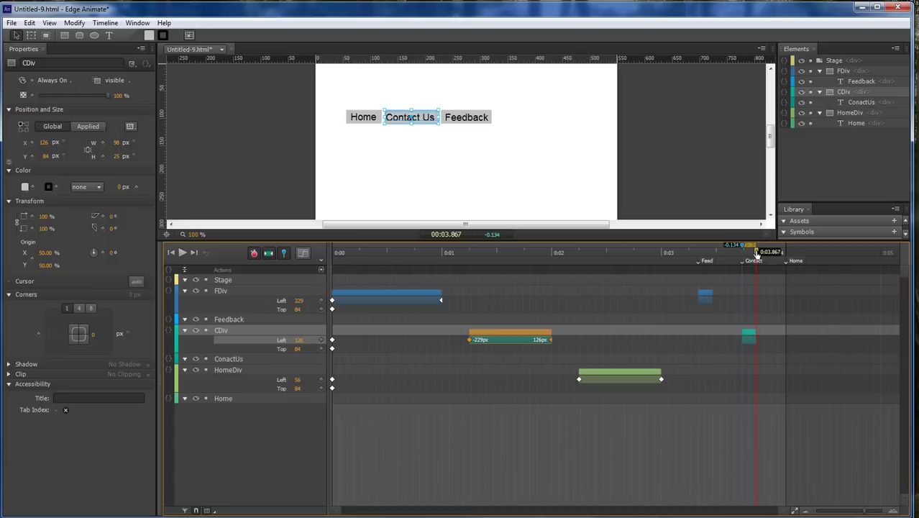
pyautogui.moveTo(756, 253); pyautogui.dragTo(786, 253)
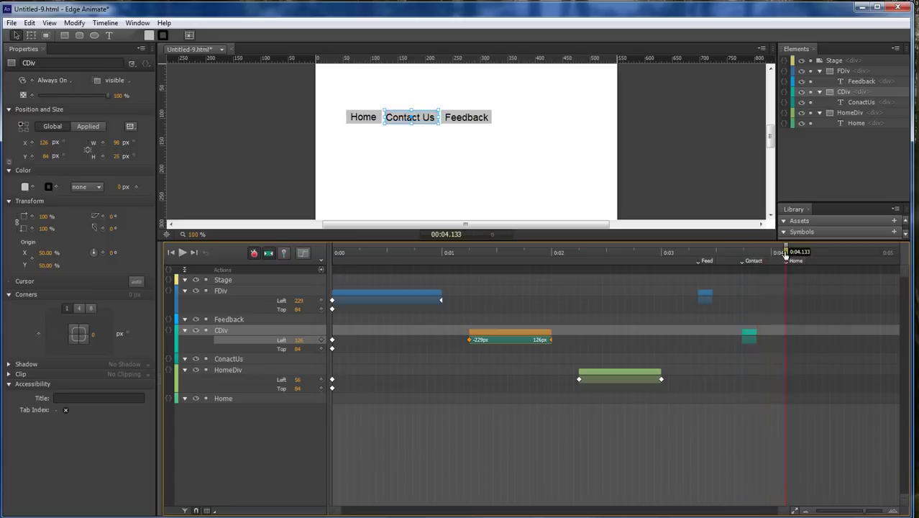
# Try a 54 px Left keyframe on HomeDiv, undo it, and re-pin the playhead.
pyautogui.click(588, 371)
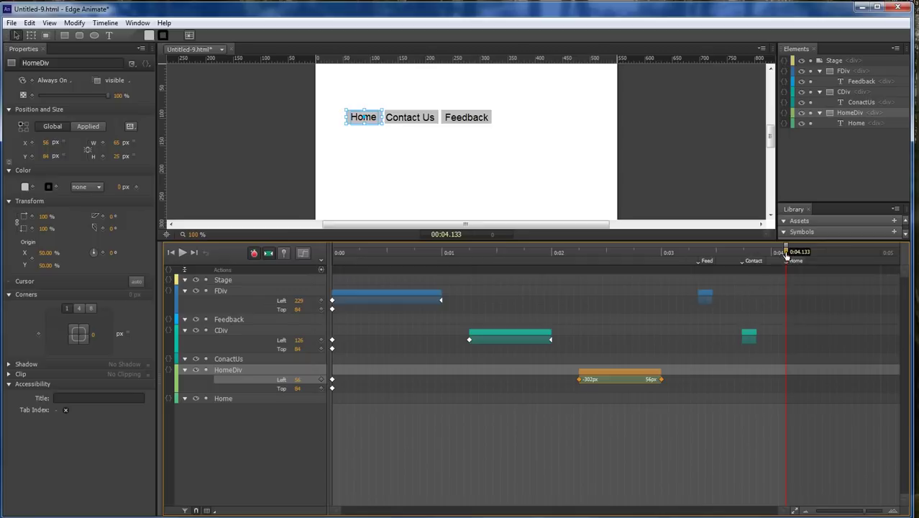
pyautogui.press('p')
pyautogui.click(299, 380)
pyautogui.write('54')
pyautogui.press('Return')
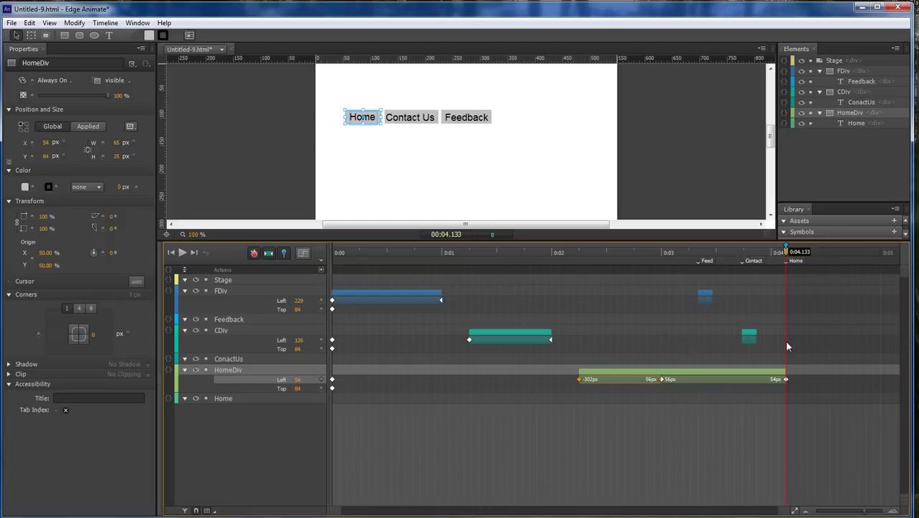
pyautogui.hotkey('ctrl', 'z')
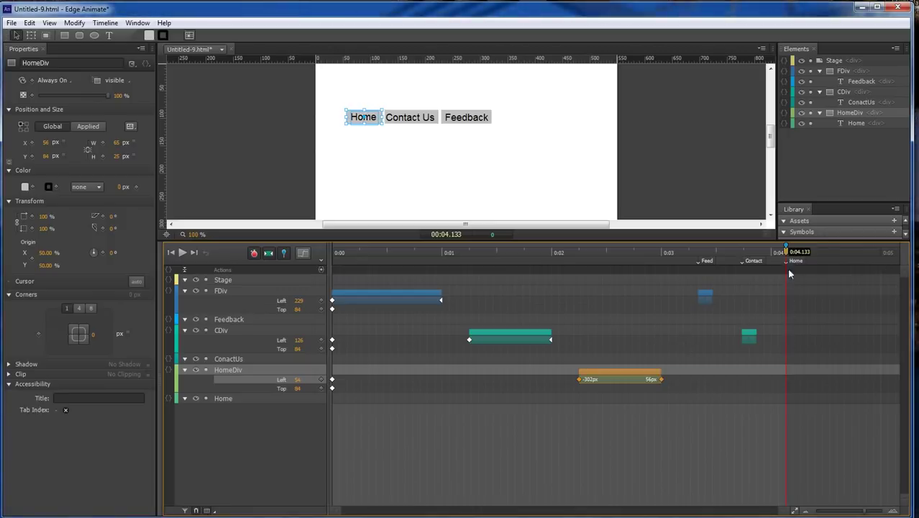
pyautogui.click(253, 255)
pyautogui.press('p')
# Keyframe HomeDiv's Left at 54 px at 0:04.200.
pyautogui.moveTo(785, 250); pyautogui.dragTo(792, 250)
pyautogui.click(297, 381)
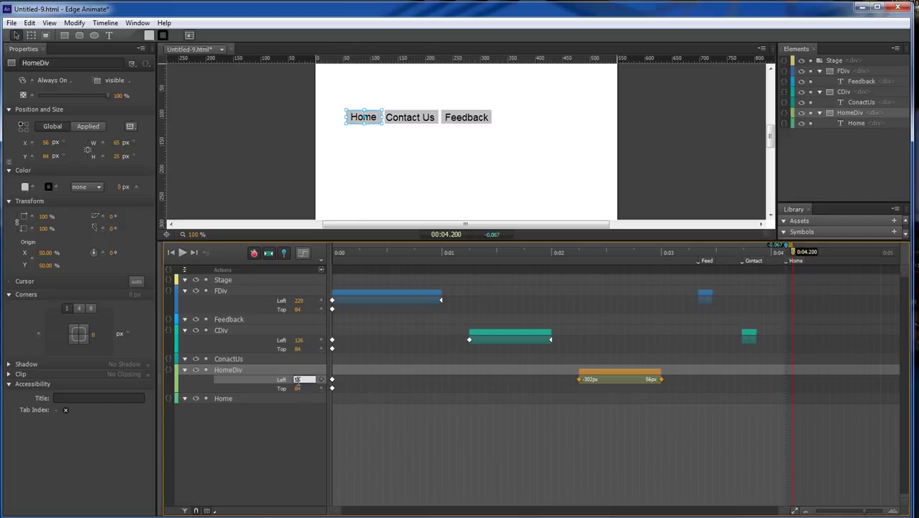
pyautogui.write('-546')
pyautogui.press('Return')
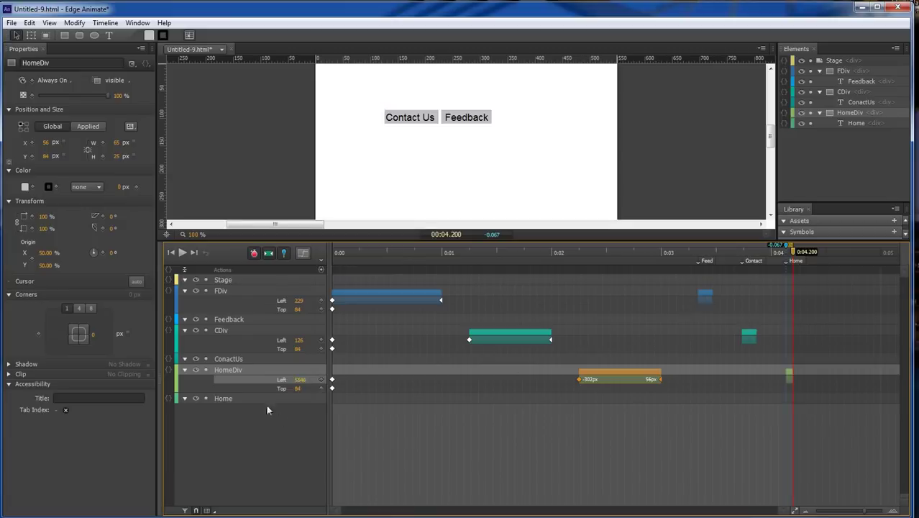
pyautogui.click(301, 380)
pyautogui.write('54')
pyautogui.press('Return')
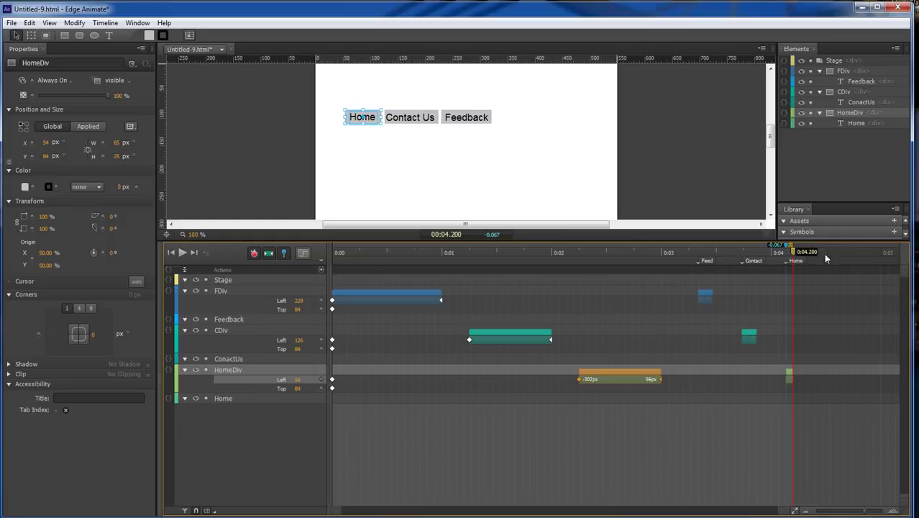
# Return HomeDiv's Left to 56 px at 0:04.267.
pyautogui.moveTo(793, 253); pyautogui.dragTo(800, 252)
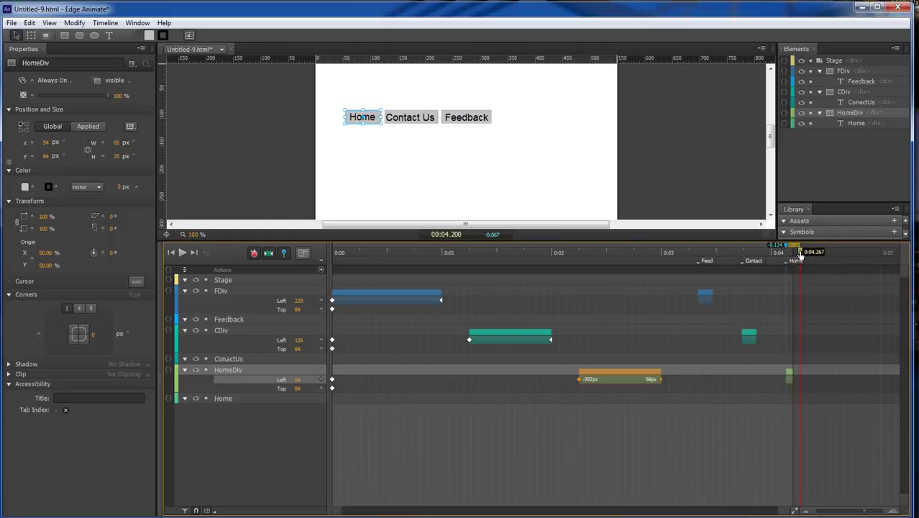
pyautogui.click(299, 379)
pyautogui.write('56')
pyautogui.press('Return')
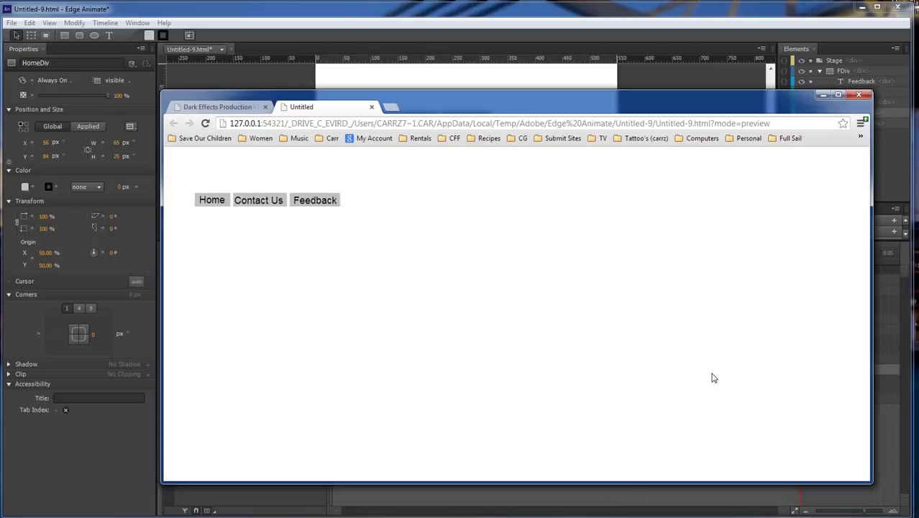
# Reload the Chrome preview to replay the slide-in, then close the Untitled preview tab.
pyautogui.rightClick(369, 266)
pyautogui.click(406, 296)
pyautogui.click(371, 106)
# Give FDiv a mouseover action running sym.play("Feed") and close the code editor.
pyautogui.hotkey('alt', 'Tab')
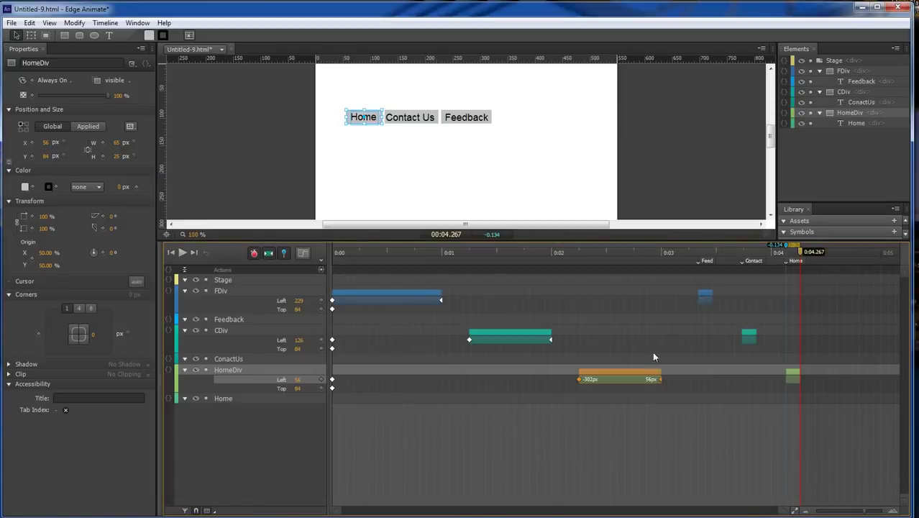
pyautogui.moveTo(801, 257); pyautogui.dragTo(697, 256)
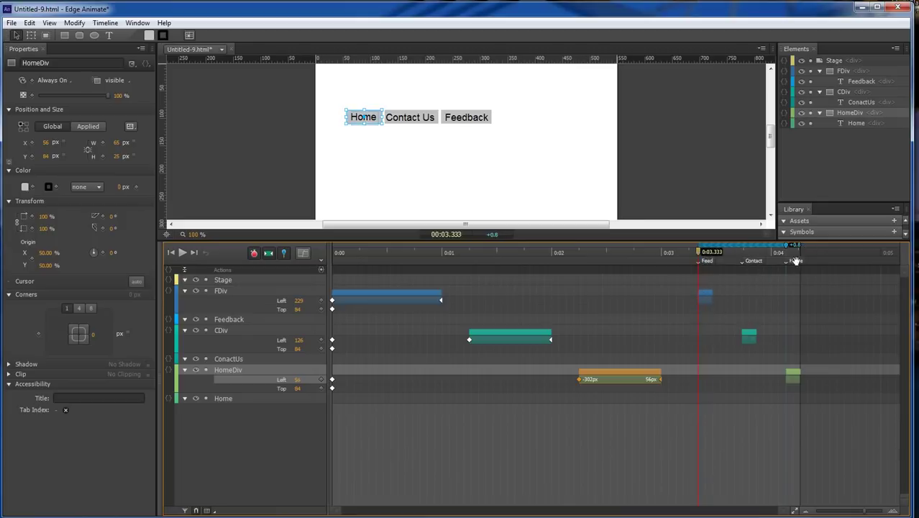
pyautogui.click(367, 295)
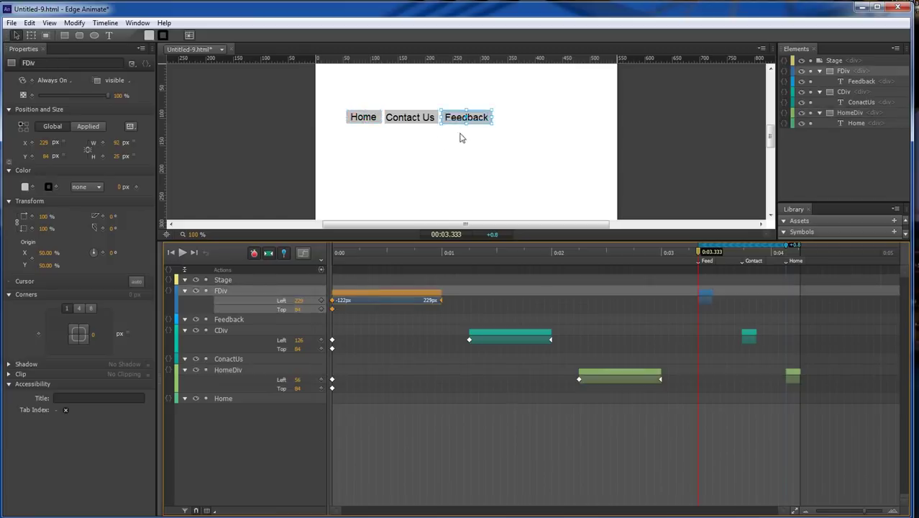
pyautogui.click(168, 294)
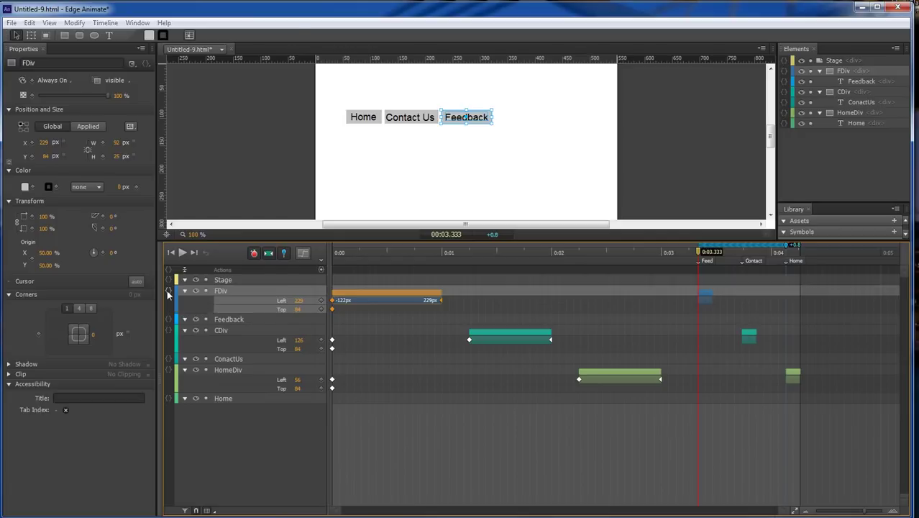
pyautogui.click(227, 41)
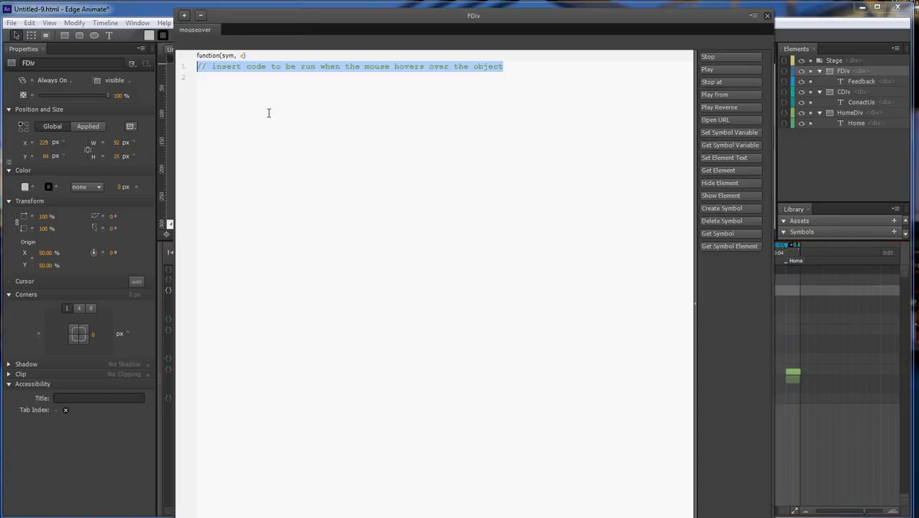
pyautogui.click(442, 77)
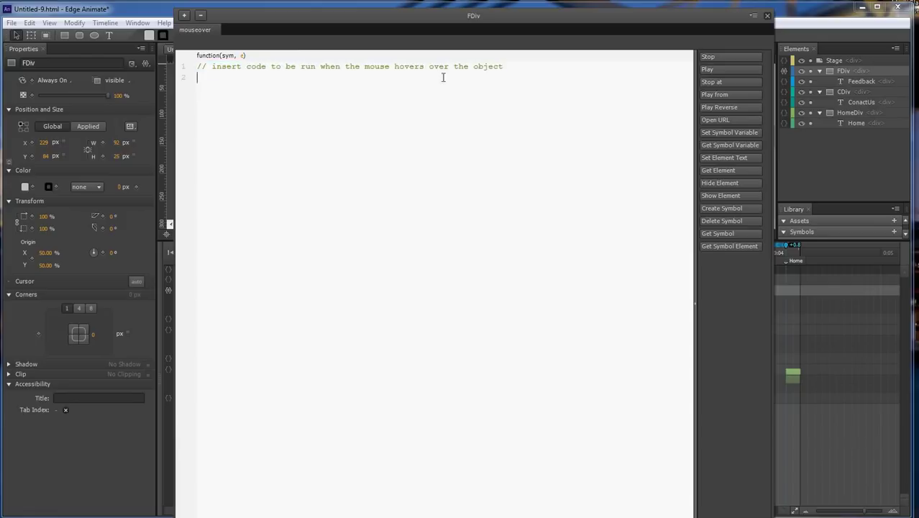
pyautogui.click(714, 94)
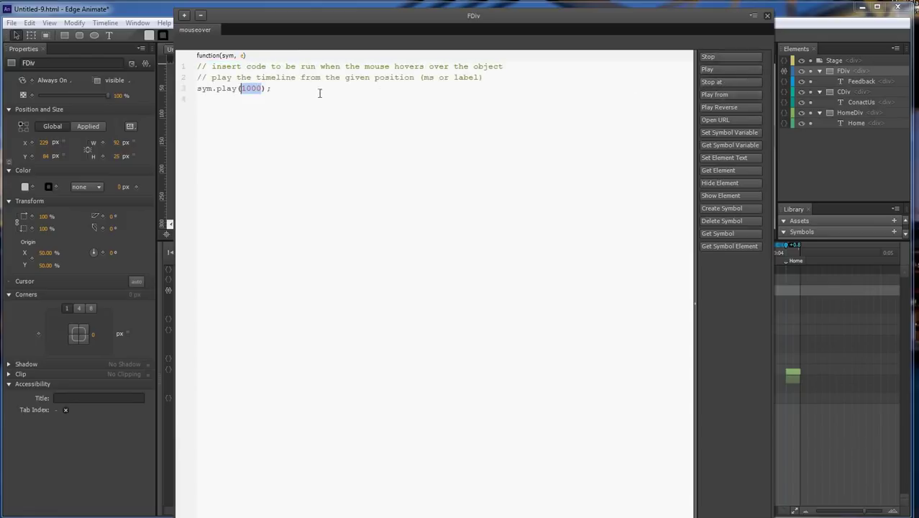
pyautogui.write('"Fe')
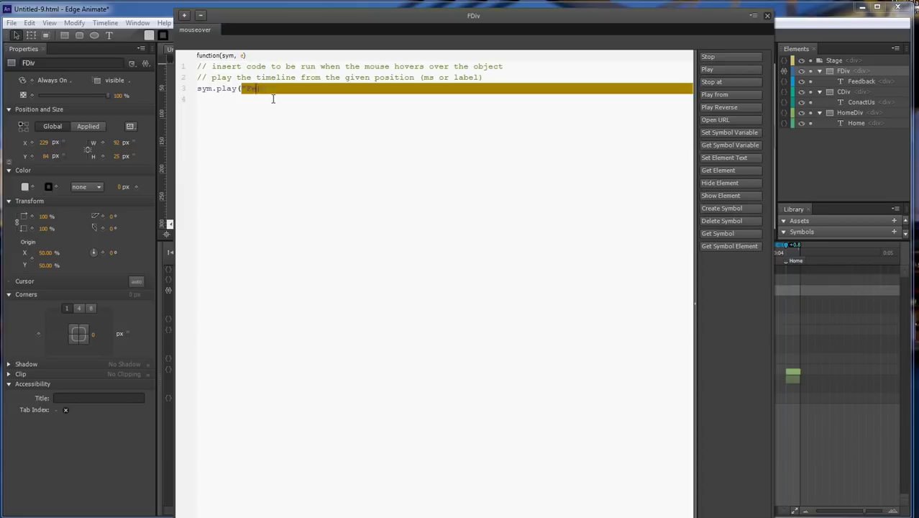
pyautogui.write('ed");')
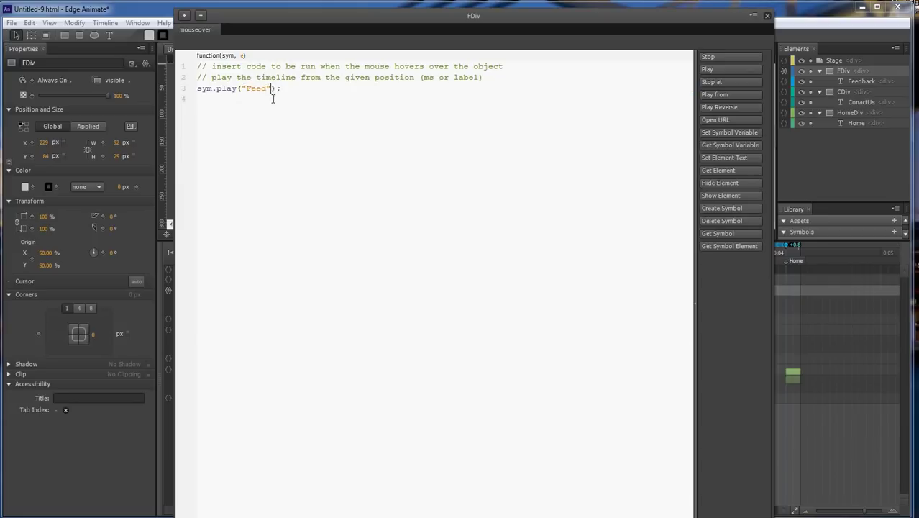
pyautogui.click(766, 15)
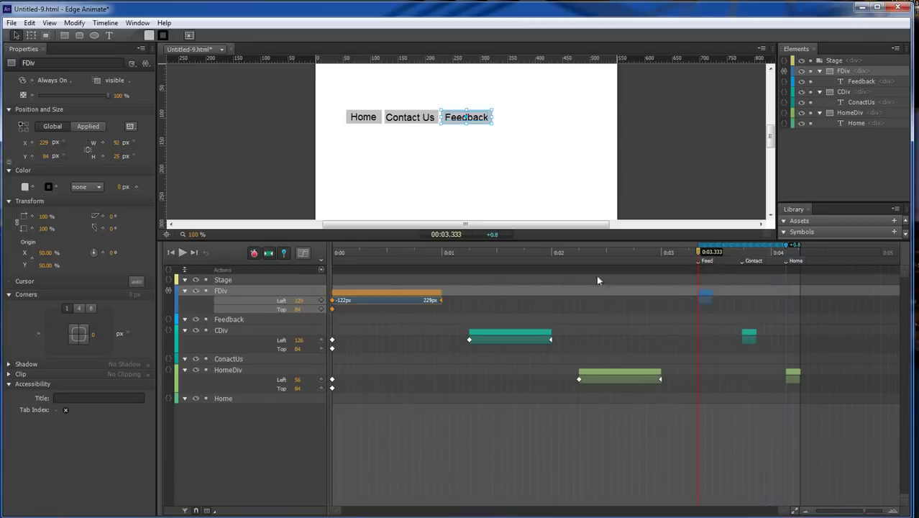
# Give CDiv a mouseover action that plays the timeline from the "Contact" label.
pyautogui.click(476, 332)
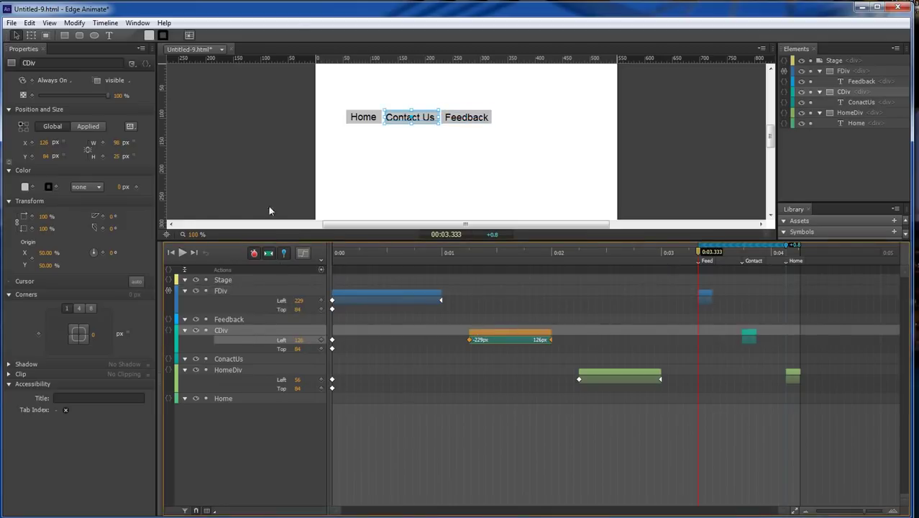
pyautogui.click(168, 319)
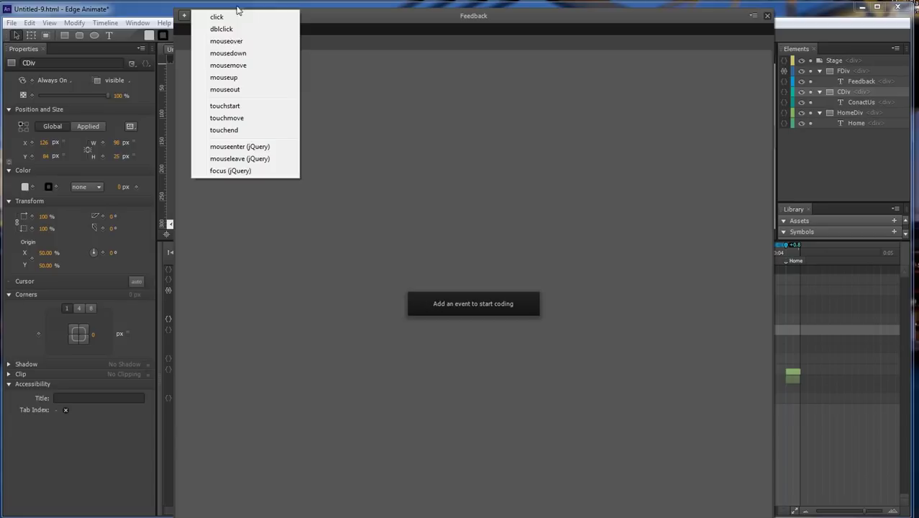
pyautogui.click(251, 41)
pyautogui.click(510, 81)
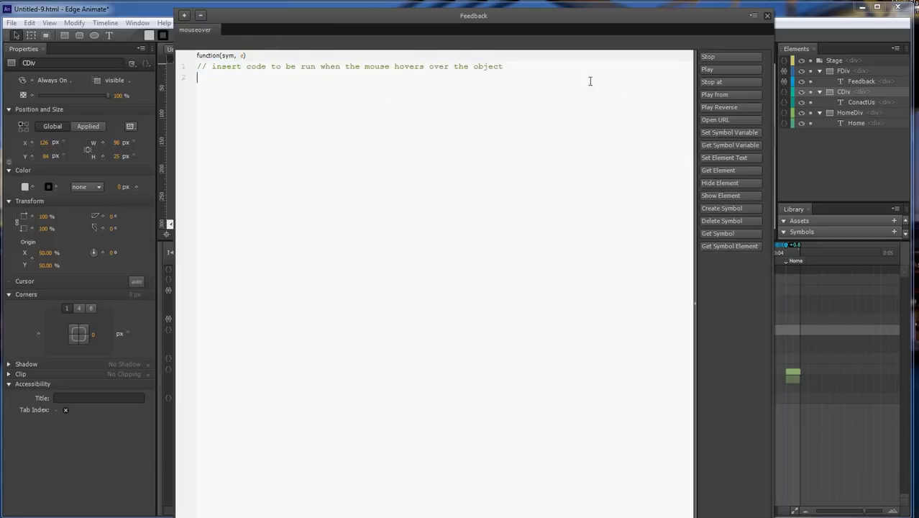
pyautogui.click(730, 97)
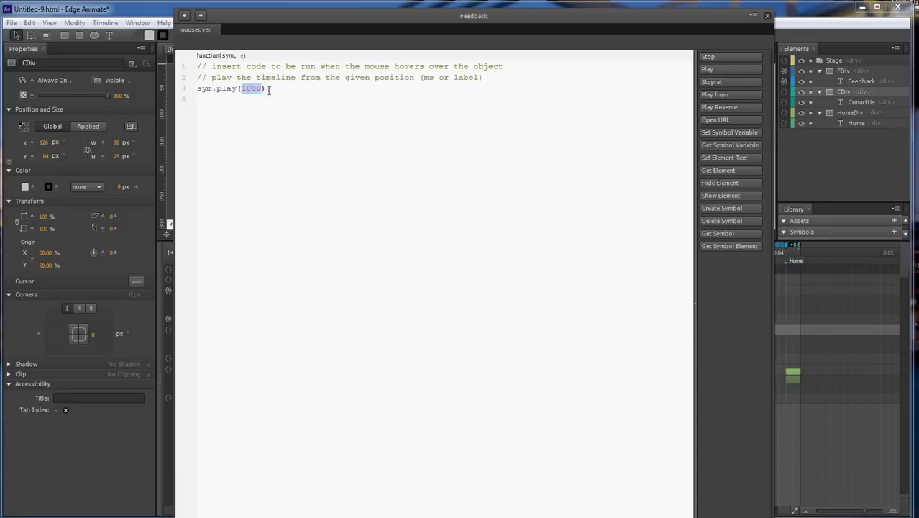
pyautogui.write('"Contact')
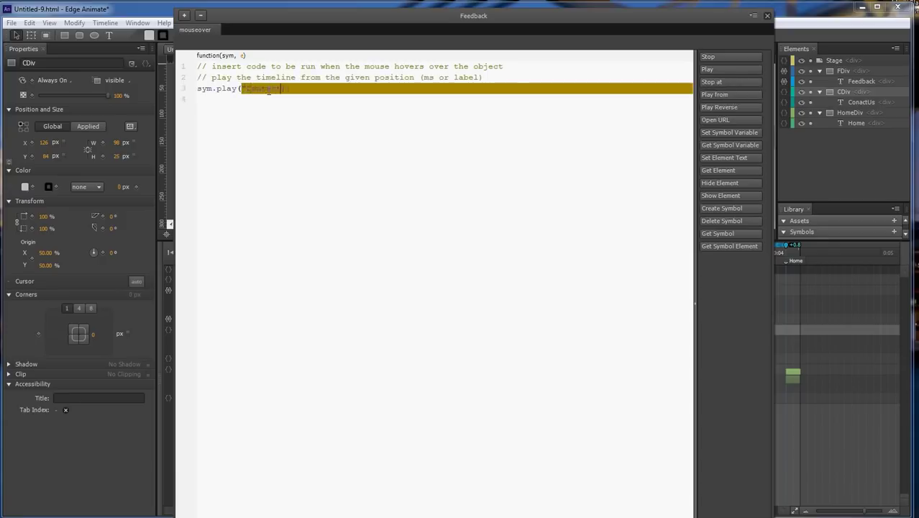
pyautogui.write('"')
pyautogui.click(767, 15)
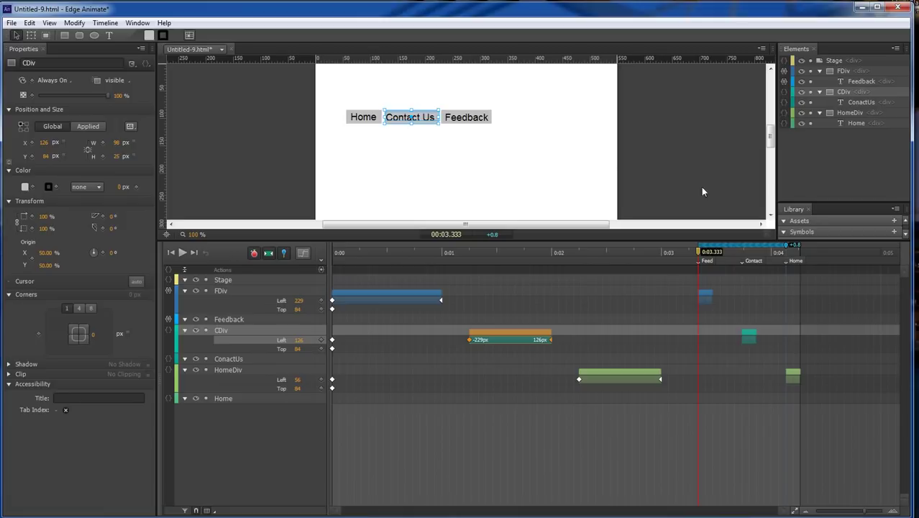
# Give HomeDiv a mouseover action running sym.play("Home") and close its code window.
pyautogui.click(622, 372)
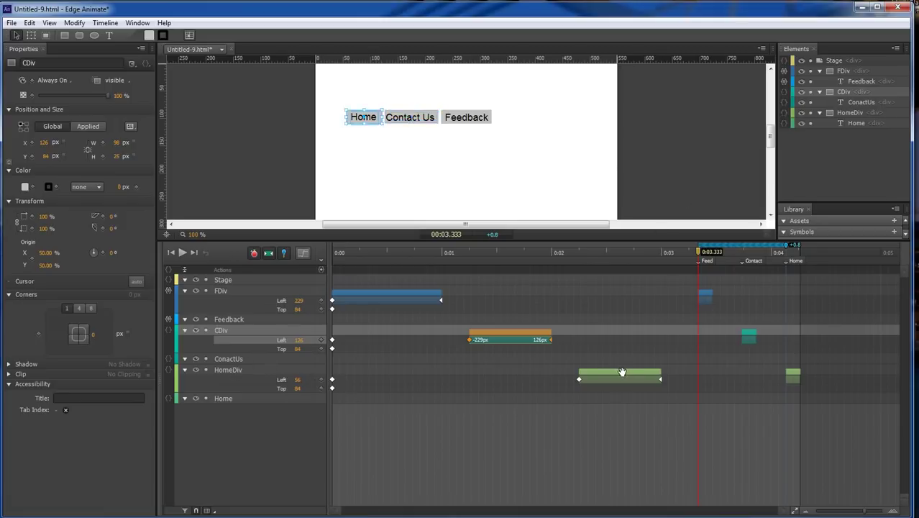
pyautogui.click(168, 370)
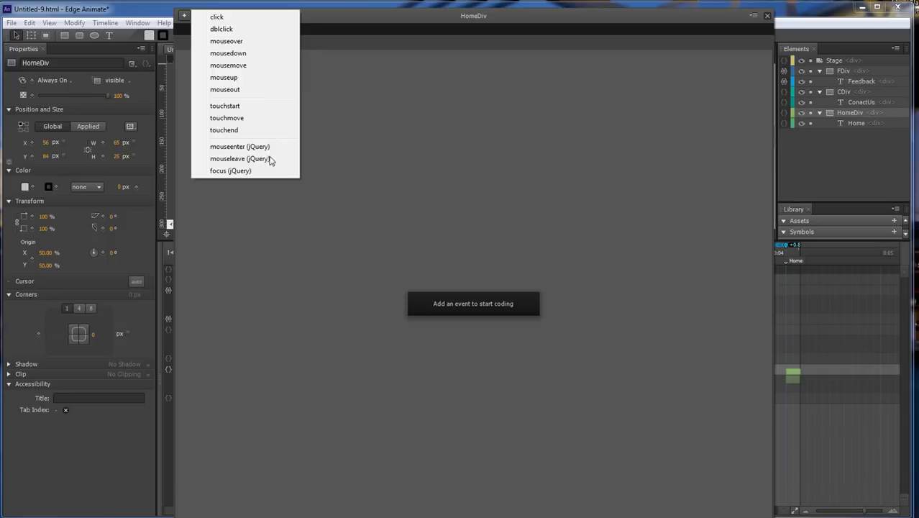
pyautogui.click(235, 43)
pyautogui.click(286, 77)
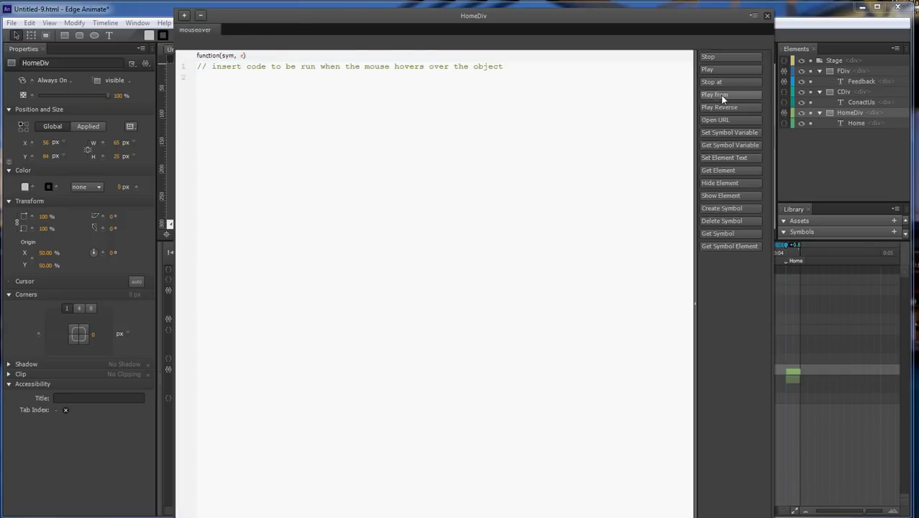
pyautogui.click(720, 94)
pyautogui.write('"')
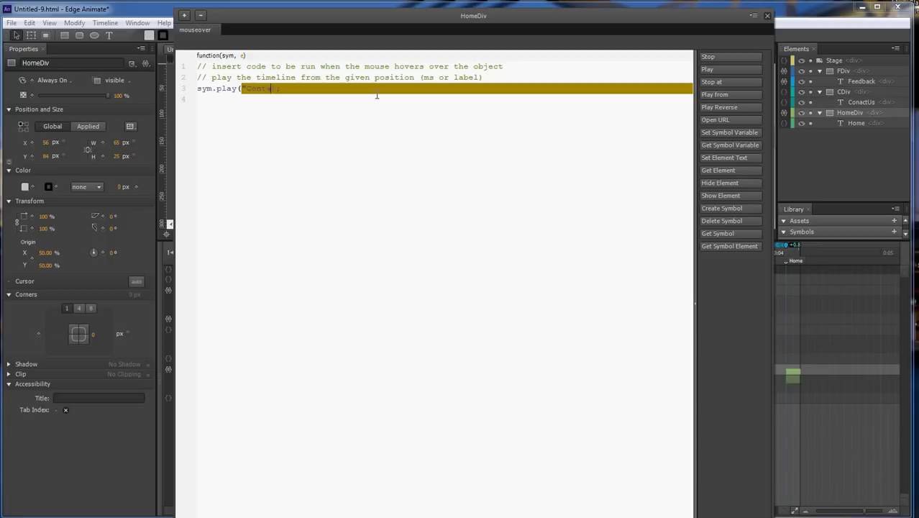
pyautogui.write('Home"')
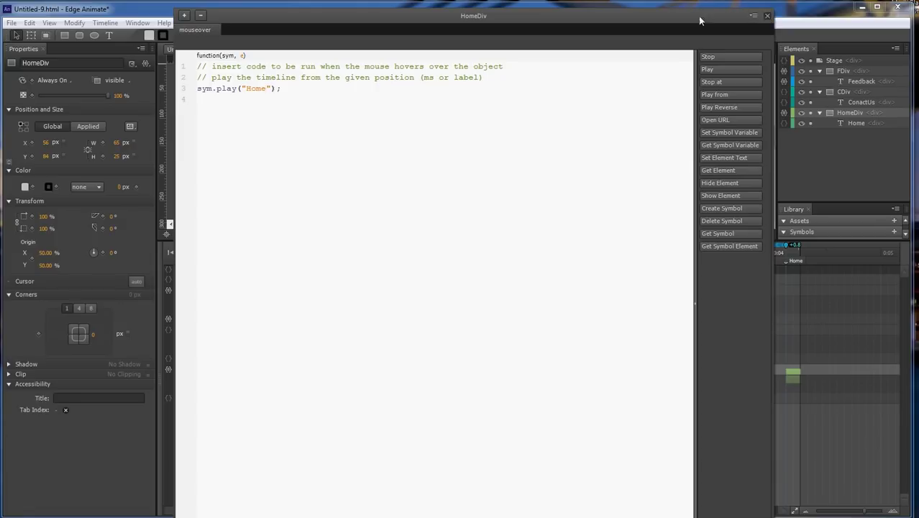
pyautogui.moveTo(554, 35); pyautogui.dragTo(420, 54)
pyautogui.moveTo(626, 39); pyautogui.dragTo(773, 39)
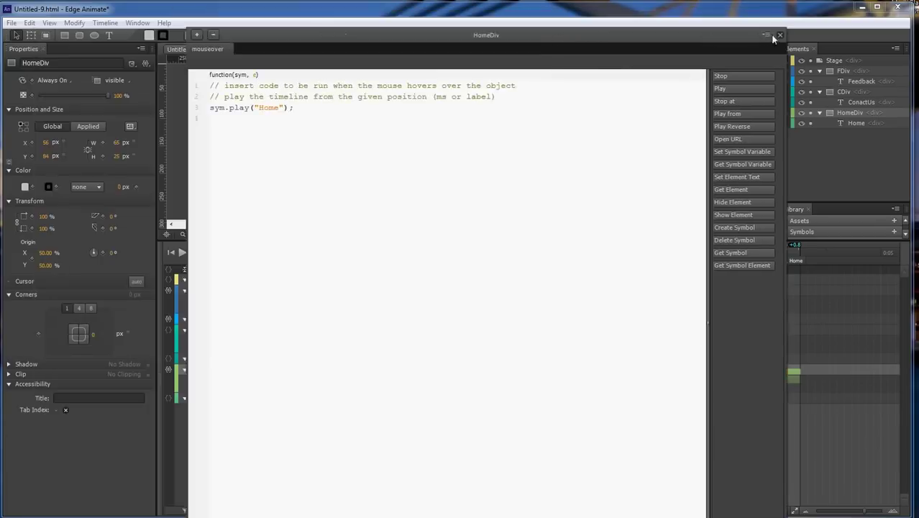
pyautogui.click(779, 35)
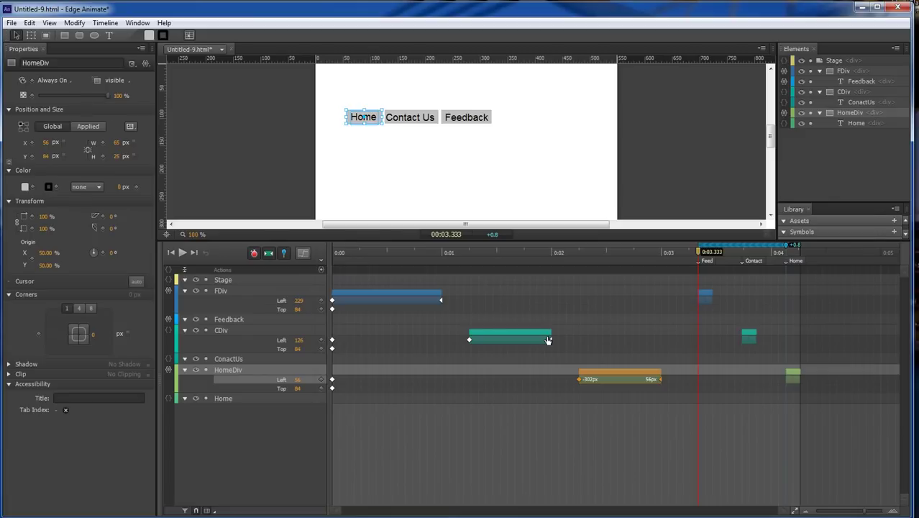
pyautogui.hotkey('ctrl', 'Return')
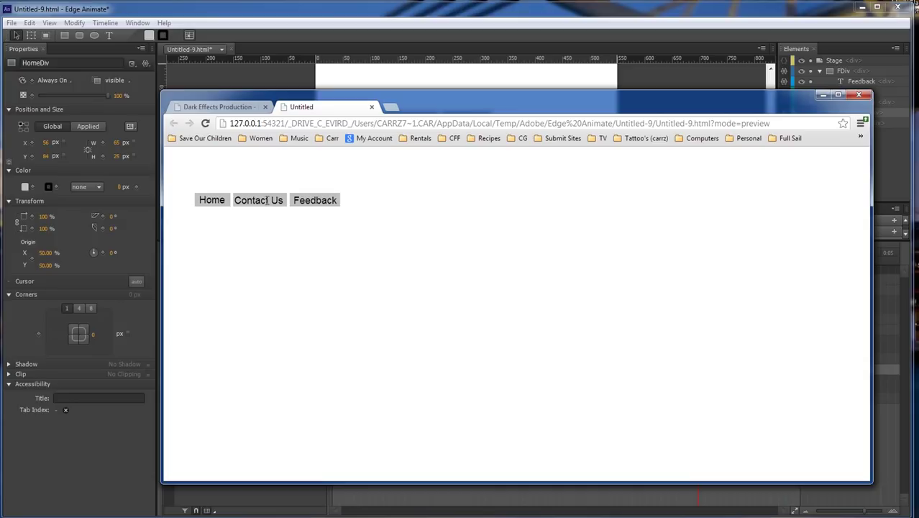
pyautogui.click(372, 107)
pyautogui.click(822, 95)
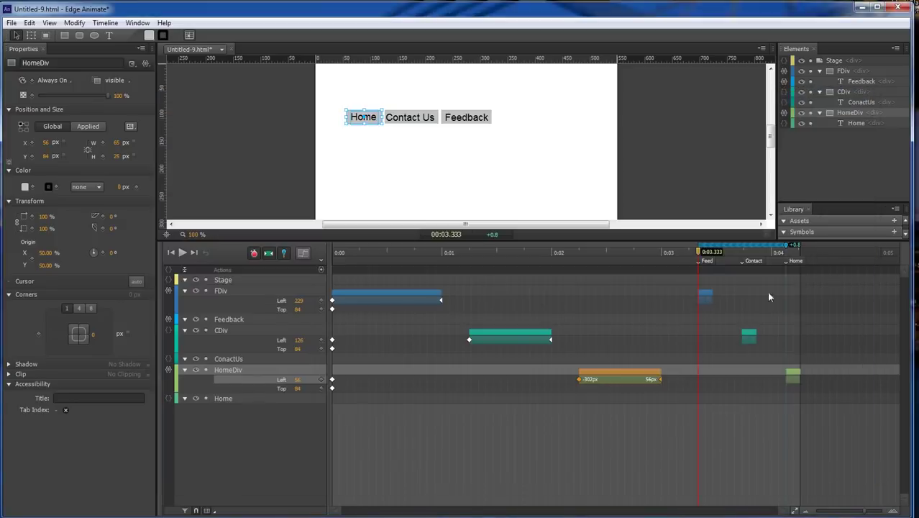
# Cut the sym.play("Contact") line from the Feedback element's hover code.
pyautogui.click(480, 330)
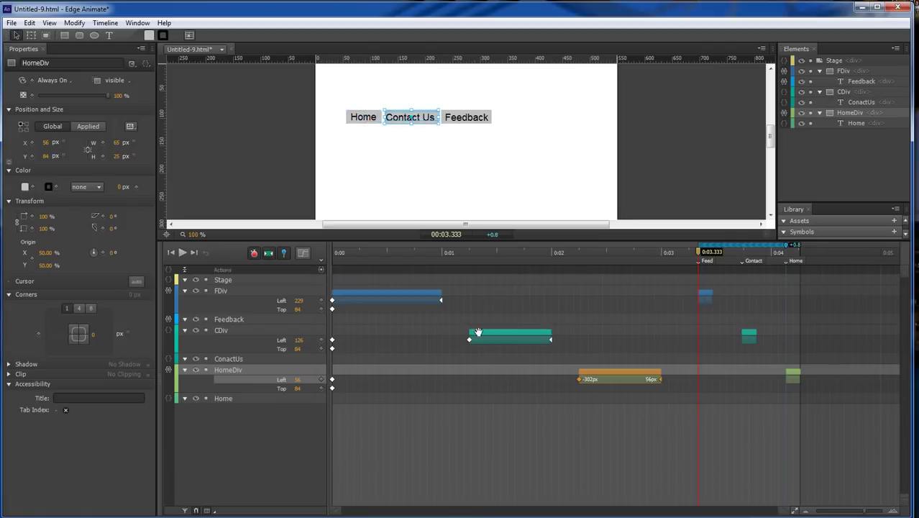
pyautogui.click(170, 322)
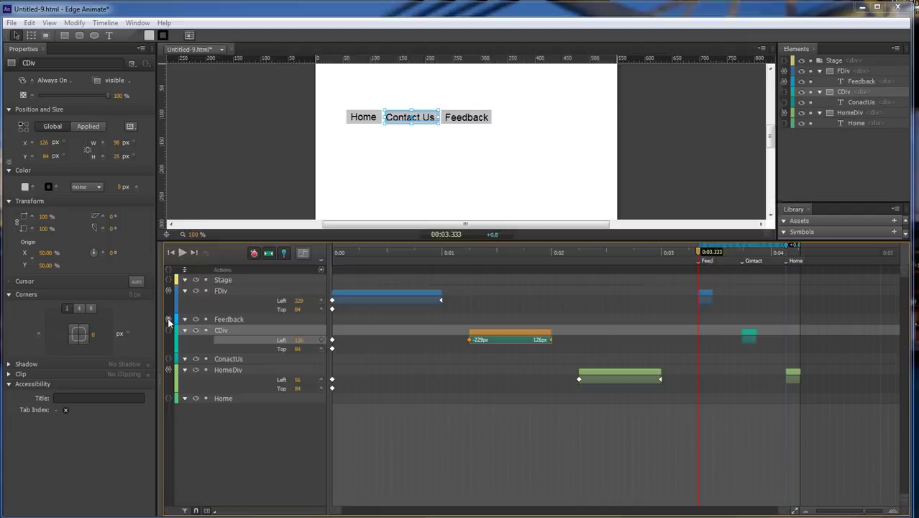
pyautogui.moveTo(298, 88); pyautogui.dragTo(196, 89)
pyautogui.hotkey('ctrl', 'c')
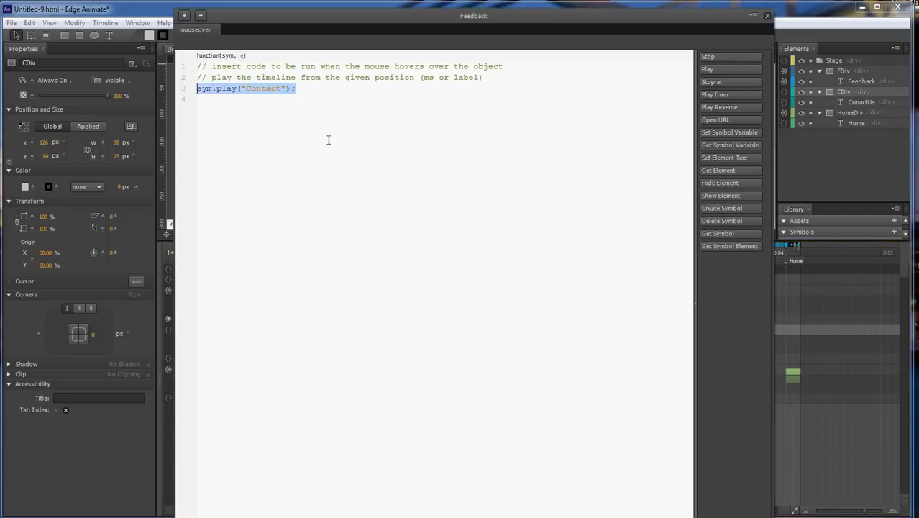
pyautogui.press('Delete')
pyautogui.click(766, 15)
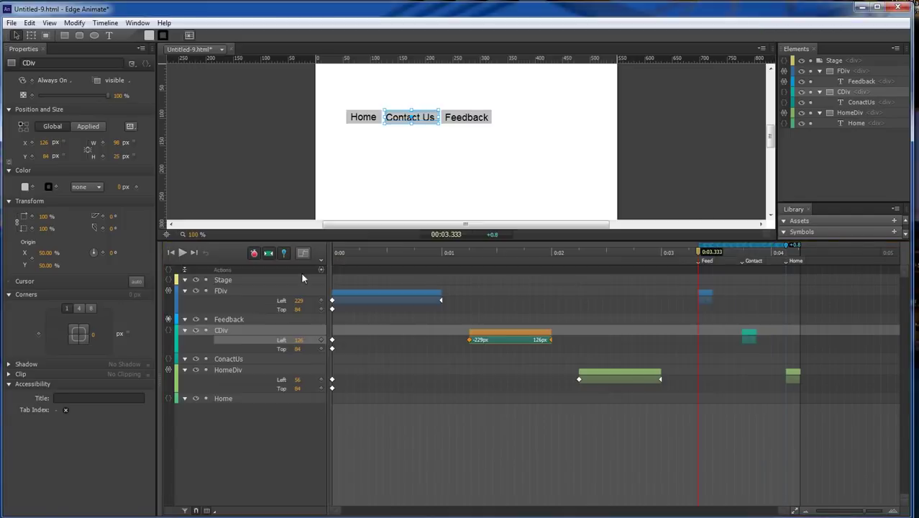
# Add a mouseover event to CDiv and paste the Contact play line into it.
pyautogui.click(170, 331)
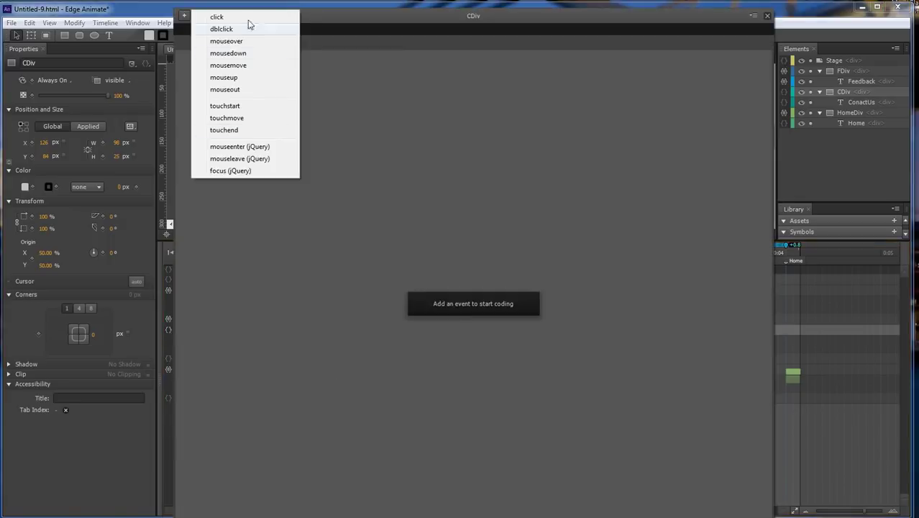
pyautogui.click(226, 41)
pyautogui.click(227, 78)
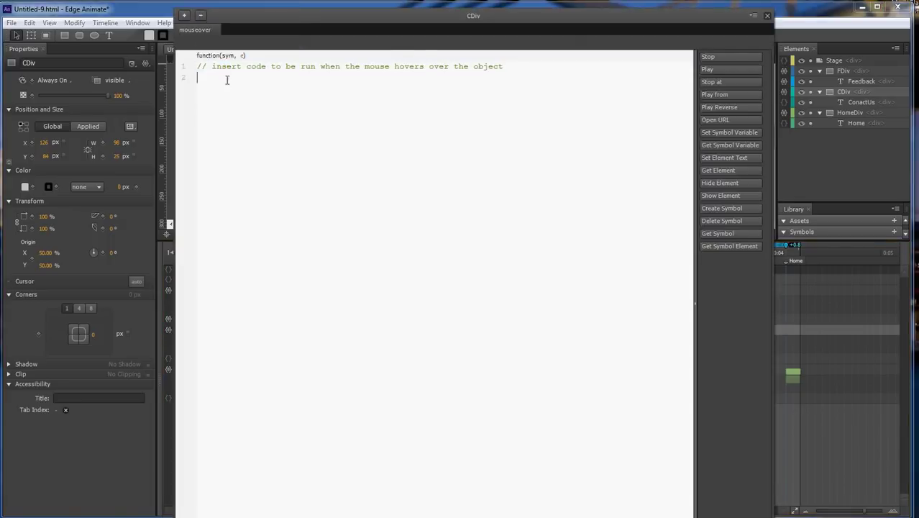
pyautogui.hotkey('ctrl', 'v')
pyautogui.click(766, 15)
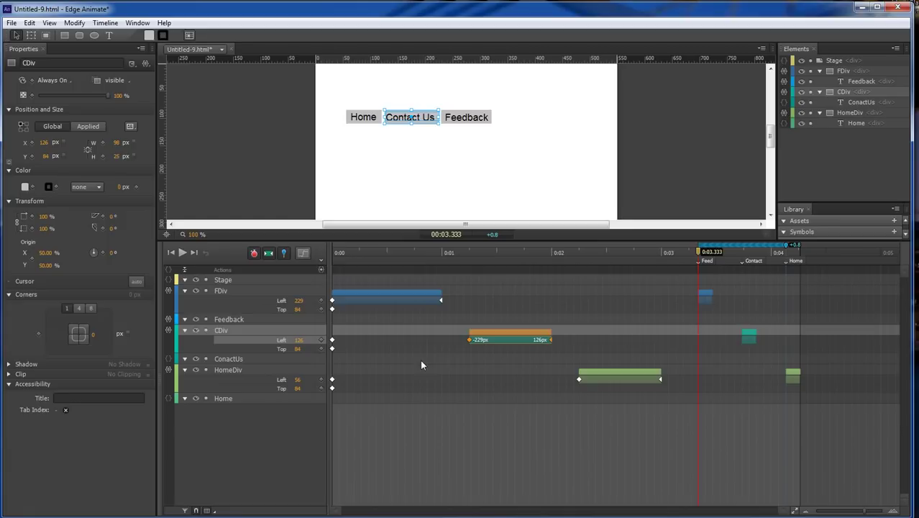
pyautogui.hotkey('ctrl', 'Return')
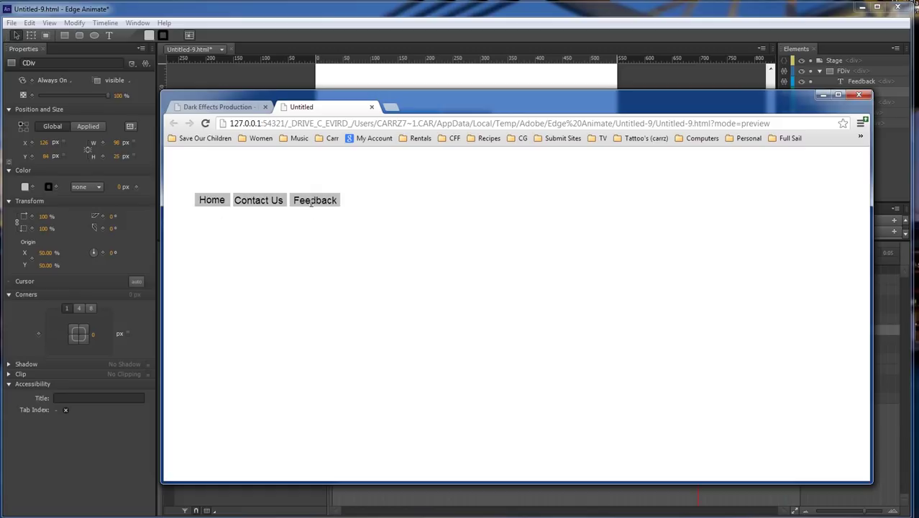
pyautogui.hotkey('ctrl', 'w')
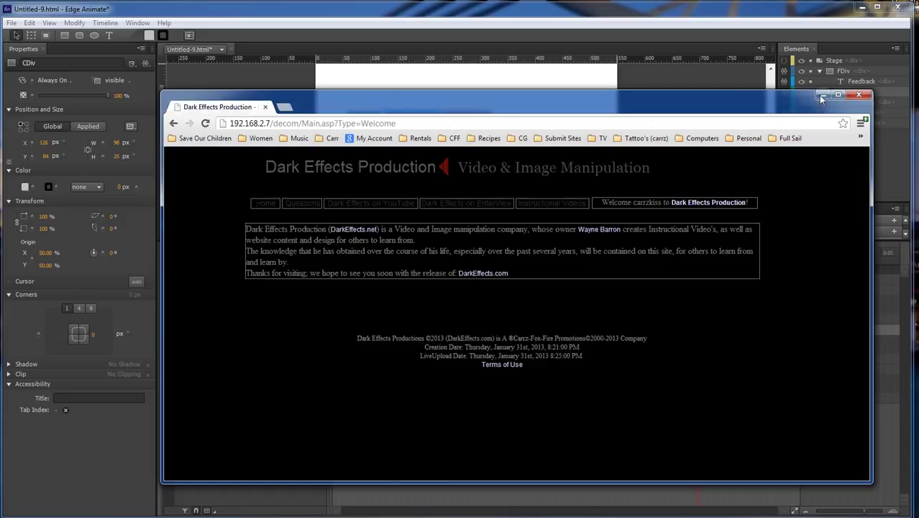
pyautogui.click(820, 97)
# Set the stage background colour to black.
pyautogui.click(195, 136)
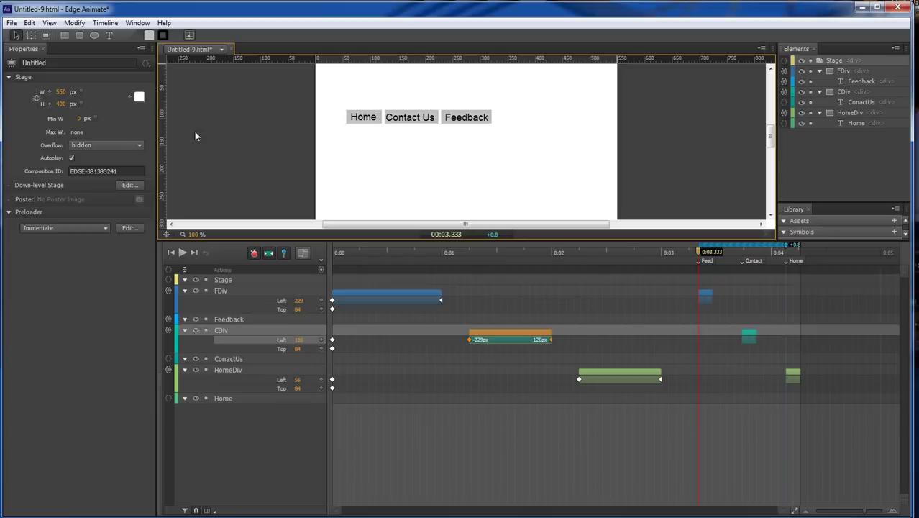
pyautogui.click(138, 96)
pyautogui.moveTo(201, 151); pyautogui.dragTo(291, 232)
pyautogui.click(362, 186)
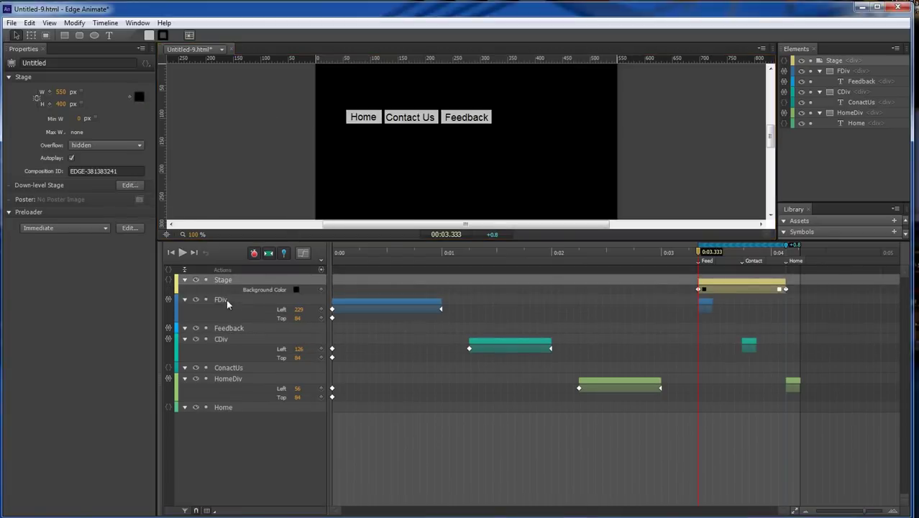
# Select FDiv, CDiv and HomeDiv and give them a black background.
pyautogui.click(225, 299)
pyautogui.keyDown('shift'); pyautogui.click(237, 378); pyautogui.keyUp('shift')
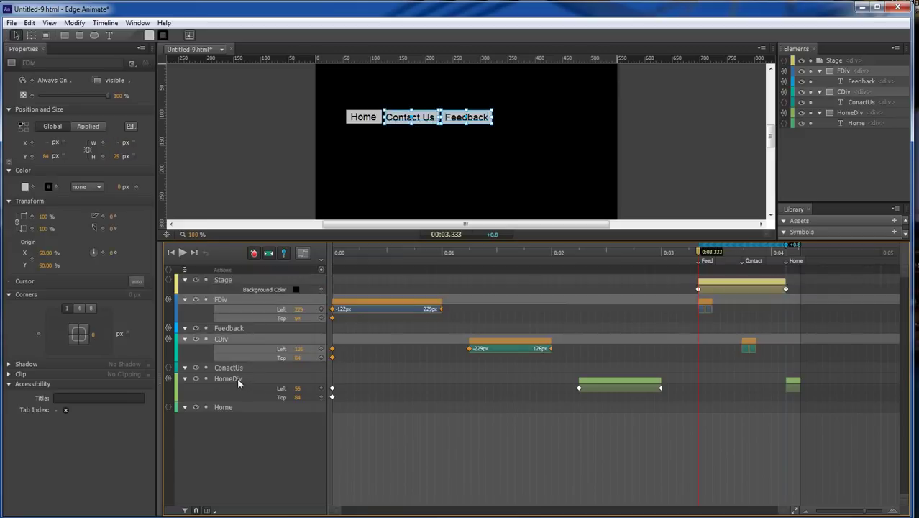
pyautogui.click(26, 186)
pyautogui.click(42, 283)
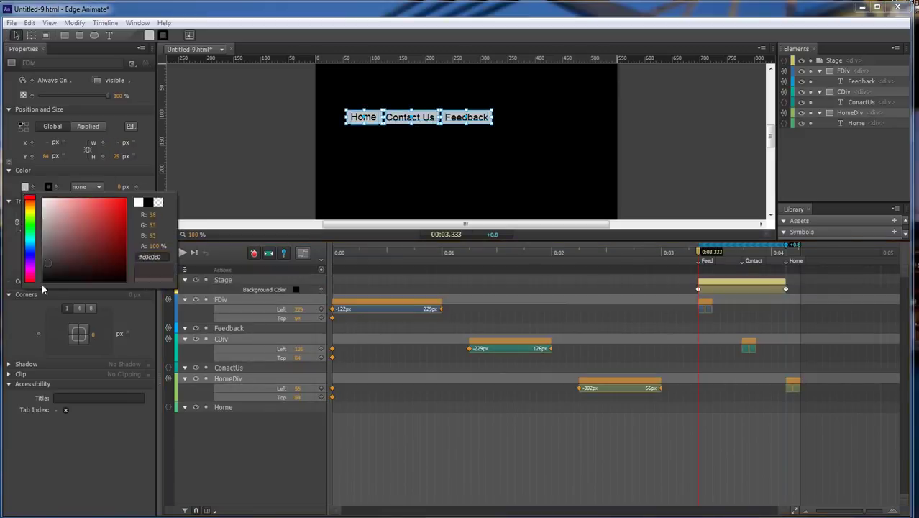
pyautogui.click(50, 188)
# Give the three boxes a dark grey solid 1 px border, then deselect.
pyautogui.click(49, 188)
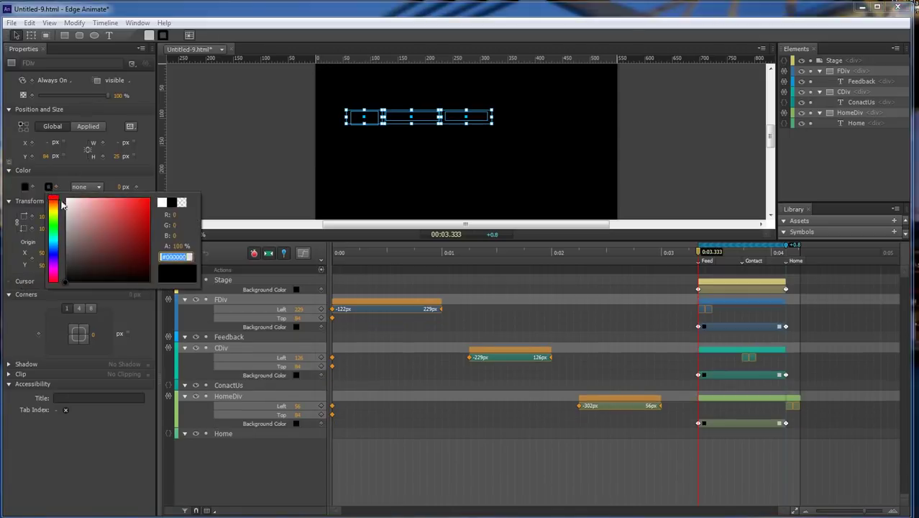
pyautogui.click(68, 260)
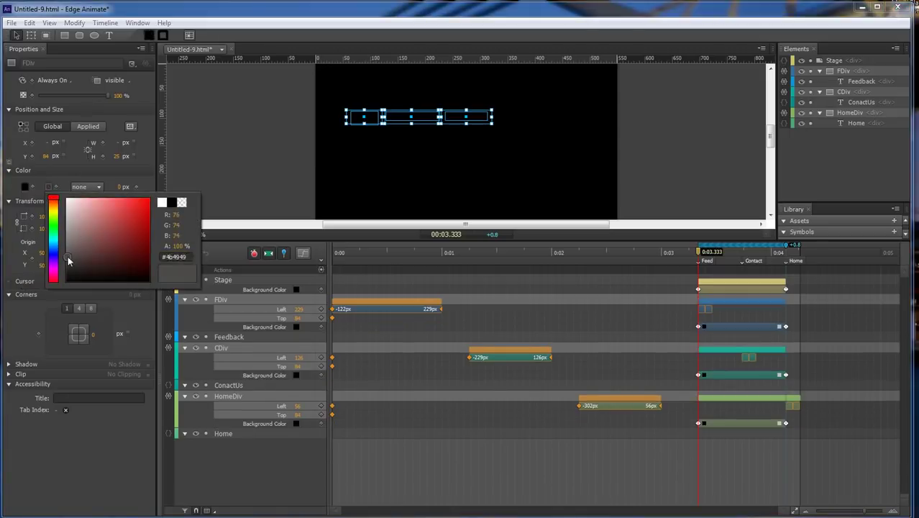
pyautogui.click(99, 188)
pyautogui.click(99, 189)
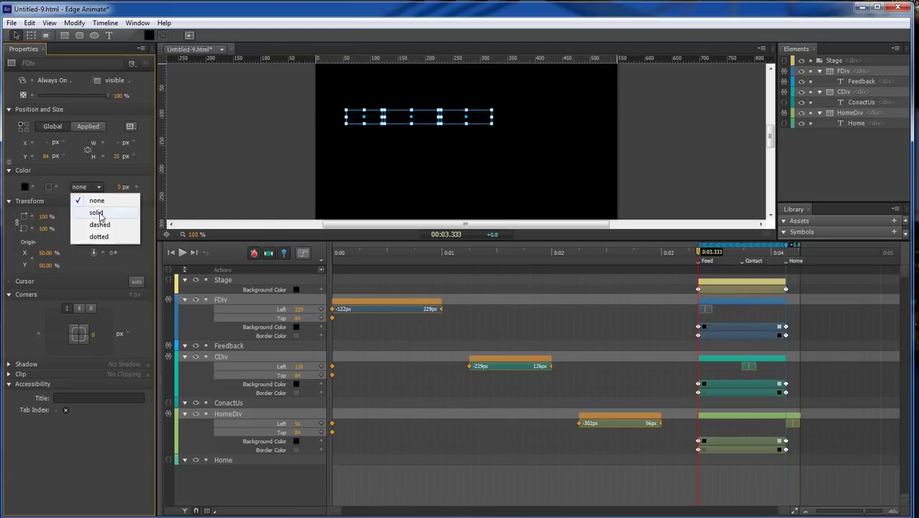
pyautogui.click(96, 212)
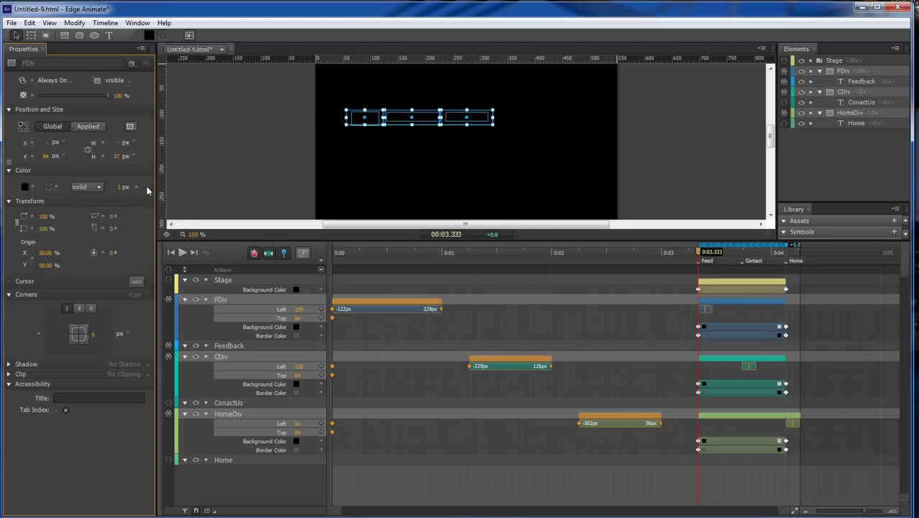
pyautogui.click(226, 469)
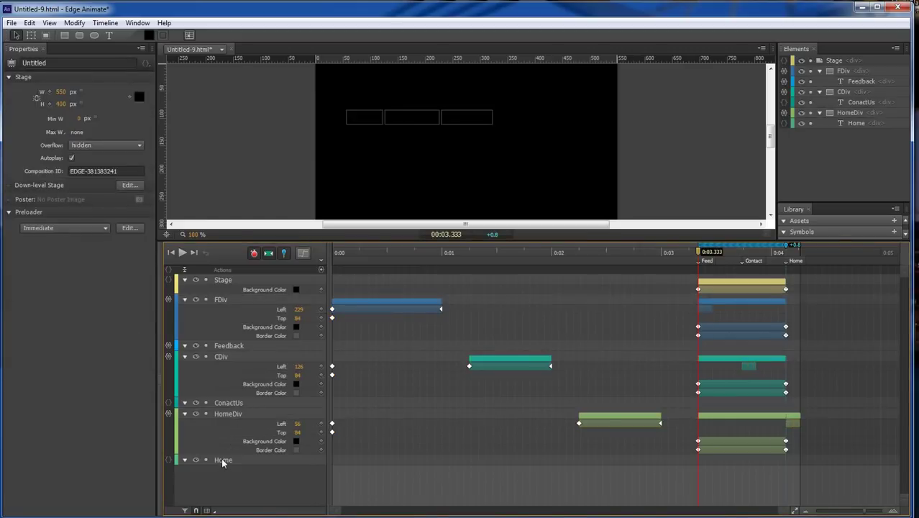
# Colour the Home, ConactUs and Feedback text labels grey #948f8f.
pyautogui.click(223, 461)
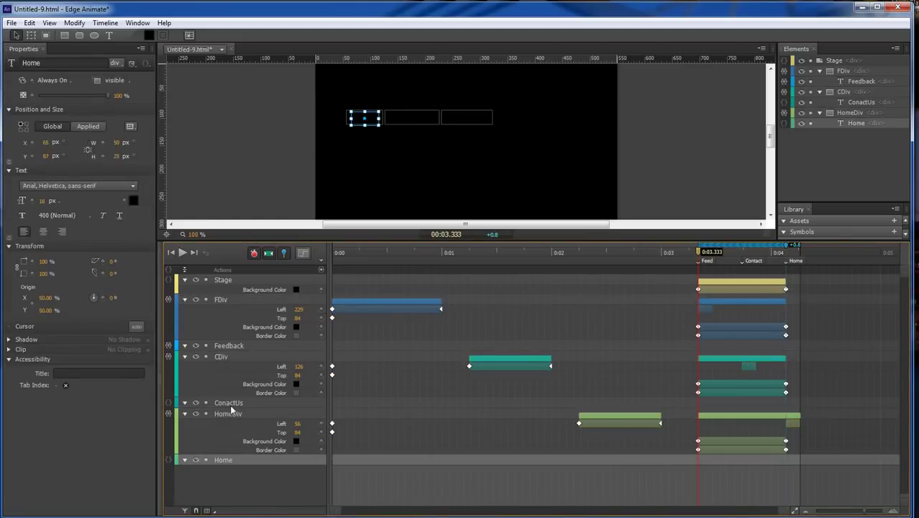
pyautogui.keyDown('ctrl'); pyautogui.click(232, 402); pyautogui.keyUp('ctrl')
pyautogui.keyDown('ctrl'); pyautogui.click(234, 345); pyautogui.keyUp('ctrl')
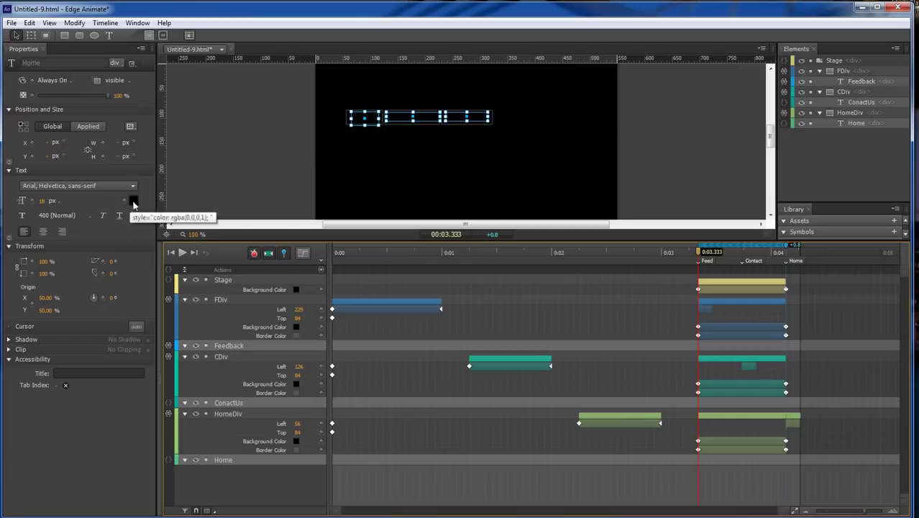
pyautogui.click(133, 201)
pyautogui.moveTo(155, 236); pyautogui.dragTo(152, 252)
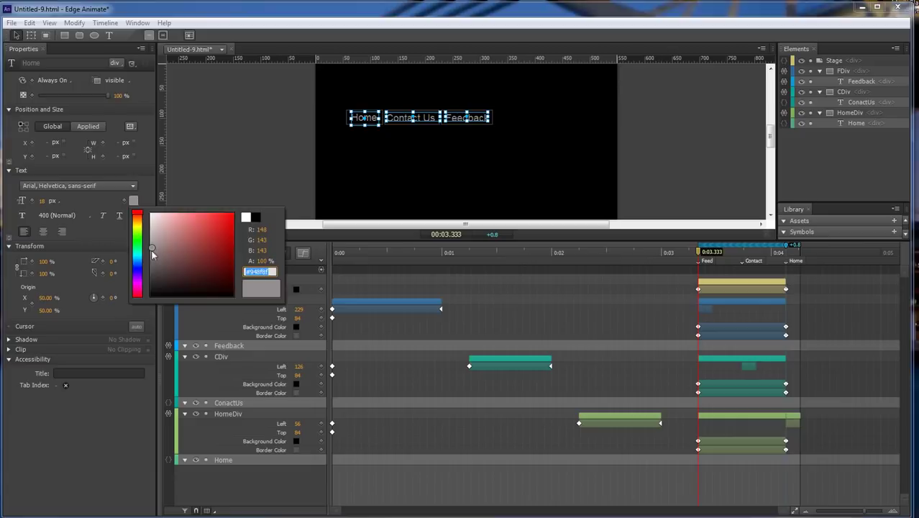
pyautogui.click(121, 431)
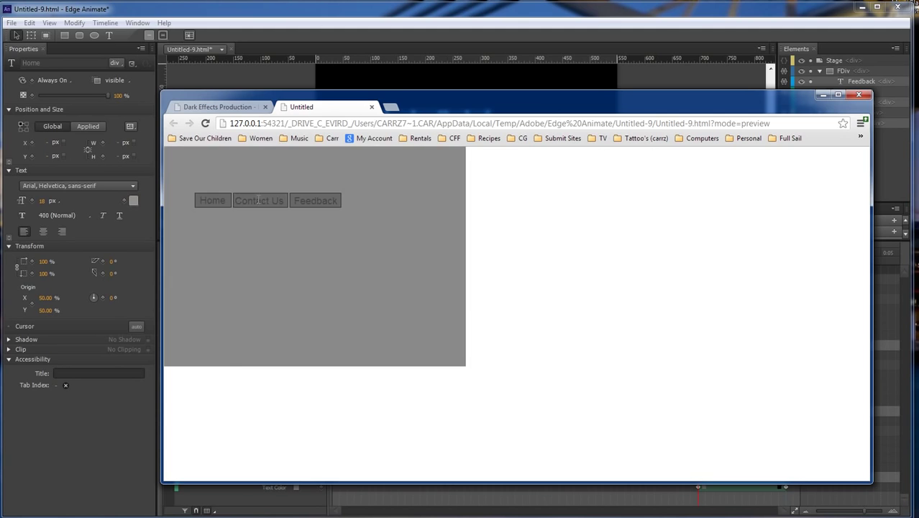
# Close the Chrome preview tab and the browser window.
pyautogui.click(372, 108)
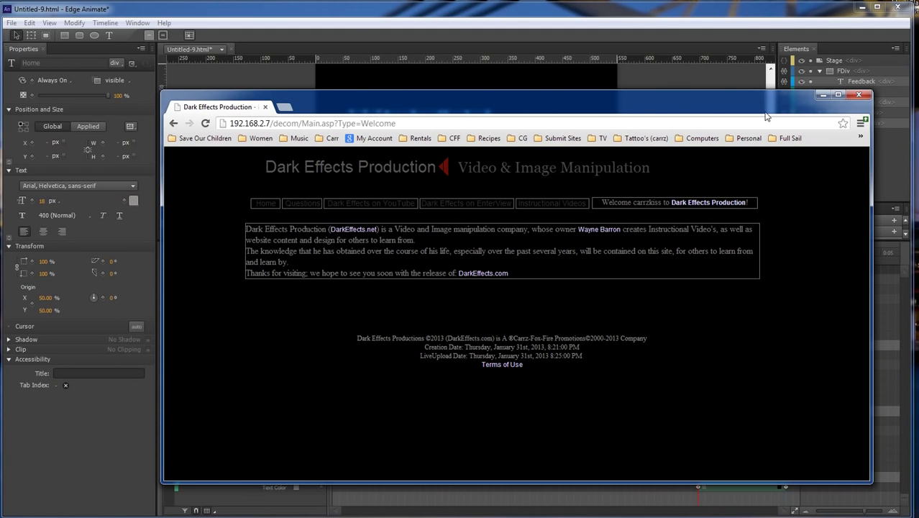
pyautogui.click(858, 95)
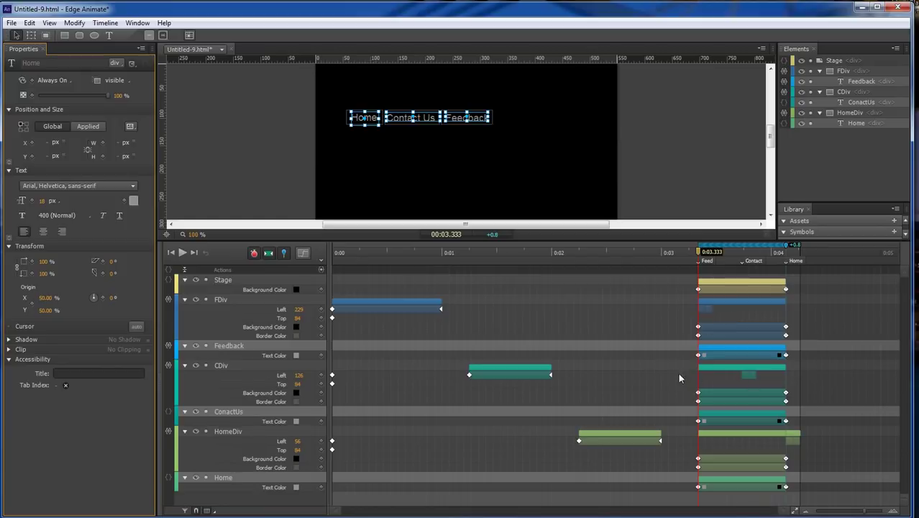
# Undo the text, border and background colour changes and set the playhead to 0:04.267.
pyautogui.hotkey('ctrl', '.')
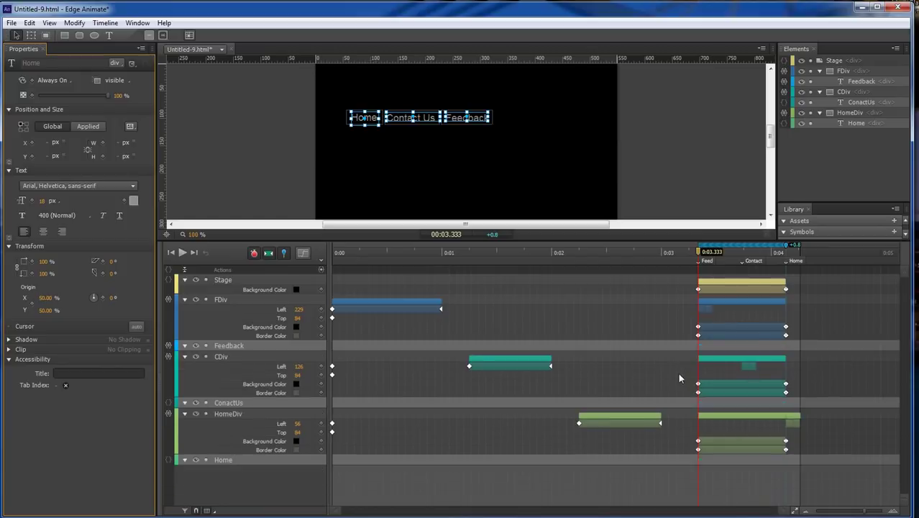
pyautogui.hotkey('ctrl', '.')
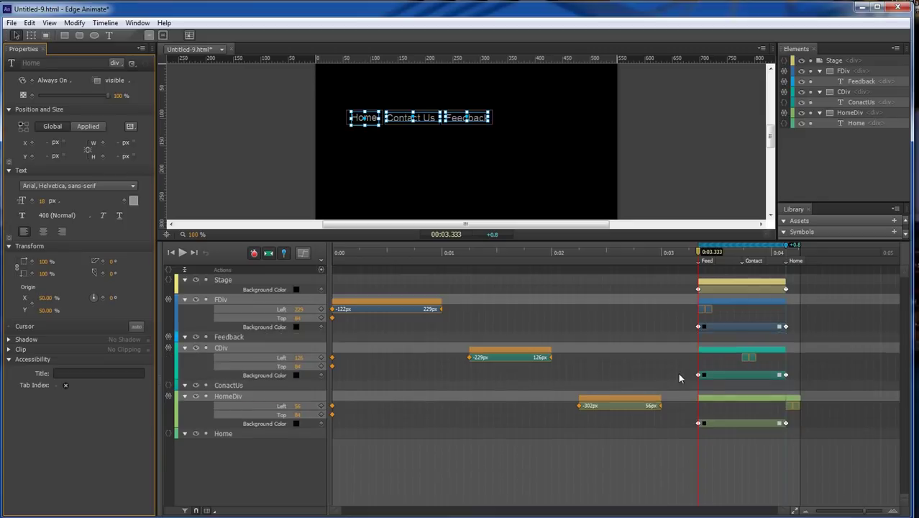
pyautogui.hotkey('ctrl', 'z')
pyautogui.hotkey('ctrl', 'z')
pyautogui.hotkey('ctrl', 'z')
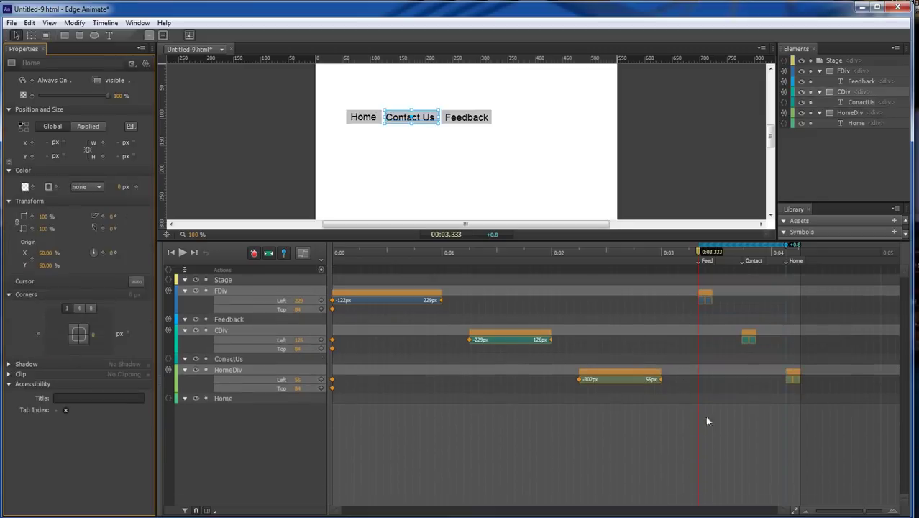
pyautogui.click(715, 426)
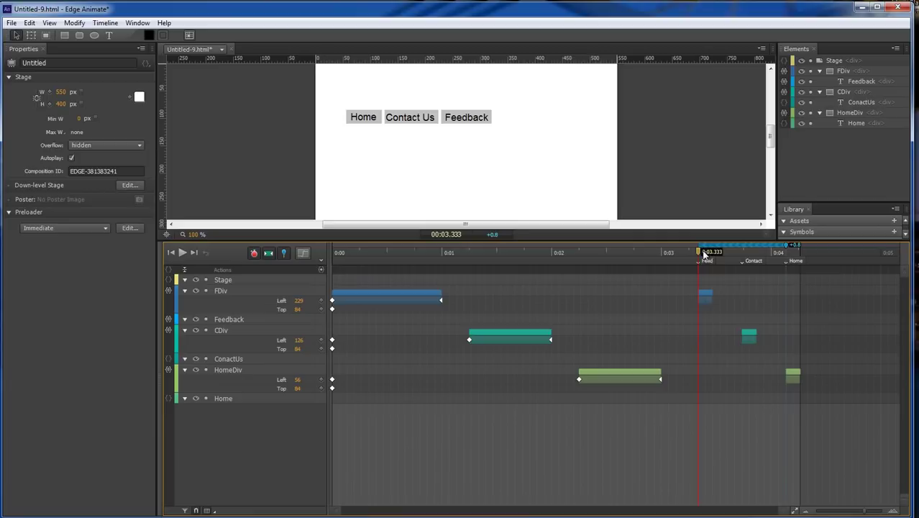
pyautogui.moveTo(697, 255); pyautogui.dragTo(800, 255)
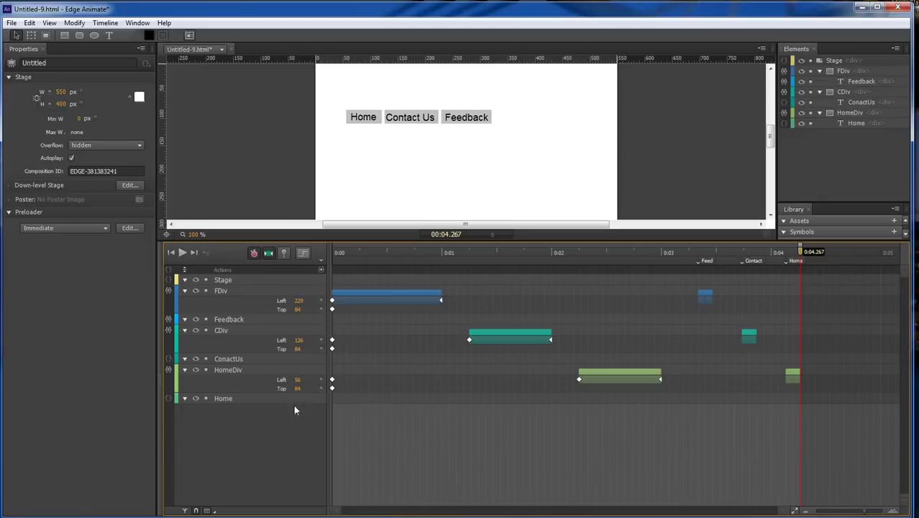
# Make the stage black and fill the FDiv, CDiv and HomeDiv boxes black.
pyautogui.click(138, 97)
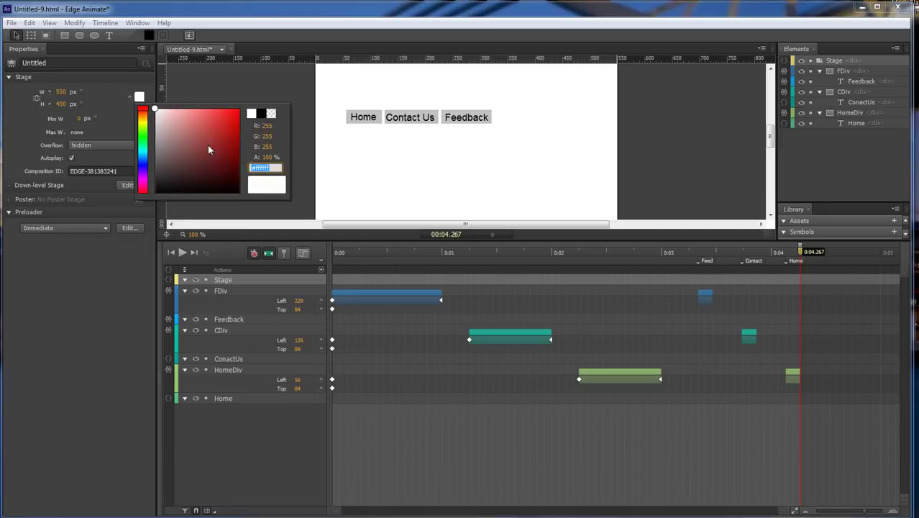
pyautogui.click(330, 200)
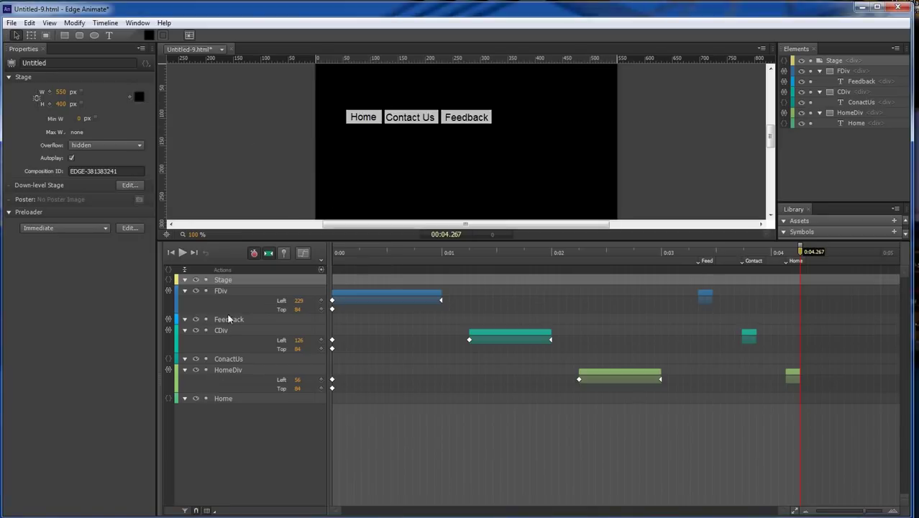
pyautogui.click(224, 290)
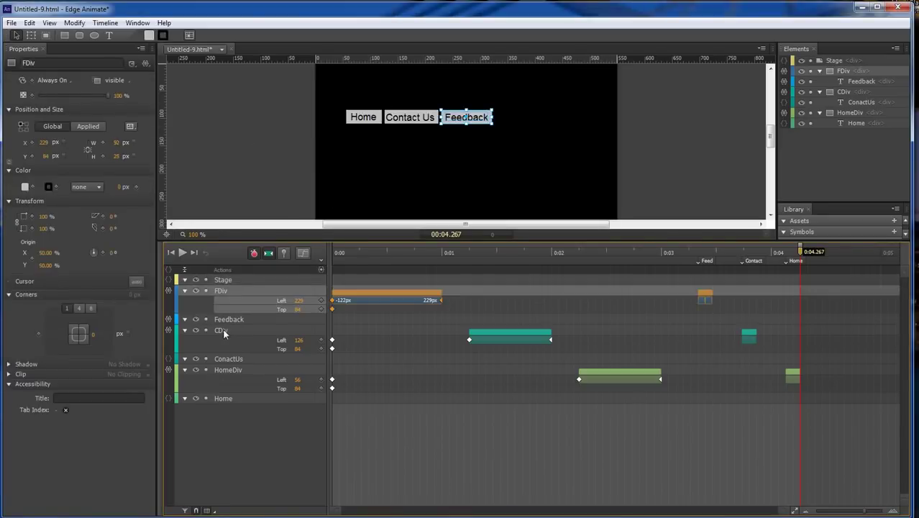
pyautogui.keyDown('ctrl'); pyautogui.click(223, 328); pyautogui.keyUp('ctrl')
pyautogui.click(227, 369)
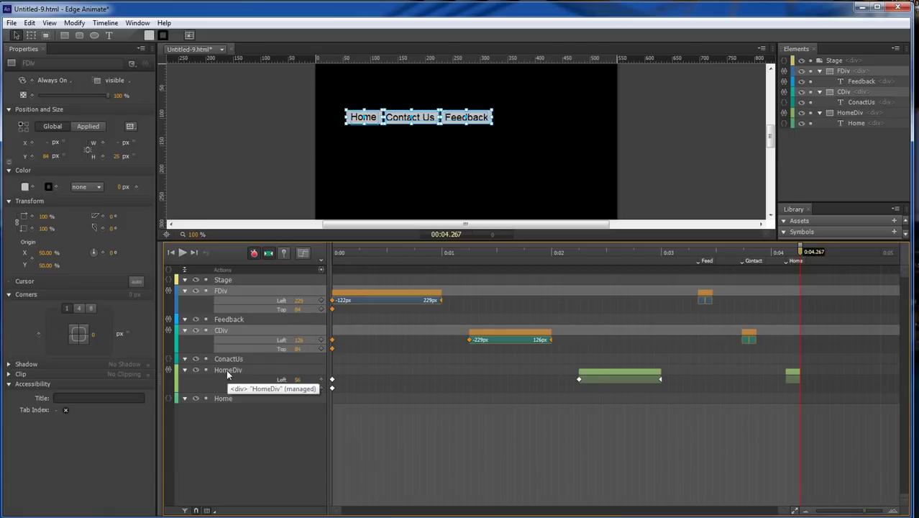
pyautogui.click(24, 186)
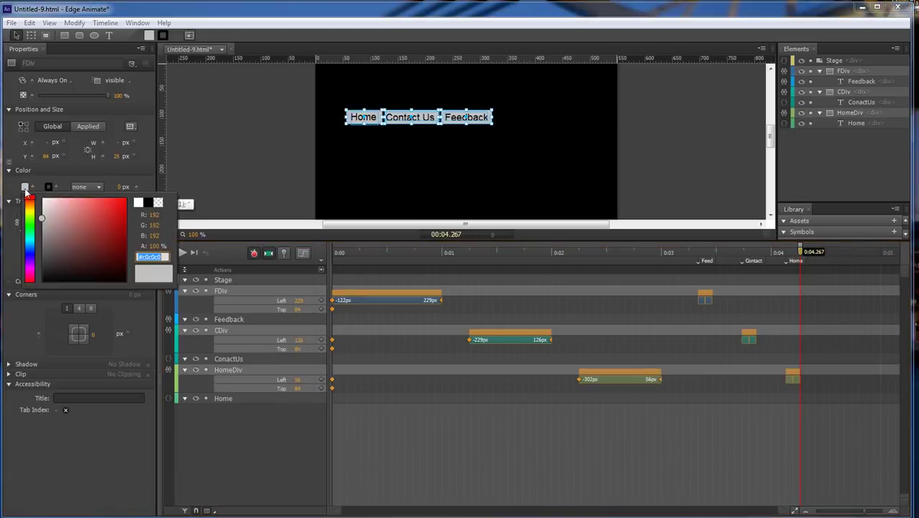
pyautogui.click(54, 282)
pyautogui.click(49, 187)
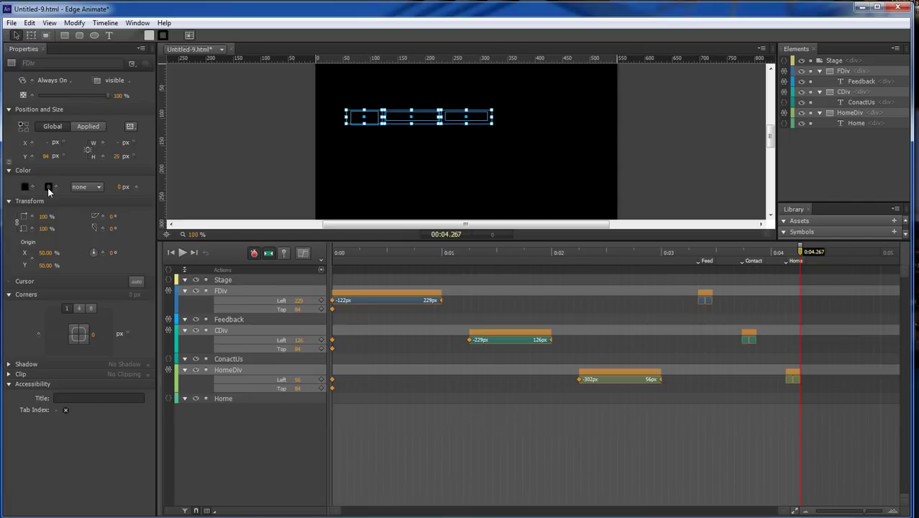
# Give the boxes solid 1 px borders in grey #505050.
pyautogui.click(48, 188)
pyautogui.moveTo(66, 227); pyautogui.dragTo(65, 256)
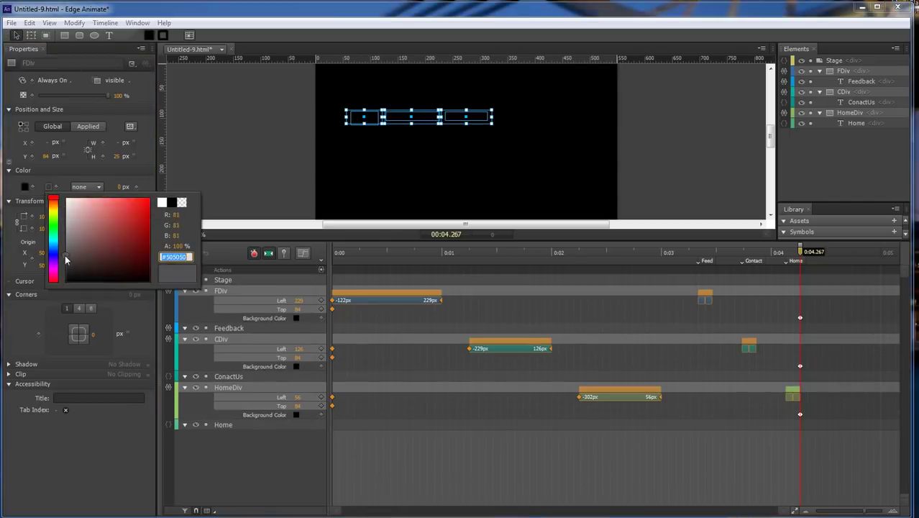
pyautogui.click(99, 187)
pyautogui.click(86, 187)
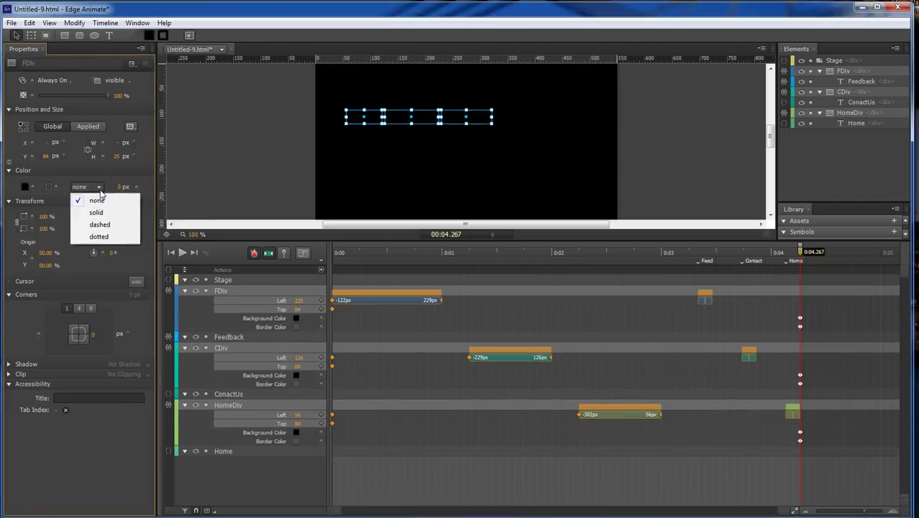
pyautogui.click(99, 213)
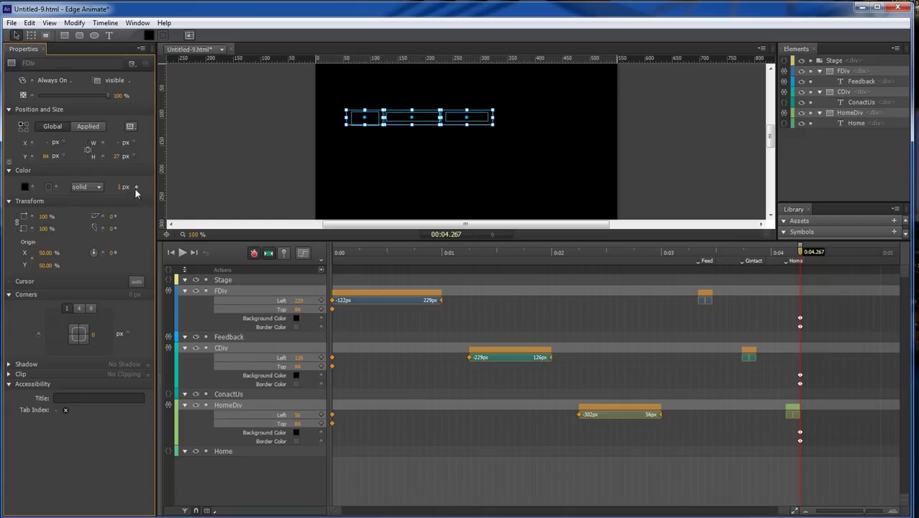
# Colour the Home, ConactUs and Feedback text grey #6e6969, then deselect.
pyautogui.click(229, 451)
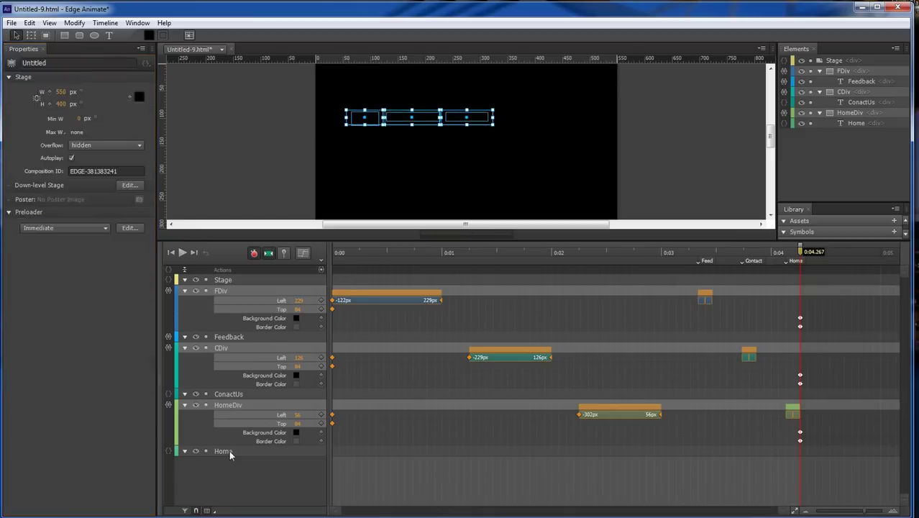
pyautogui.keyDown('ctrl'); pyautogui.click(230, 394); pyautogui.keyUp('ctrl')
pyautogui.keyDown('ctrl'); pyautogui.click(235, 337); pyautogui.keyUp('ctrl')
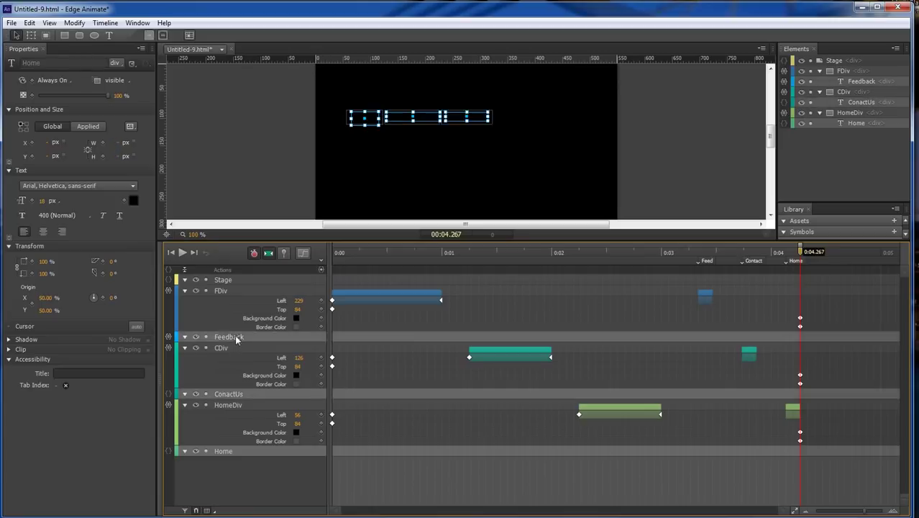
pyautogui.click(133, 201)
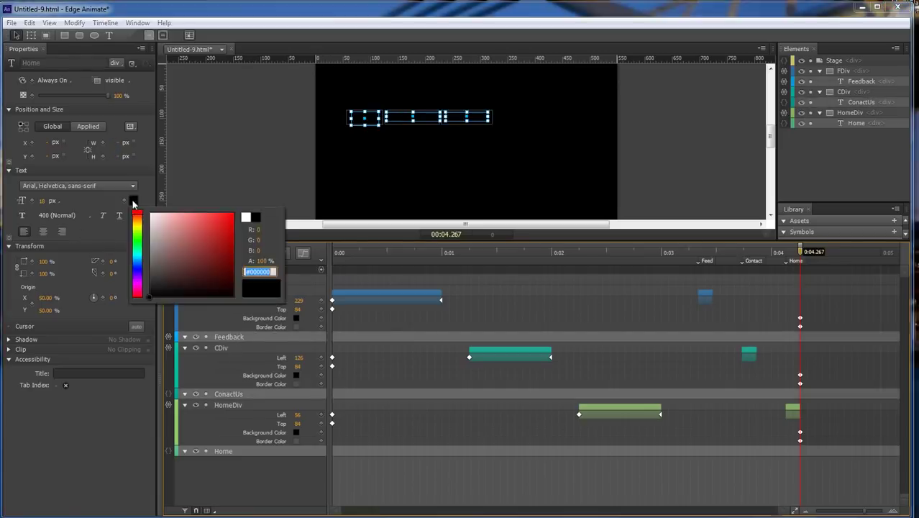
pyautogui.click(151, 261)
pyautogui.click(118, 419)
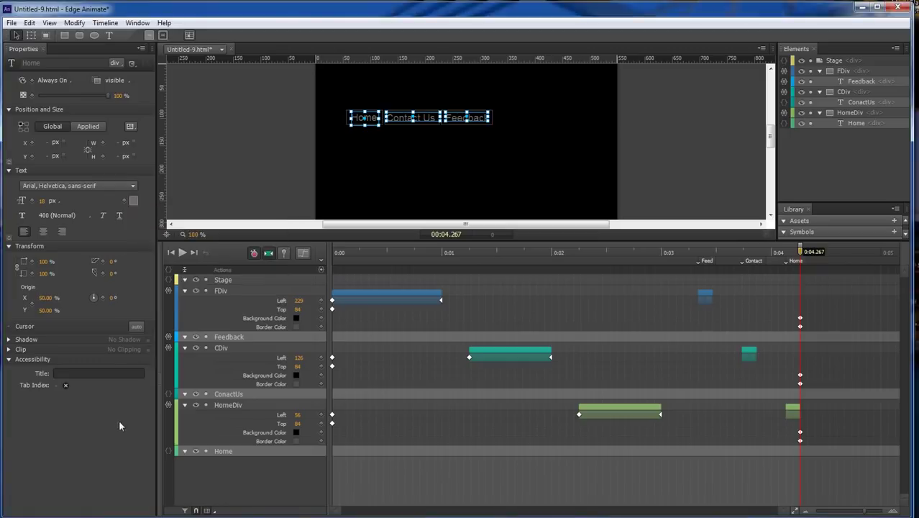
pyautogui.click(242, 481)
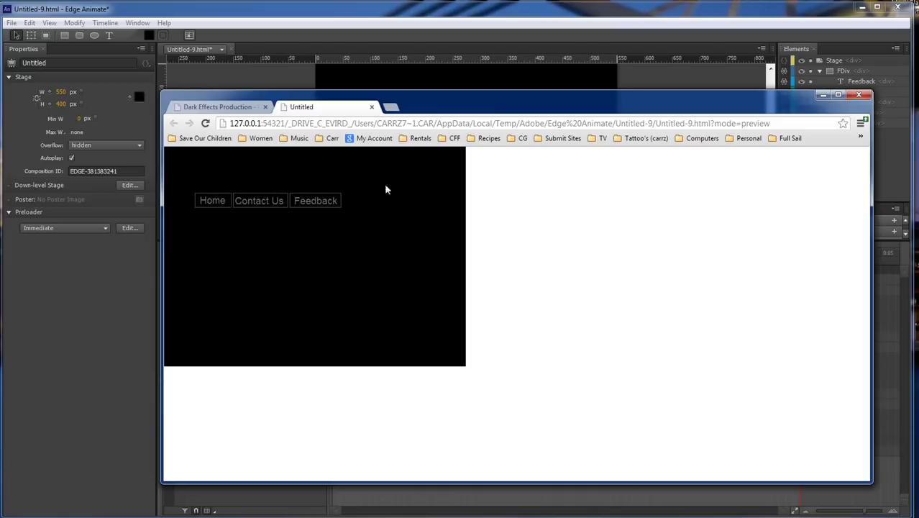
# Close the preview tab and minimize the Chrome window.
pyautogui.click(371, 106)
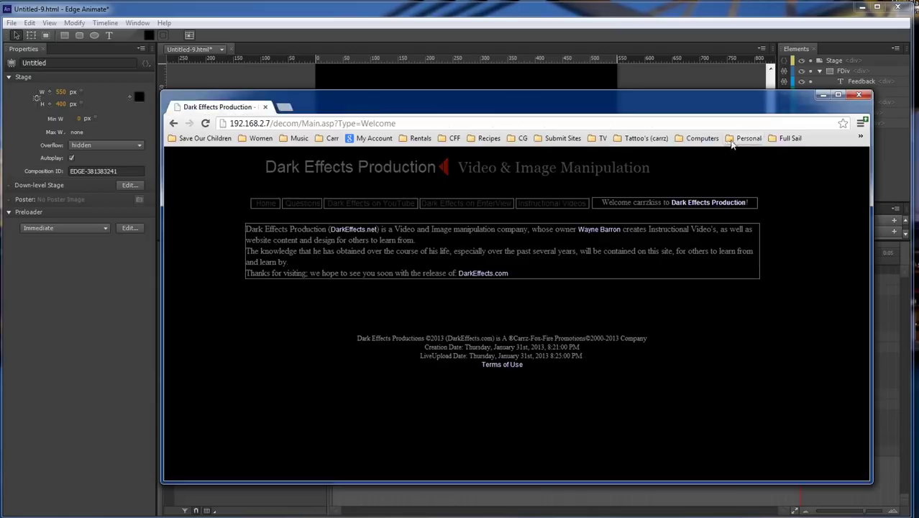
pyautogui.click(824, 94)
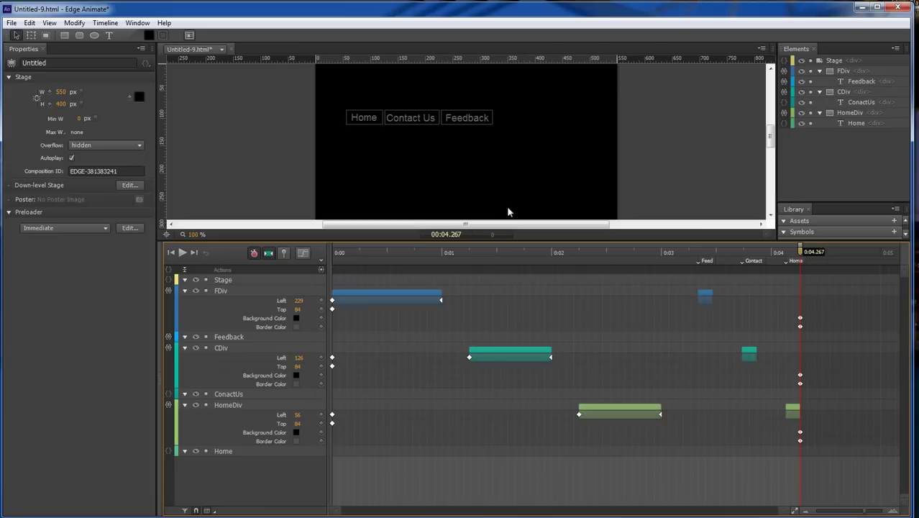
# Add Stop triggers at 3467 ms and 3867 ms on the timeline.
pyautogui.moveTo(798, 253); pyautogui.dragTo(714, 256)
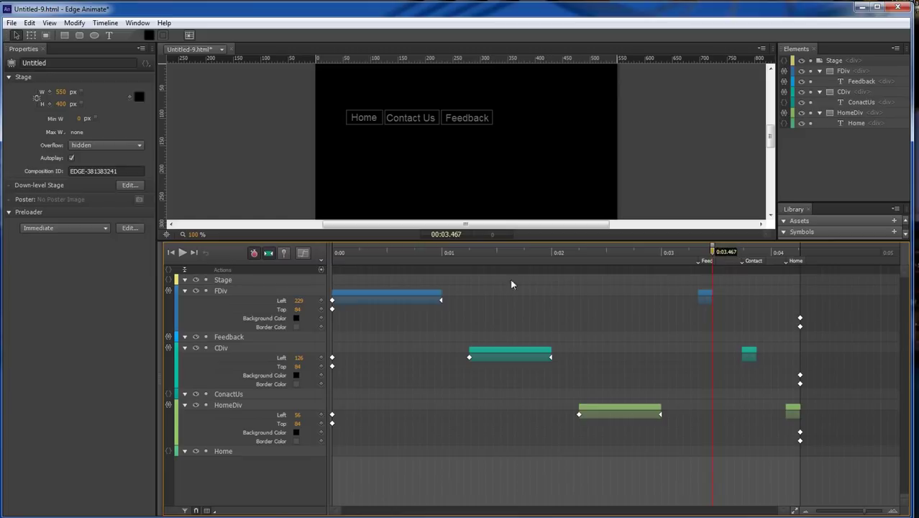
pyautogui.click(321, 269)
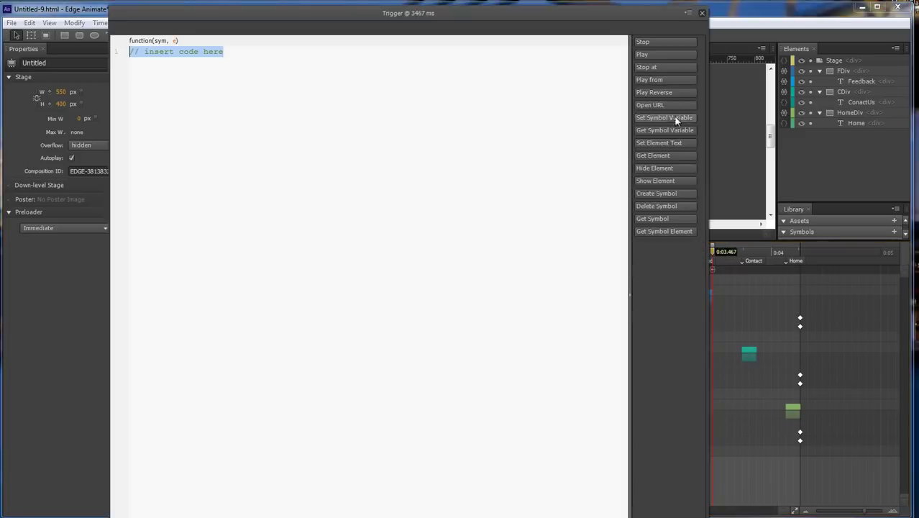
pyautogui.click(649, 41)
pyautogui.click(702, 13)
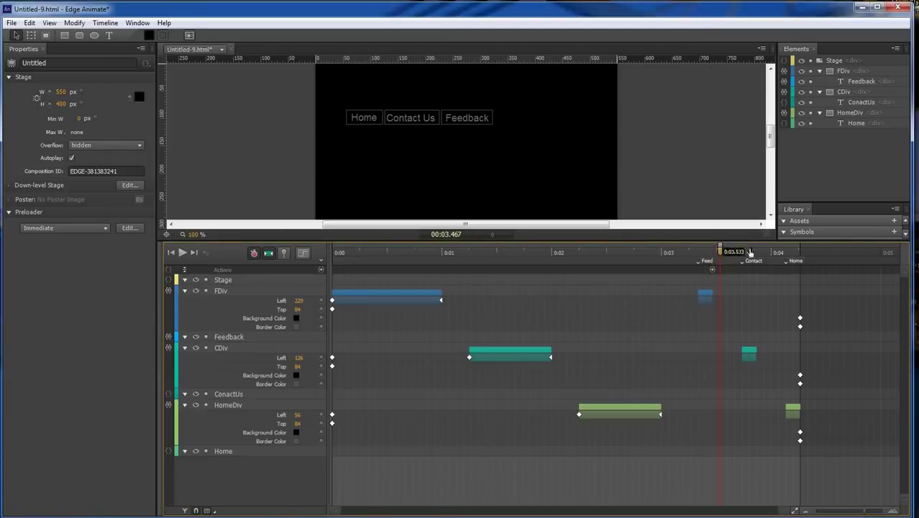
pyautogui.moveTo(749, 253)
pyautogui.mouseDown()
pyautogui.moveTo(769, 252)
pyautogui.moveTo(755, 252)
pyautogui.mouseUp()
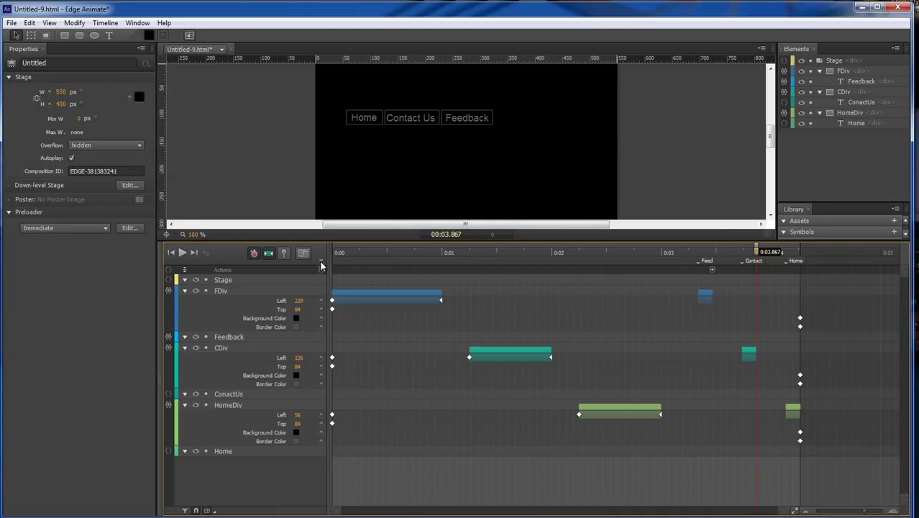
pyautogui.hotkey('ctrl', 't')
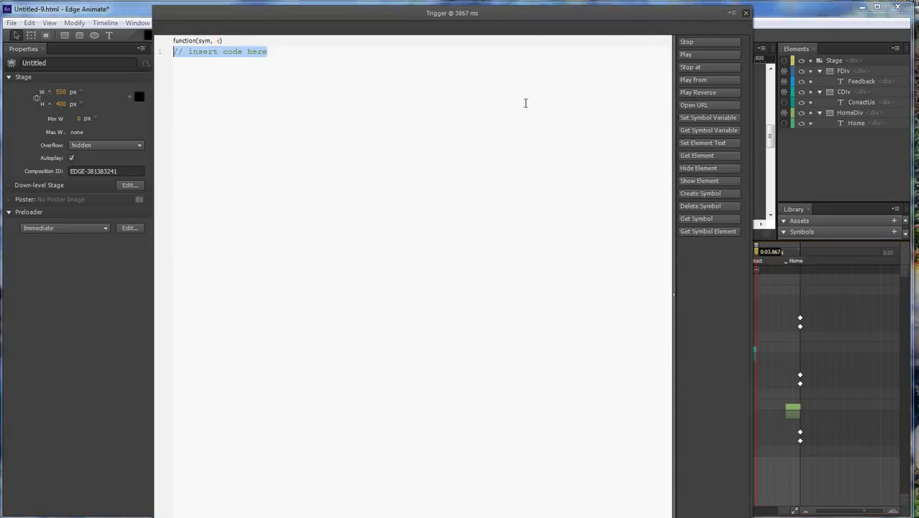
pyautogui.click(714, 42)
pyautogui.click(746, 13)
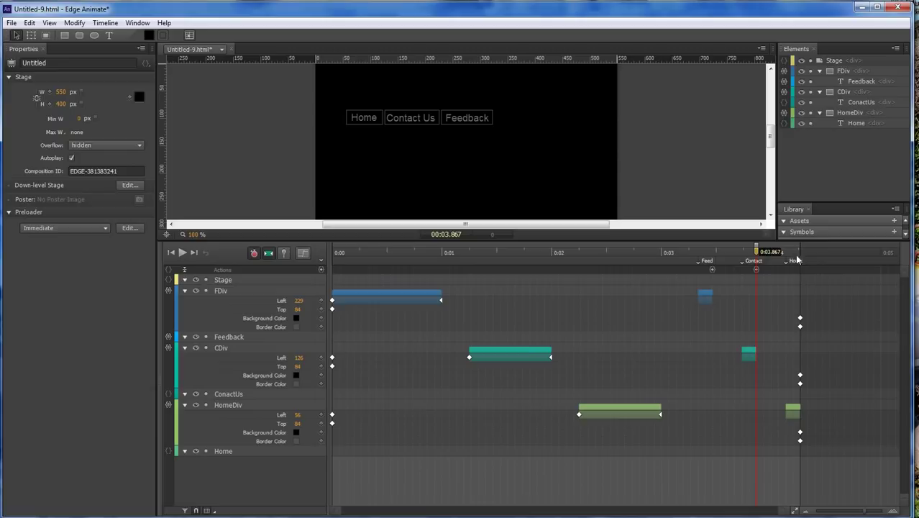
# Add a Stop trigger at 4267 ms and preview the composition in the browser.
pyautogui.moveTo(756, 252); pyautogui.dragTo(800, 253)
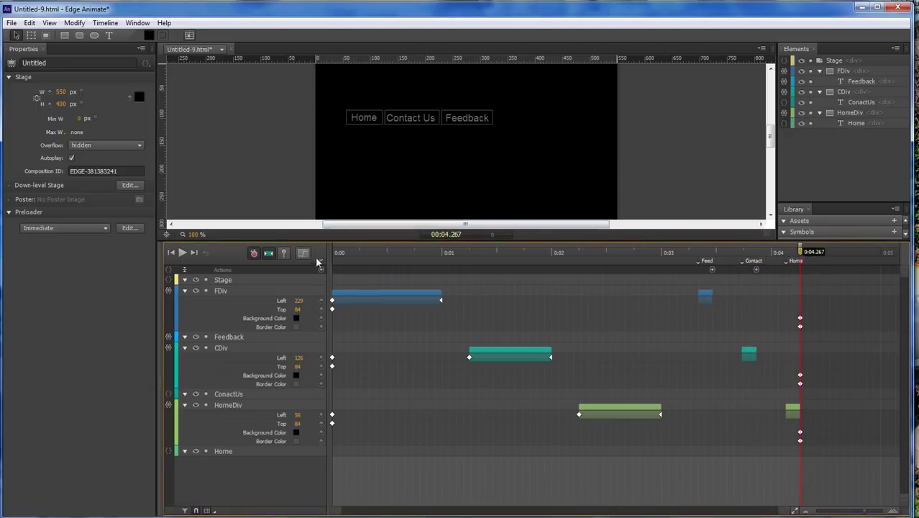
pyautogui.hotkey('ctrl', 't')
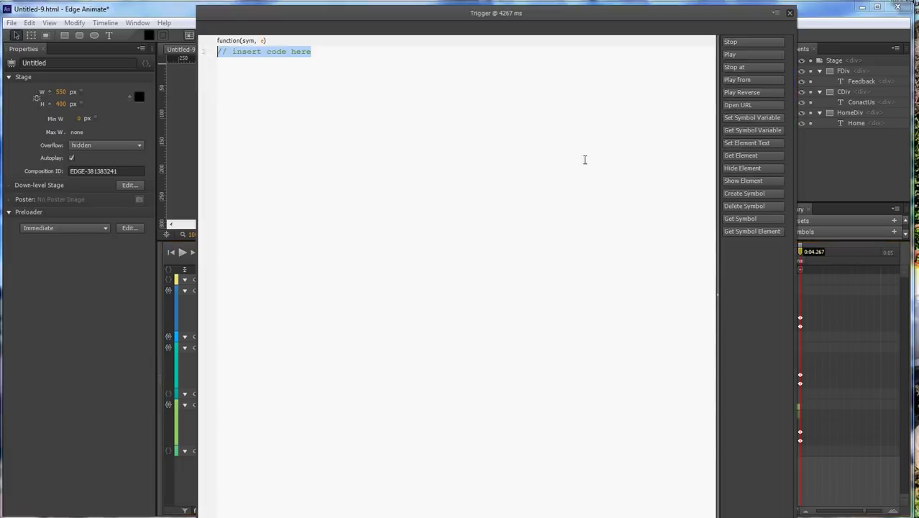
pyautogui.click(730, 41)
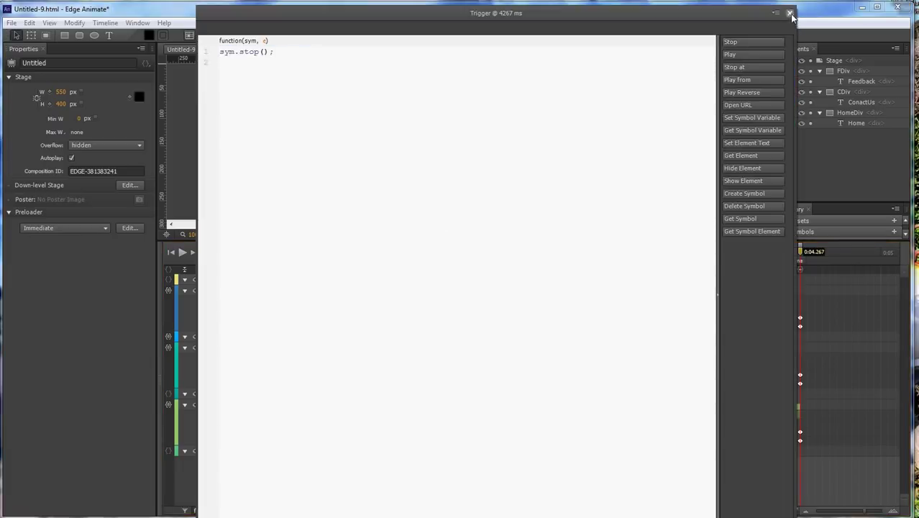
pyautogui.click(790, 14)
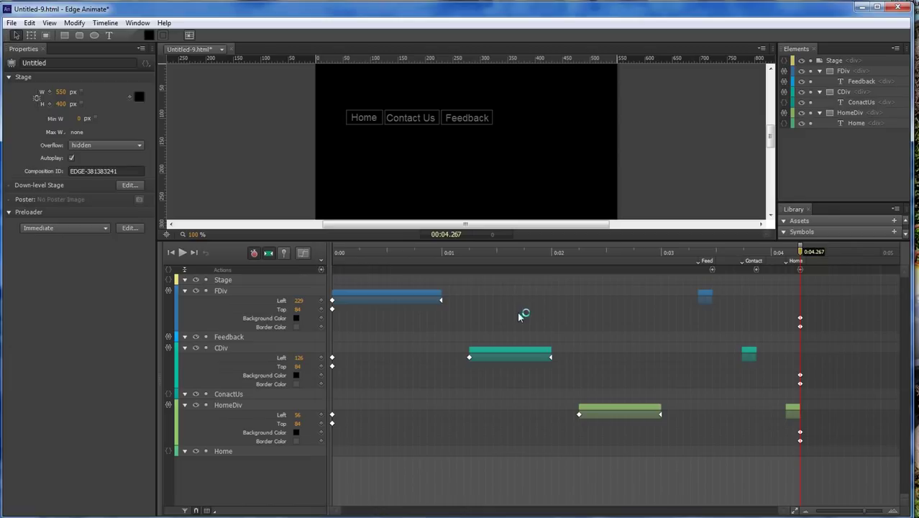
pyautogui.hotkey('ctrl', 'Return')
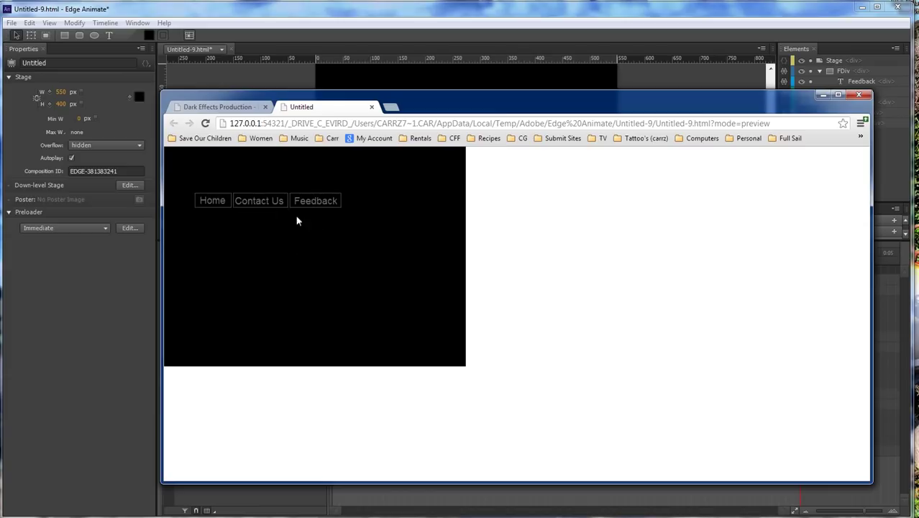
# Close the animation preview tab and hide Chrome to return to Edge Animate.
pyautogui.click(371, 106)
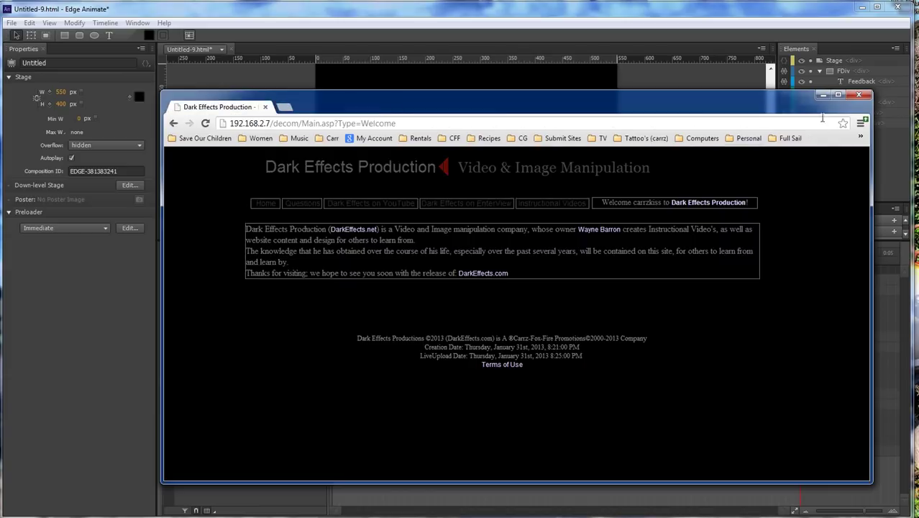
pyautogui.click(823, 96)
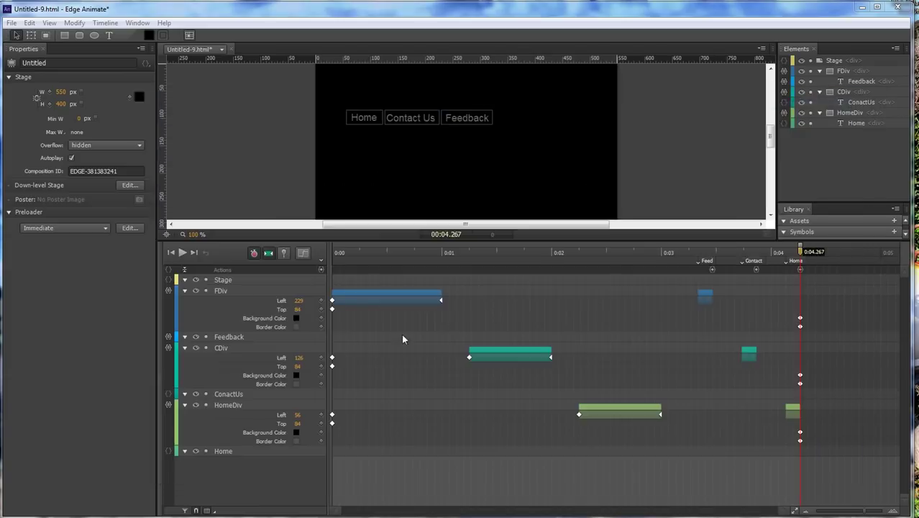
# Give the CDiv box a mouseover action that plays the timeline from the 'Contact' label.
pyautogui.click(225, 338)
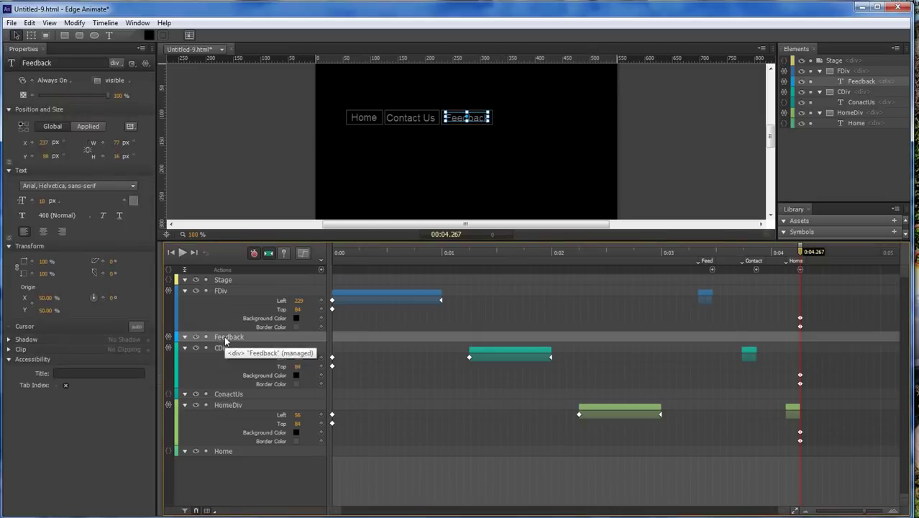
pyautogui.click(226, 394)
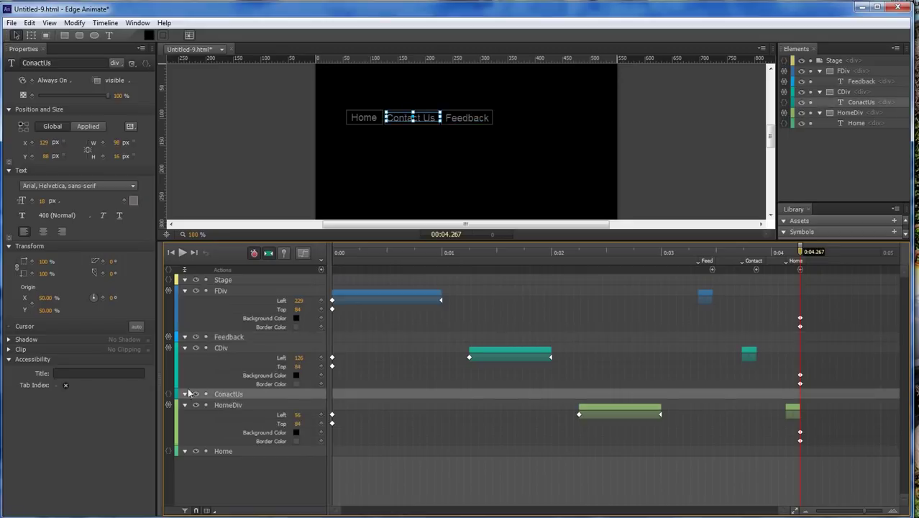
pyautogui.click(221, 351)
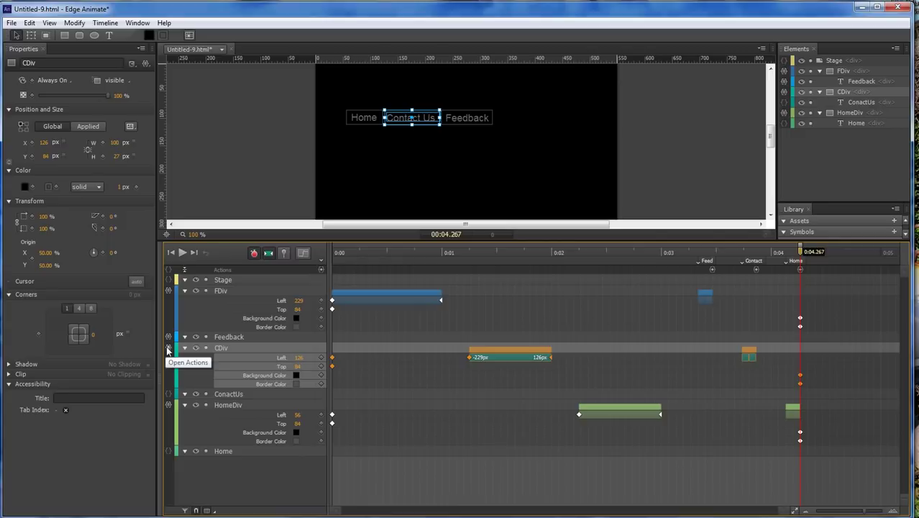
pyautogui.click(168, 347)
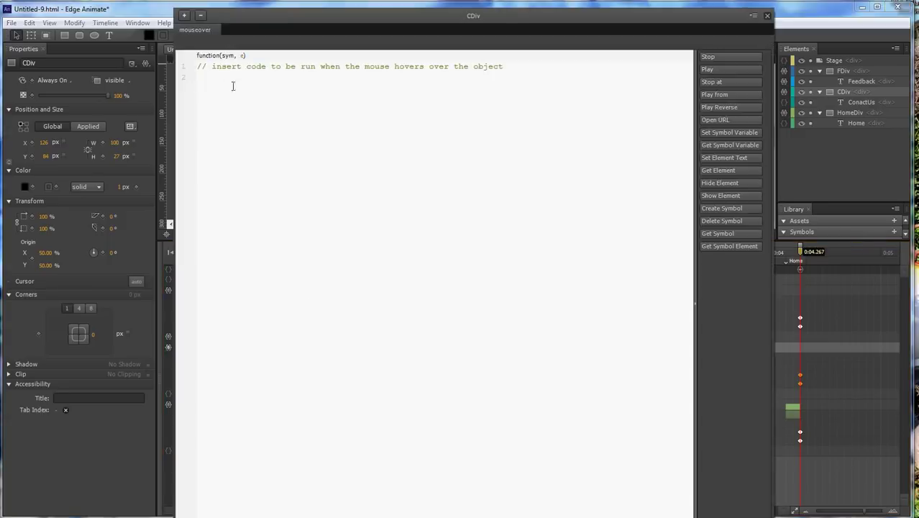
pyautogui.click(729, 94)
pyautogui.write('"Contact");')
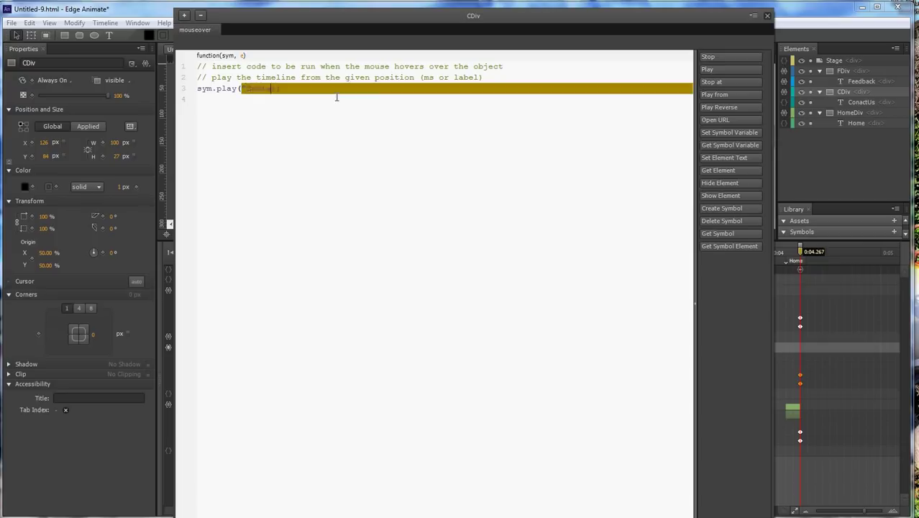
pyautogui.click(766, 15)
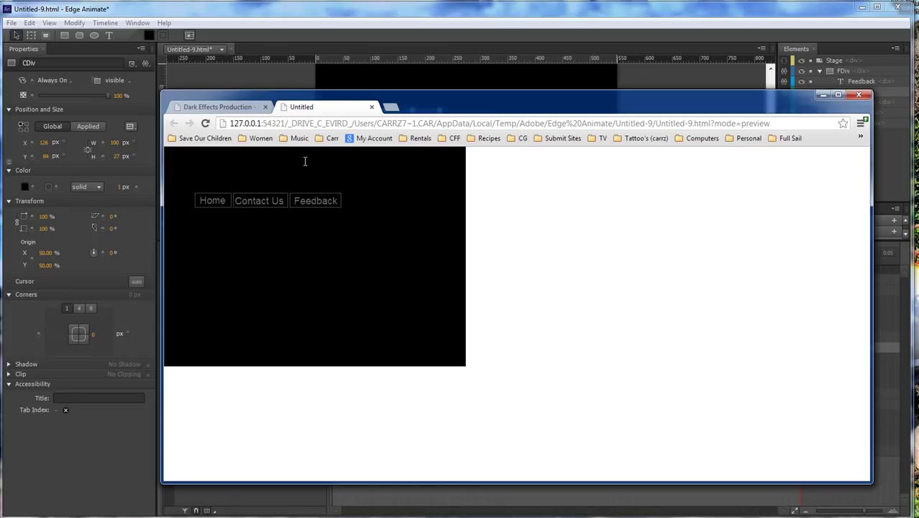
# Close the Untitled preview tab and minimize Chrome to get back to Edge Animate.
pyautogui.click(371, 106)
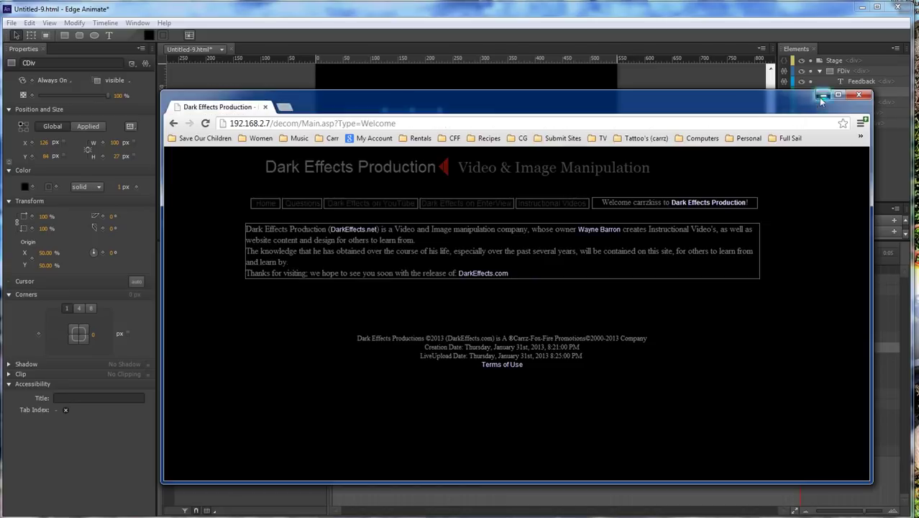
pyautogui.click(821, 96)
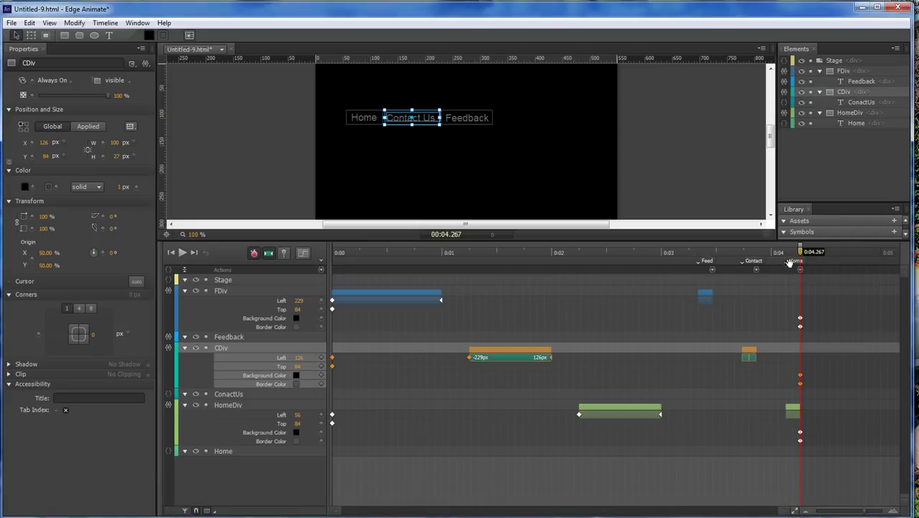
# Delete the 0:04.267 Background Color and Border Color keyframes of FDiv, CDiv and HomeDiv.
pyautogui.click(815, 287)
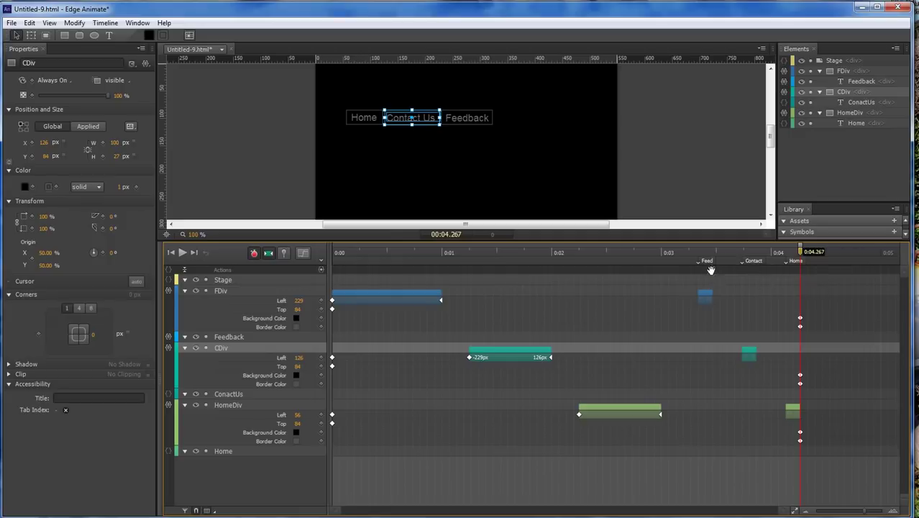
pyautogui.click(799, 318)
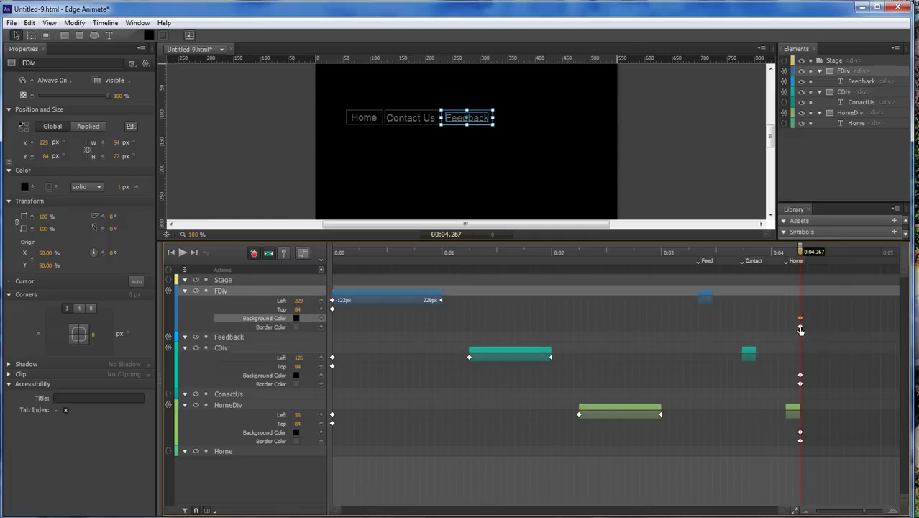
pyautogui.keyDown('shift'); pyautogui.click(799, 326); pyautogui.keyUp('shift')
pyautogui.keyDown('shift'); pyautogui.click(799, 374); pyautogui.keyUp('shift')
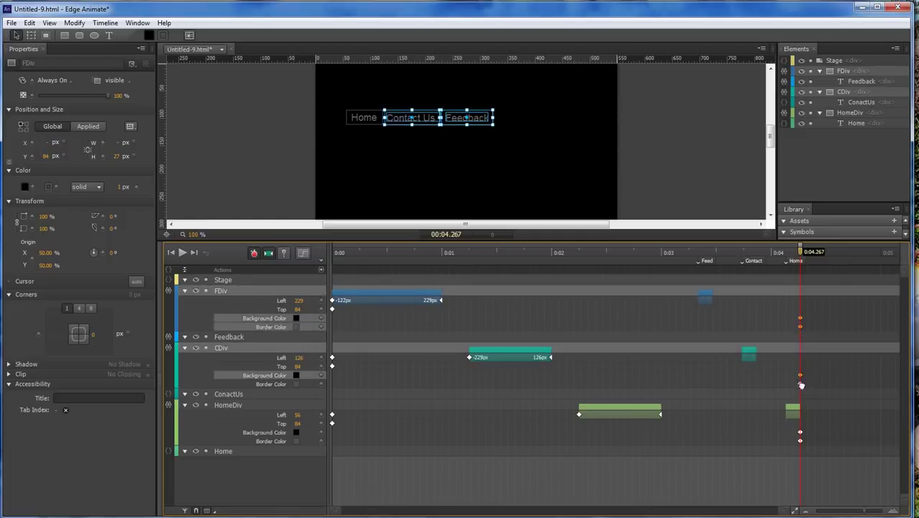
pyautogui.keyDown('shift'); pyautogui.click(799, 383); pyautogui.keyUp('shift')
pyautogui.keyDown('shift'); pyautogui.click(799, 432); pyautogui.keyUp('shift')
pyautogui.keyDown('shift'); pyautogui.click(799, 440); pyautogui.keyUp('shift')
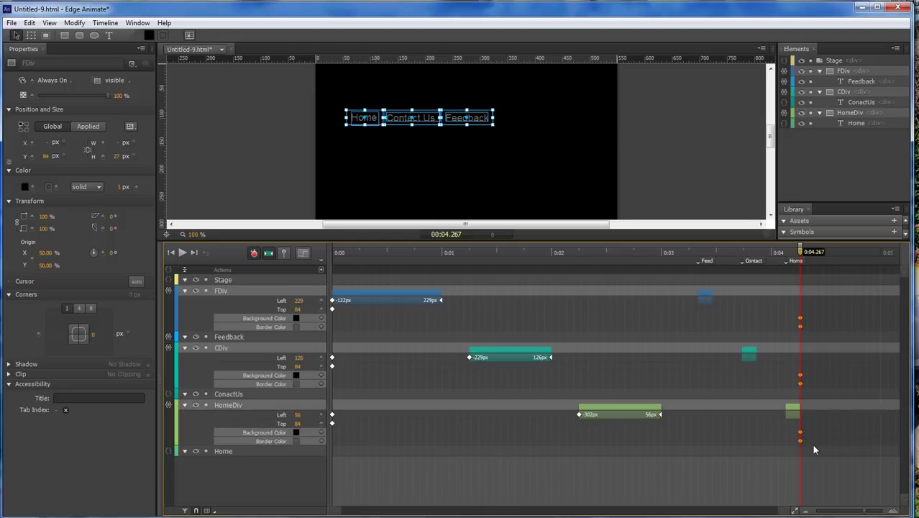
pyautogui.press('Delete')
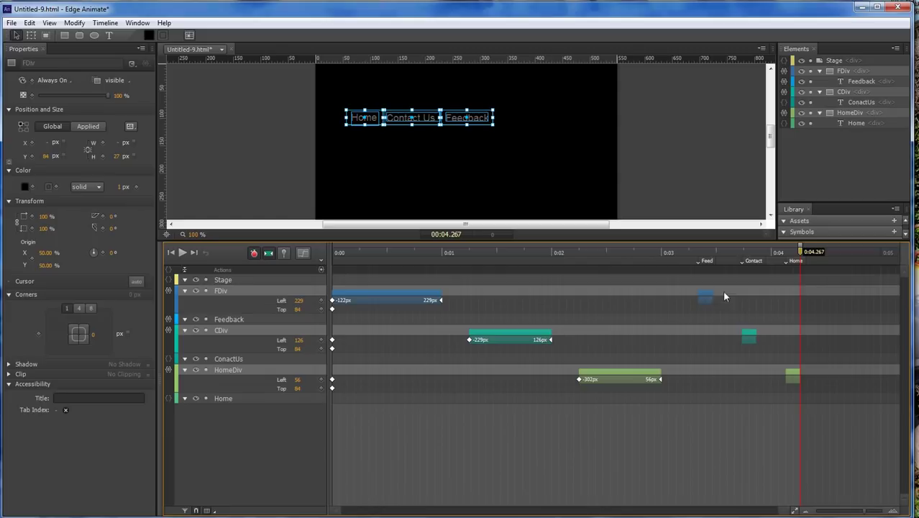